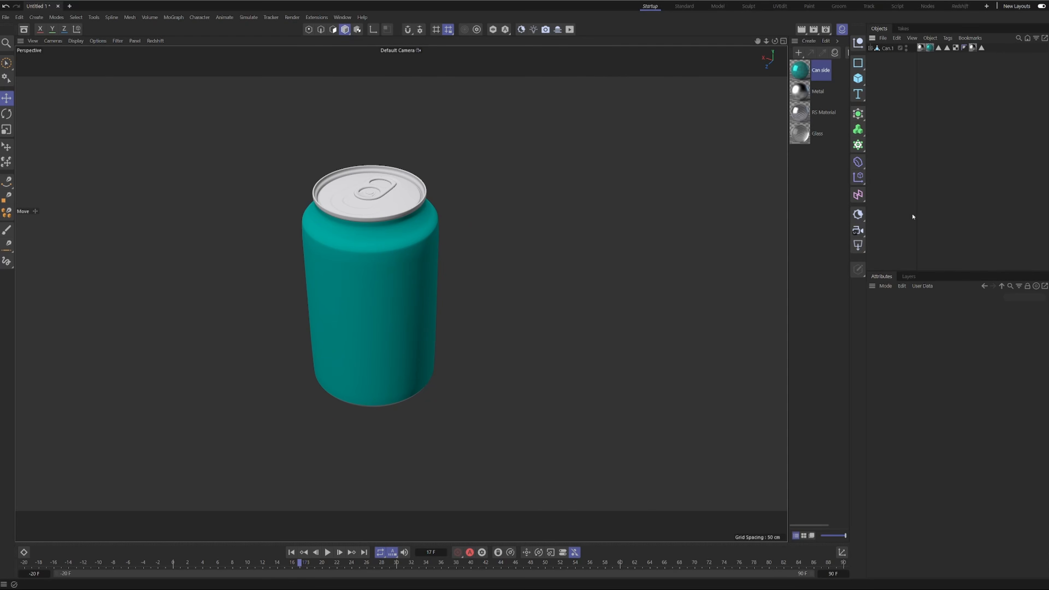
Add a Cloner and a sphere with a radius of 1 cm and 32 segments.
left_click(857, 144)
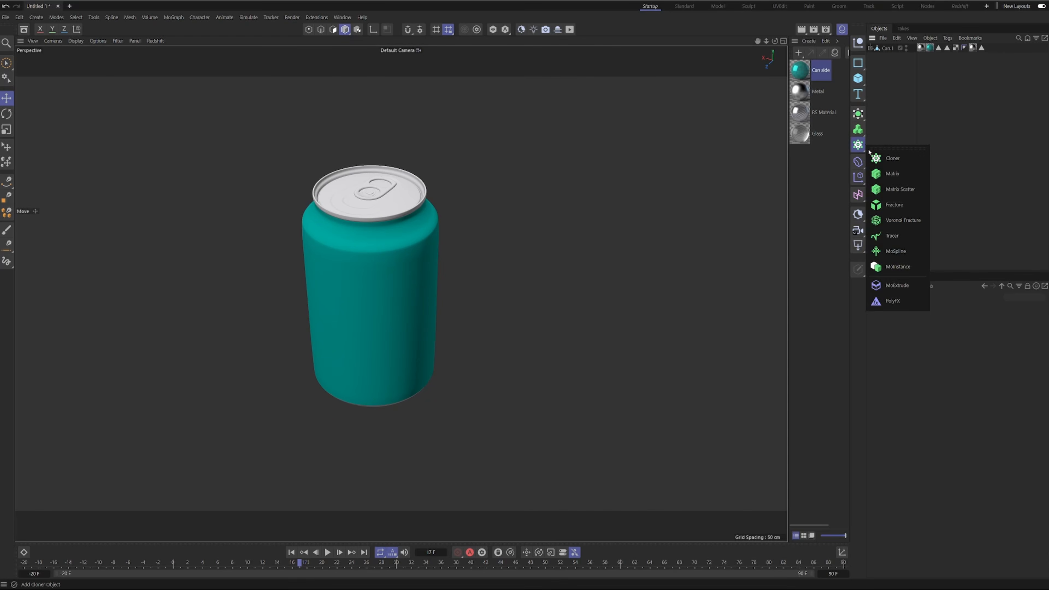
left_click(896, 158)
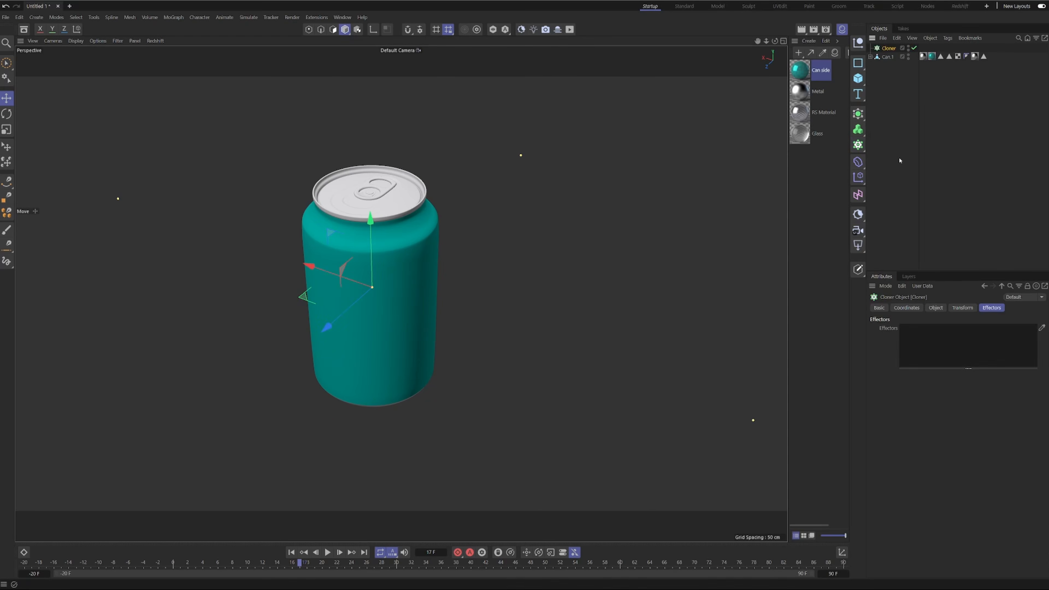
left_click(858, 79)
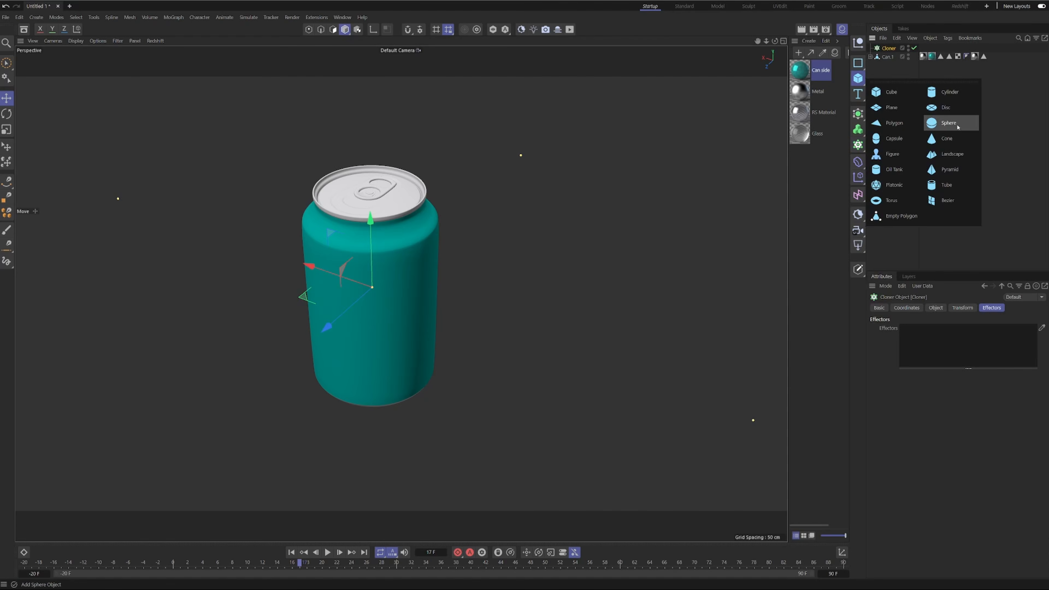
left_click(932, 123)
left_click(929, 328)
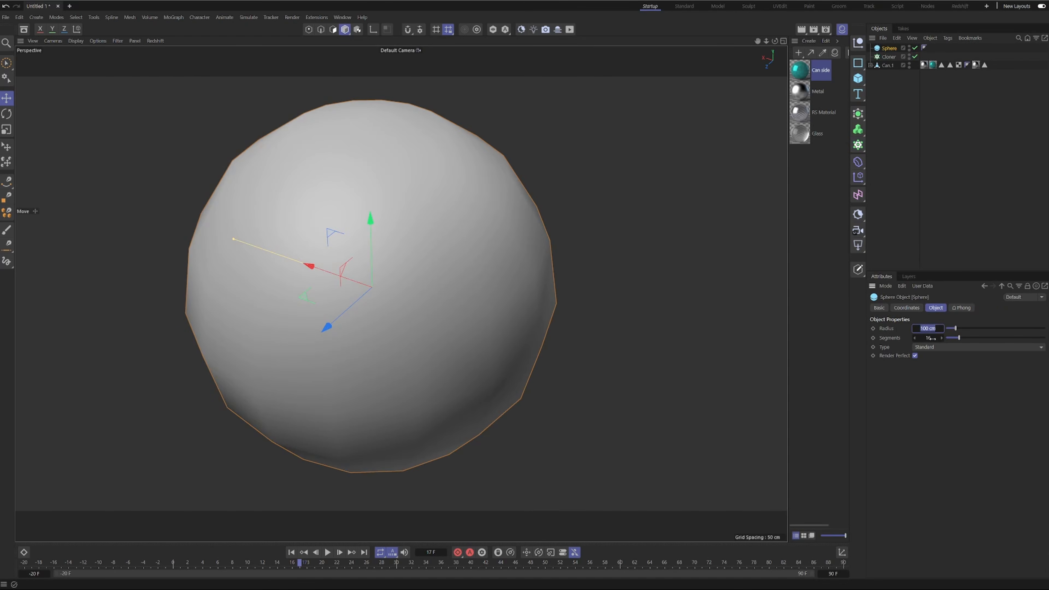
type("1")
key("Tab")
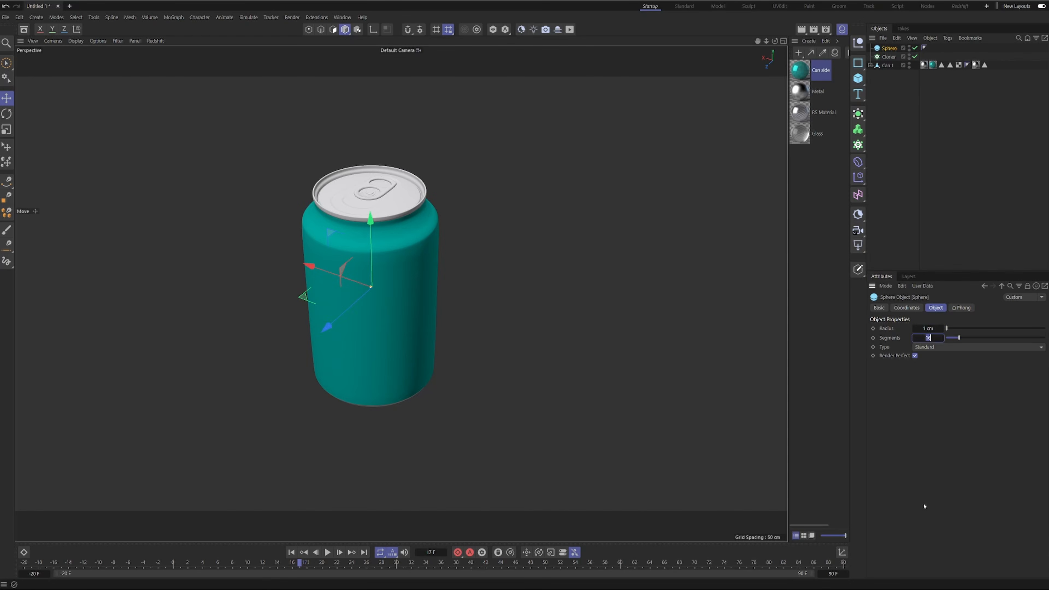
type("32")
key("Return")
Nest the sphere under the Cloner and set the Cloner's mode to Object.
left_click_drag(889, 48, 889, 57)
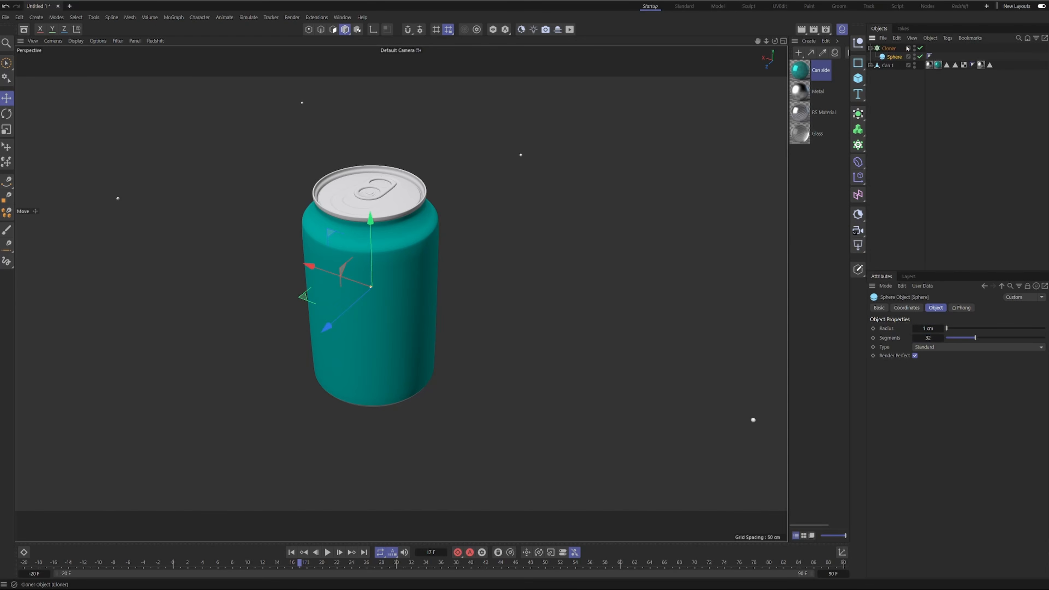
left_click(889, 49)
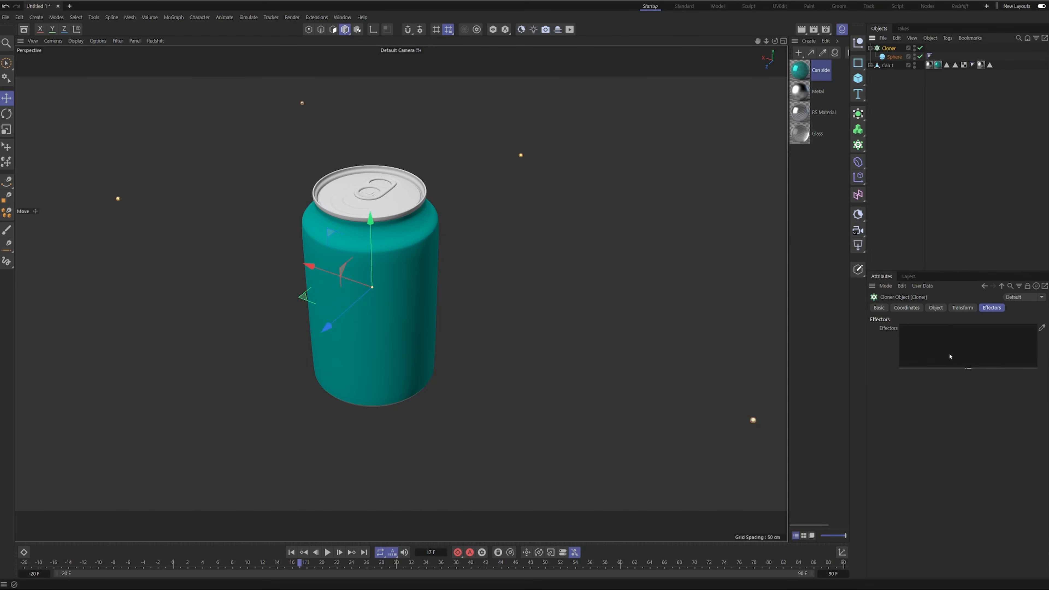
left_click(936, 308)
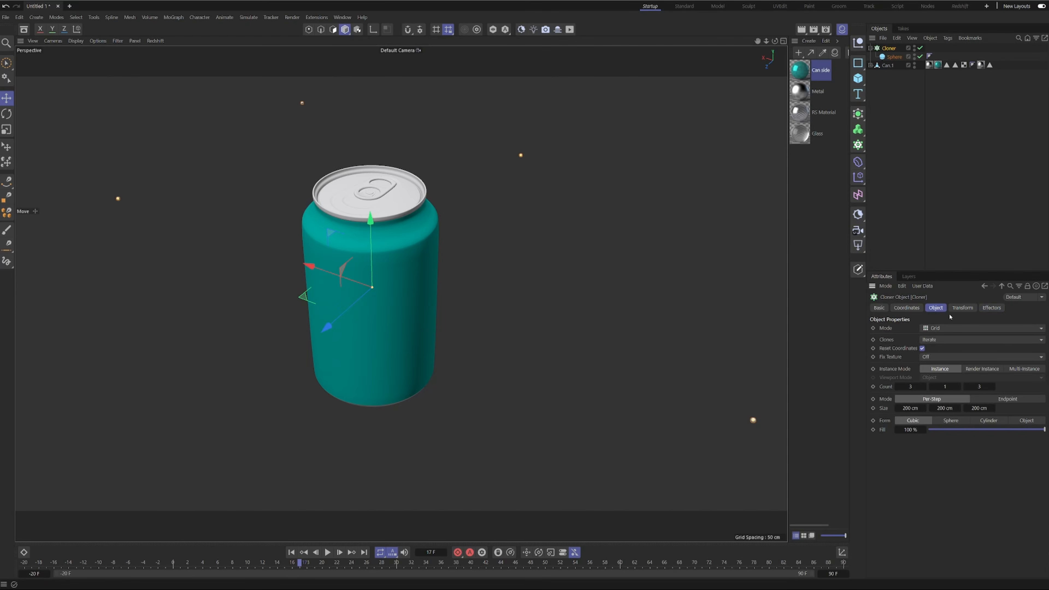
left_click(937, 327)
left_click(977, 340)
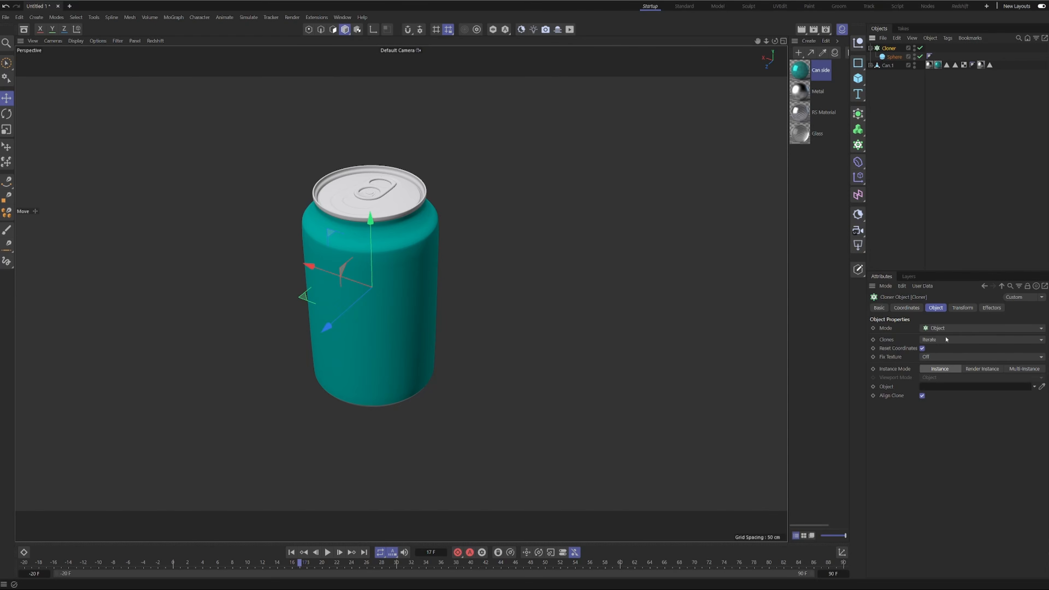
Move the Can Cloner mesh aside to compare it with the can from above and below, and restore its position.
left_click(870, 65)
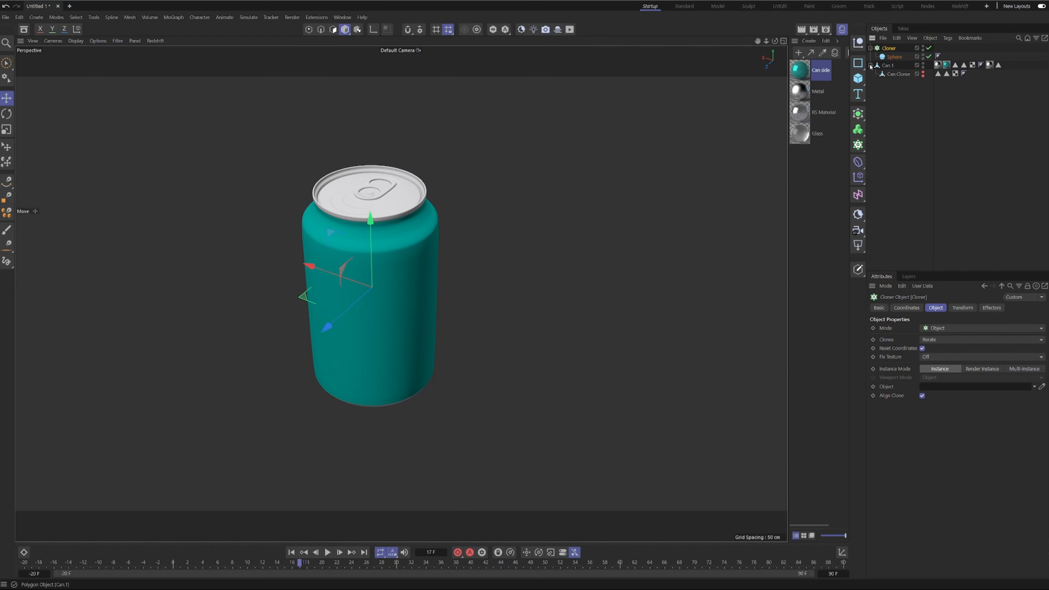
left_click(896, 74)
left_click_drag(307, 265, 244, 145)
left_click_drag(307, 220, 311, 262, "alt")
middle_click_drag(342, 221, 397, 224, "alt")
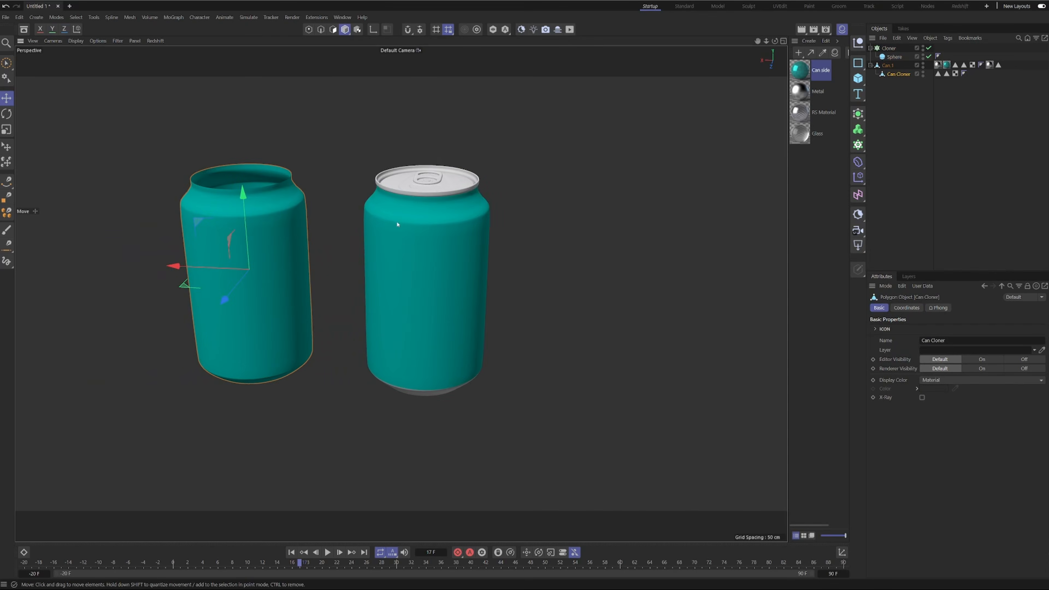
left_click_drag(397, 224, 433, 166, "alt")
middle_click_drag(395, 294, 546, 257, "alt")
left_click_drag(538, 272, 525, 198, "alt")
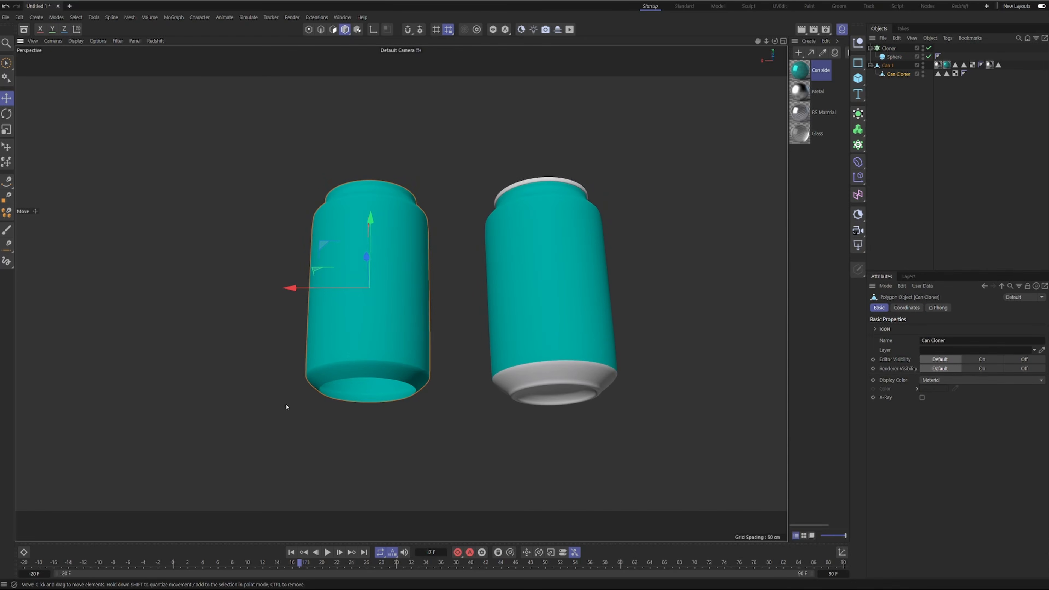
left_click_drag(541, 335, 435, 368, "alt")
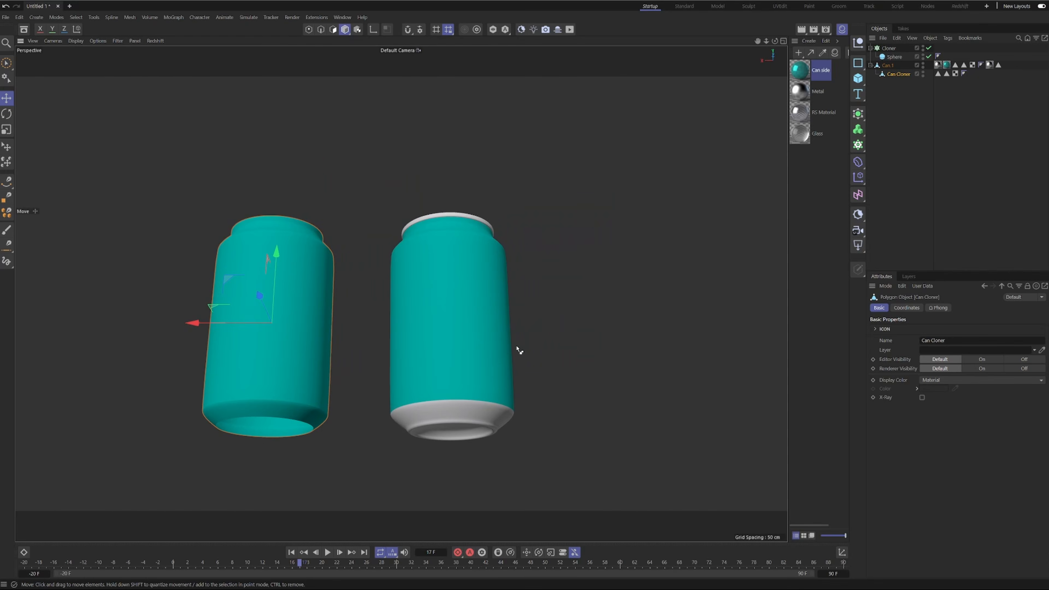
left_click_drag(517, 349, 529, 332, "alt")
left_click_drag(478, 203, 472, 285, "alt")
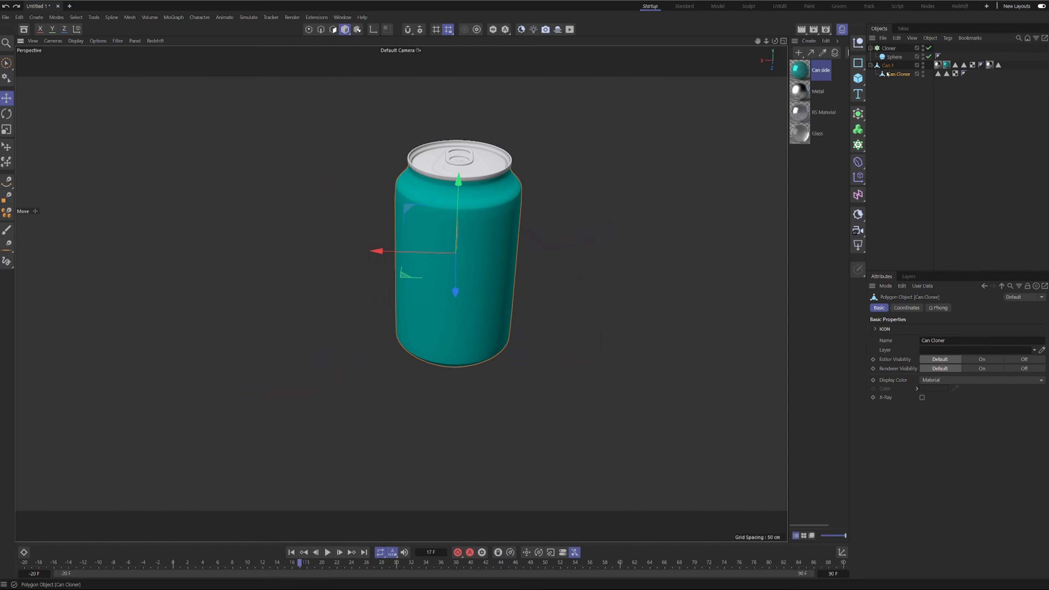
Hide the Can Cloner mesh in the editor and renderer, and assign it as the Cloner's distribution object.
left_click(924, 76)
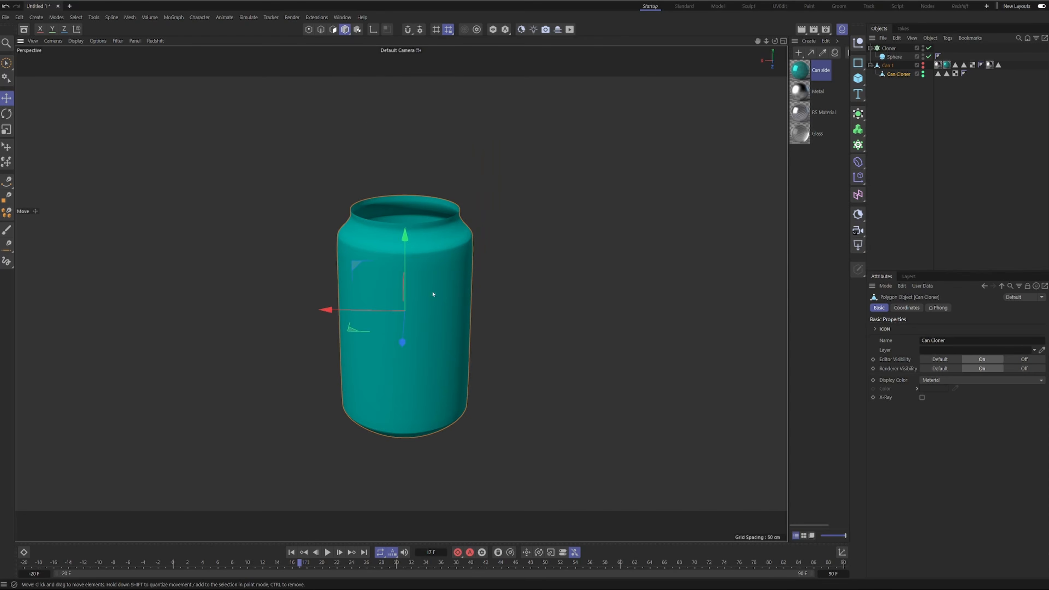
left_click_drag(433, 293, 434, 187, "alt")
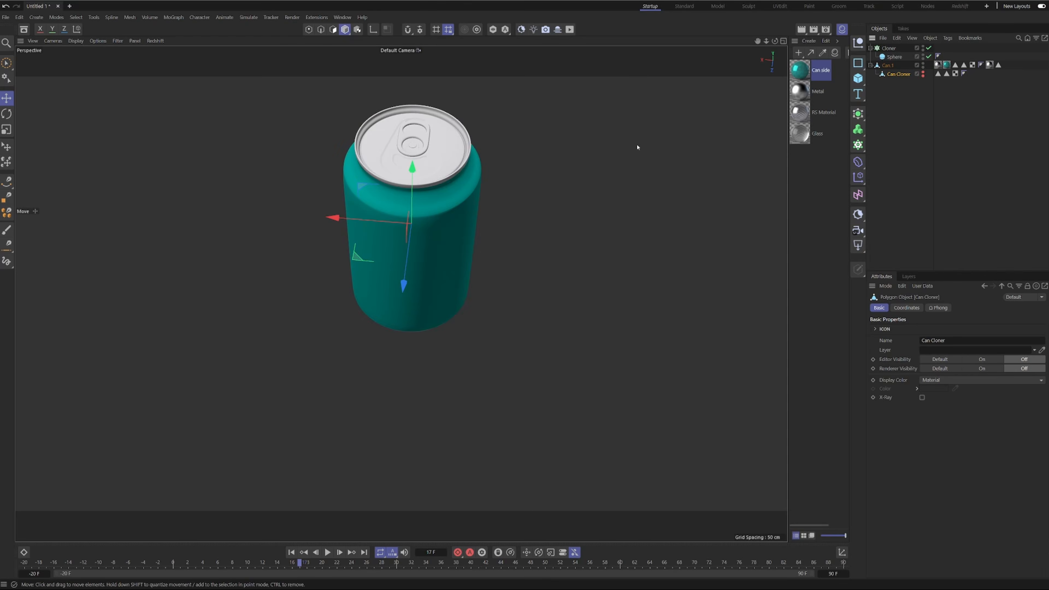
left_click(890, 48)
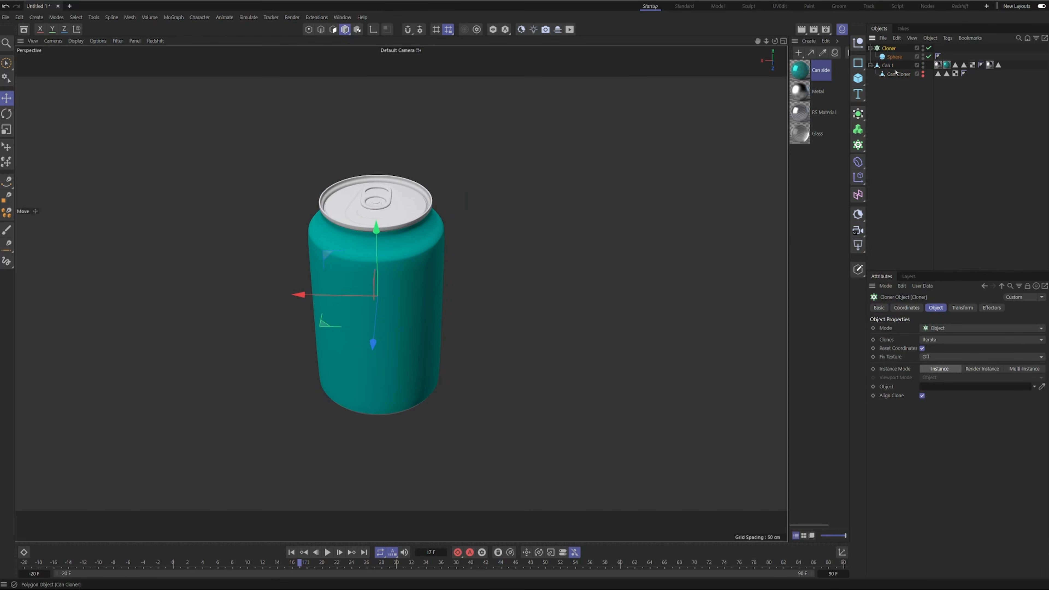
left_click_drag(925, 395, 938, 387)
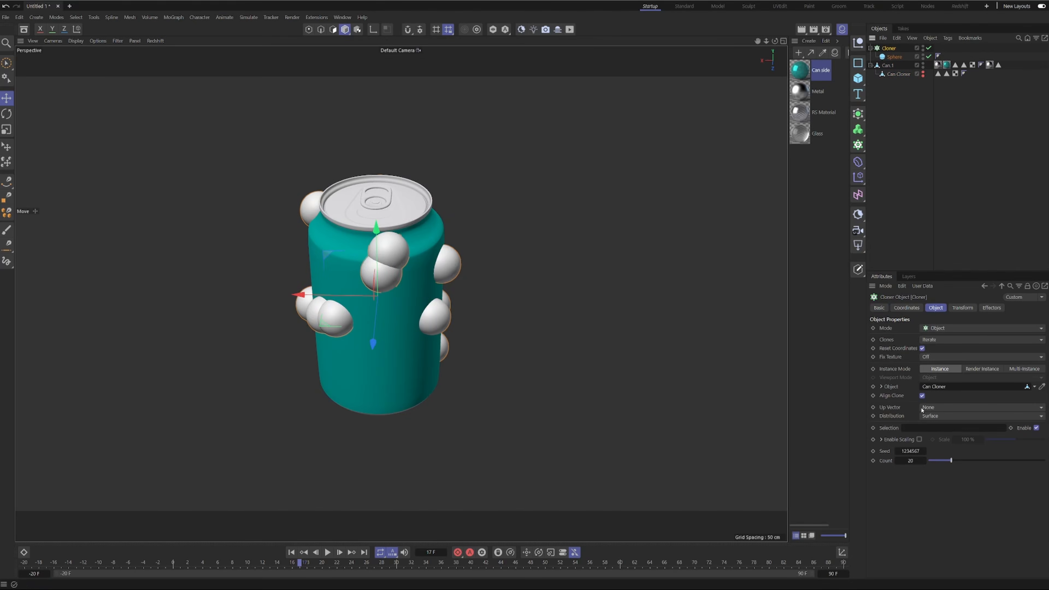
left_click_drag(414, 324, 501, 220, "alt")
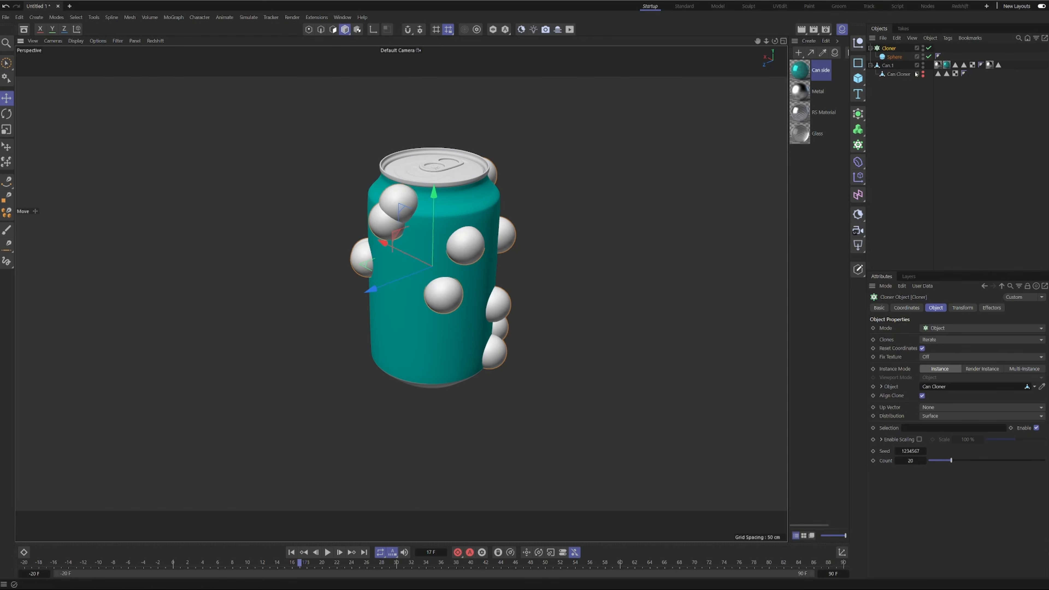
Reduce the cloned sphere's radius to 0.2 cm.
left_click(894, 57)
double_click(928, 328)
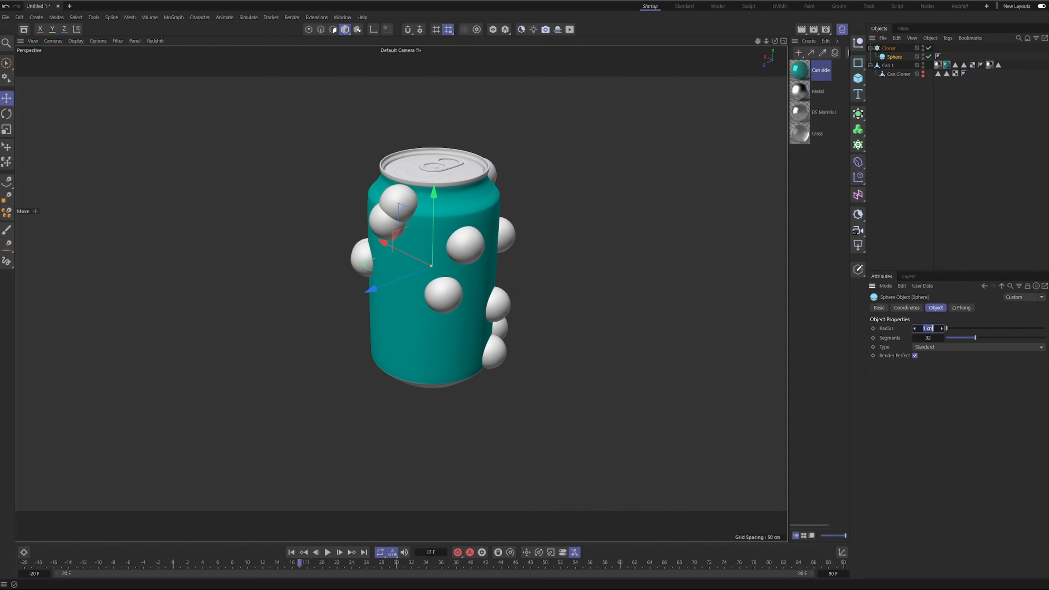
type(".2")
key("Return")
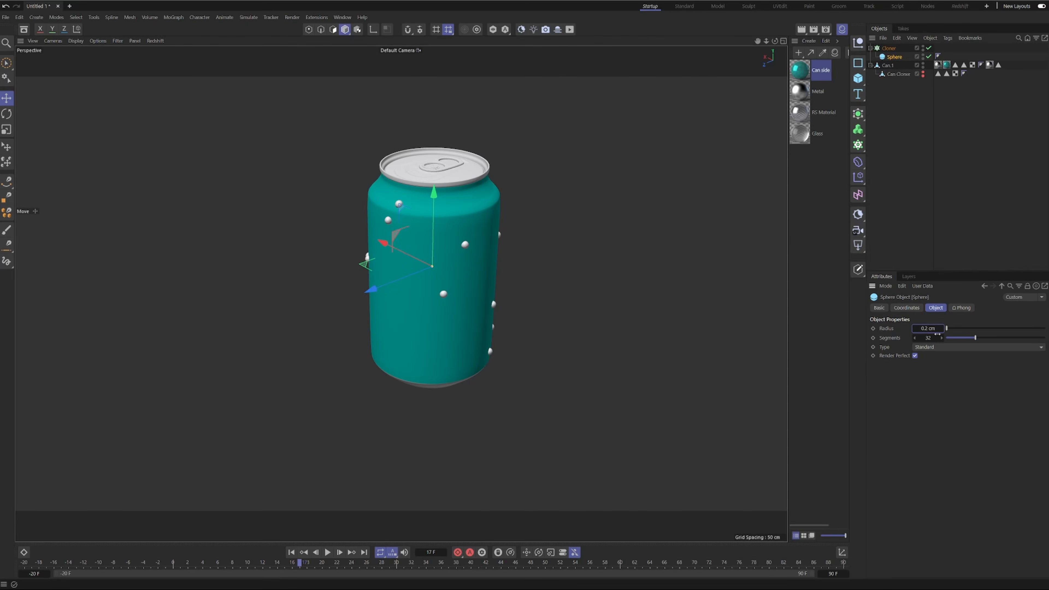
Flatten the clones against the can by setting the Cloner's Z transform scale to 0.65, and check their shape up close.
scroll(557, 268, "up", 6)
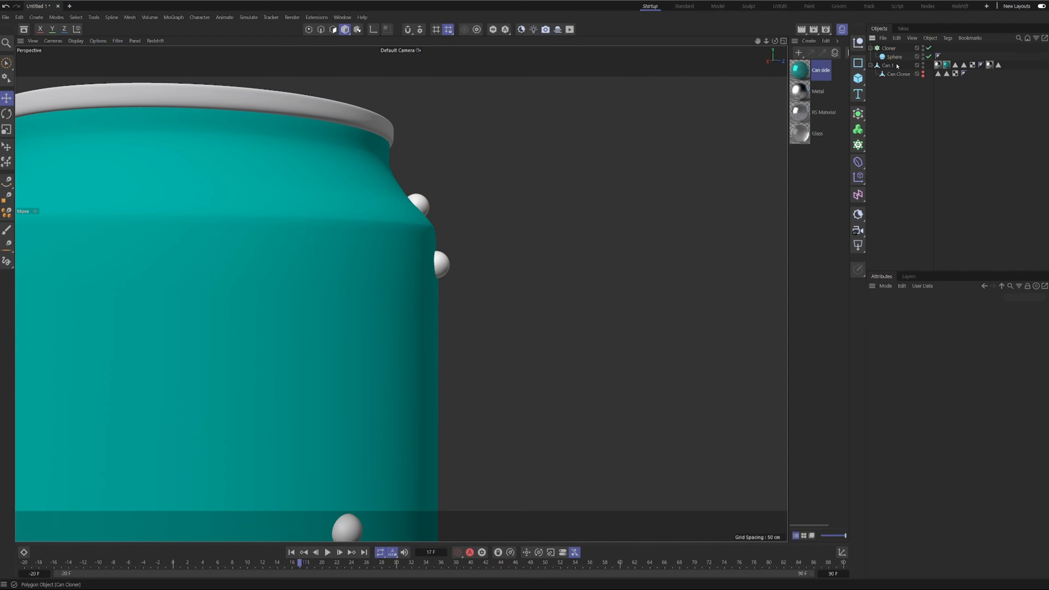
left_click(889, 50)
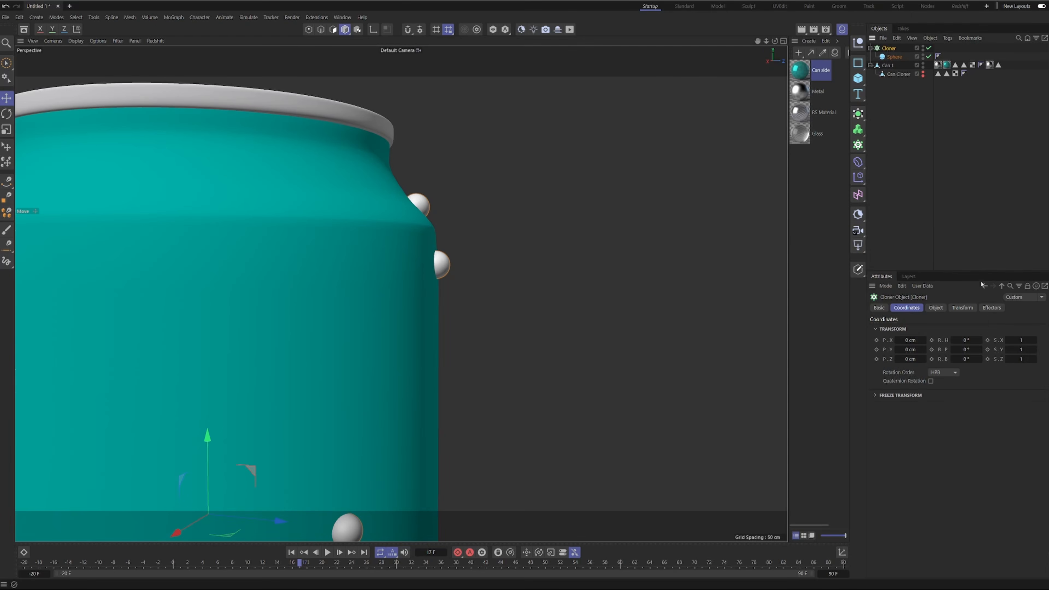
left_click(964, 308)
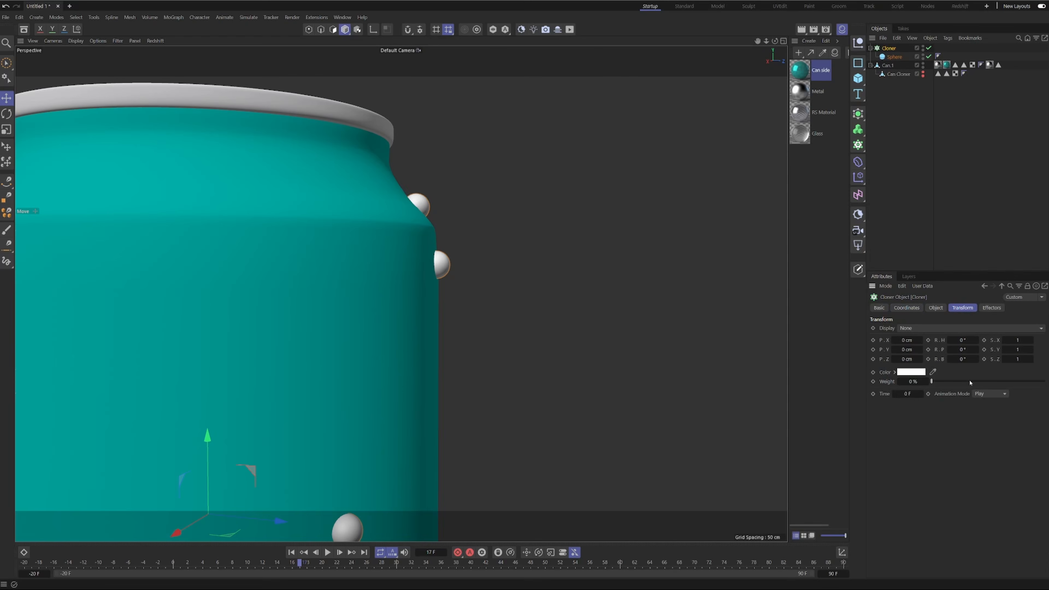
left_click(1018, 358)
left_click_drag(1021, 359, 1002, 359)
key("BackSpace")
type(".65")
key("Return")
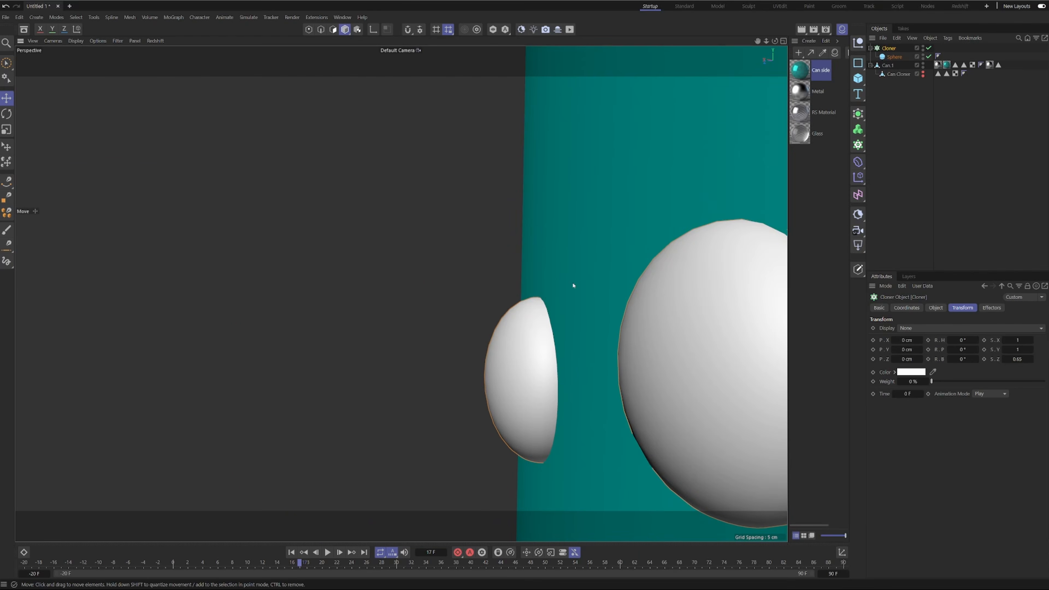
right_click_drag(516, 347, 487, 376, "alt")
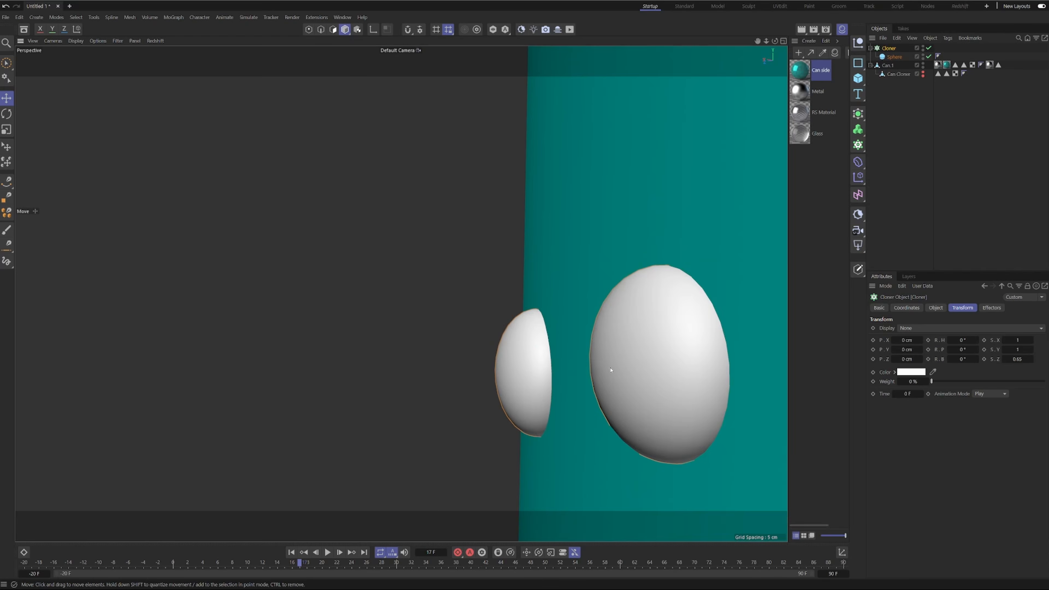
right_click_drag(605, 374, 471, 494, "alt")
left_click_drag(723, 224, 817, 243, "alt")
right_click_drag(737, 389, 674, 430, "alt")
middle_click_drag(670, 405, 590, 281, "alt")
left_click_drag(602, 199, 564, 216, "alt")
middle_click_drag(597, 187, 590, 231, "alt")
Switch the Cloner's instance mode to Multi-Instance and set the clone count to 10000.
left_click(936, 308)
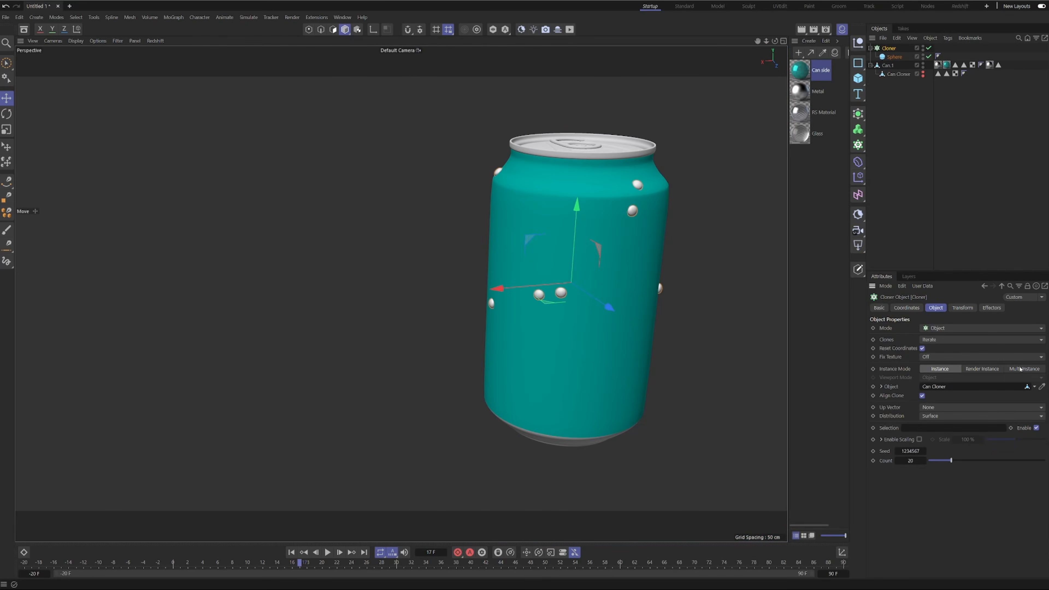
left_click(1021, 369)
left_click(909, 460)
type("10000")
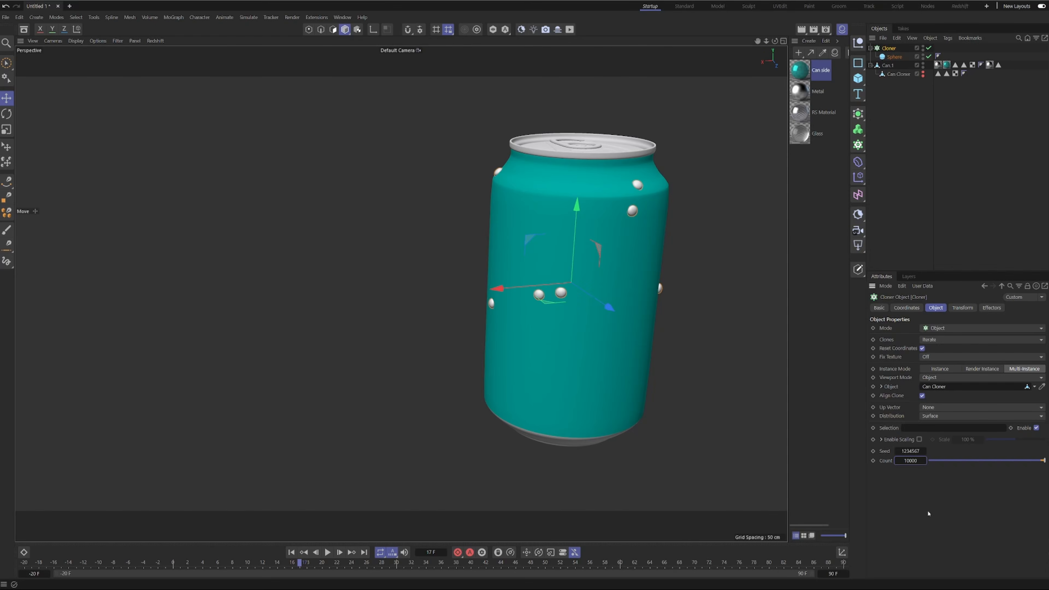
key("Return")
scroll(603, 292, "up", 5)
scroll(603, 293, "down", 3)
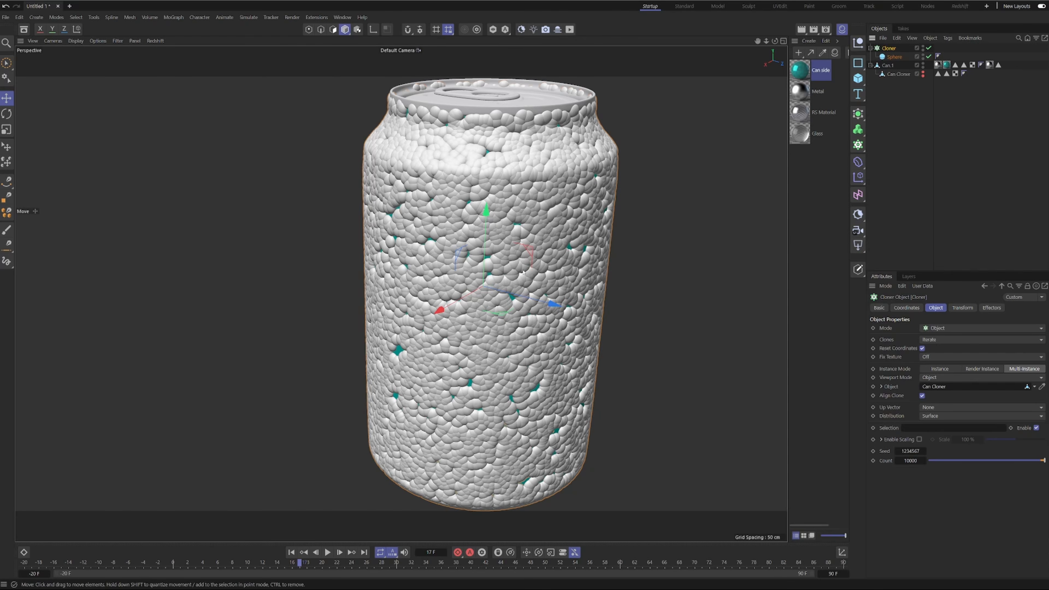
left_click_drag(527, 268, 530, 244, "alt")
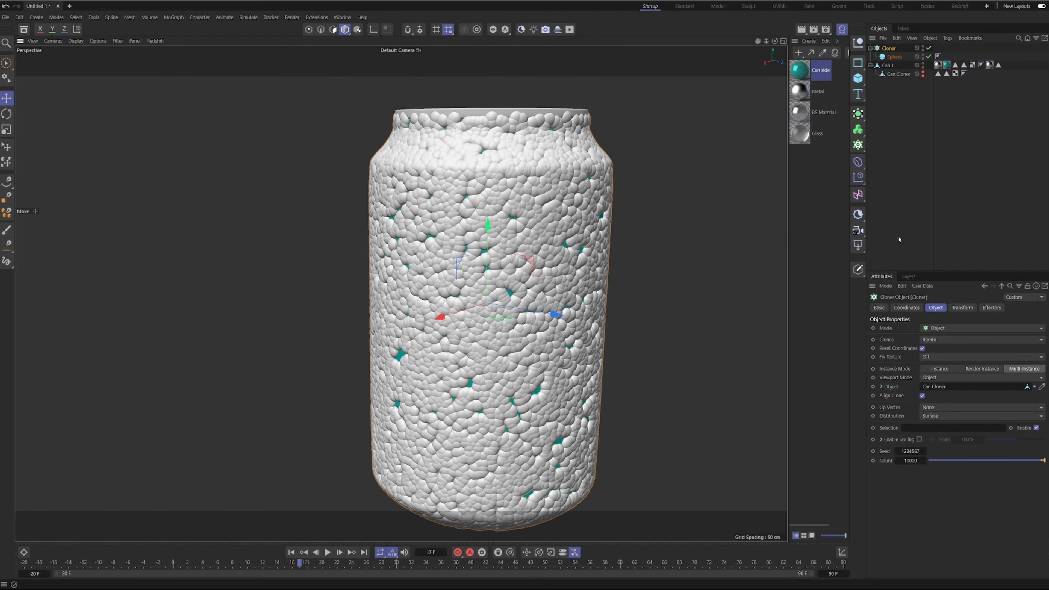
Add a Random effector to the Cloner with position variation off and uniform scale variation set to 1.
left_click(858, 177)
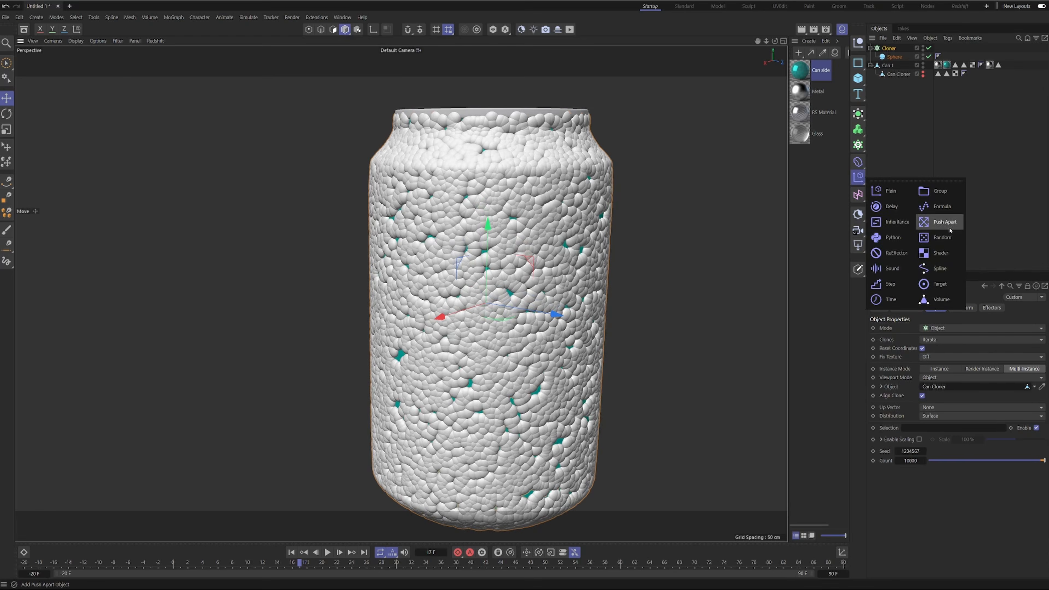
left_click(942, 238)
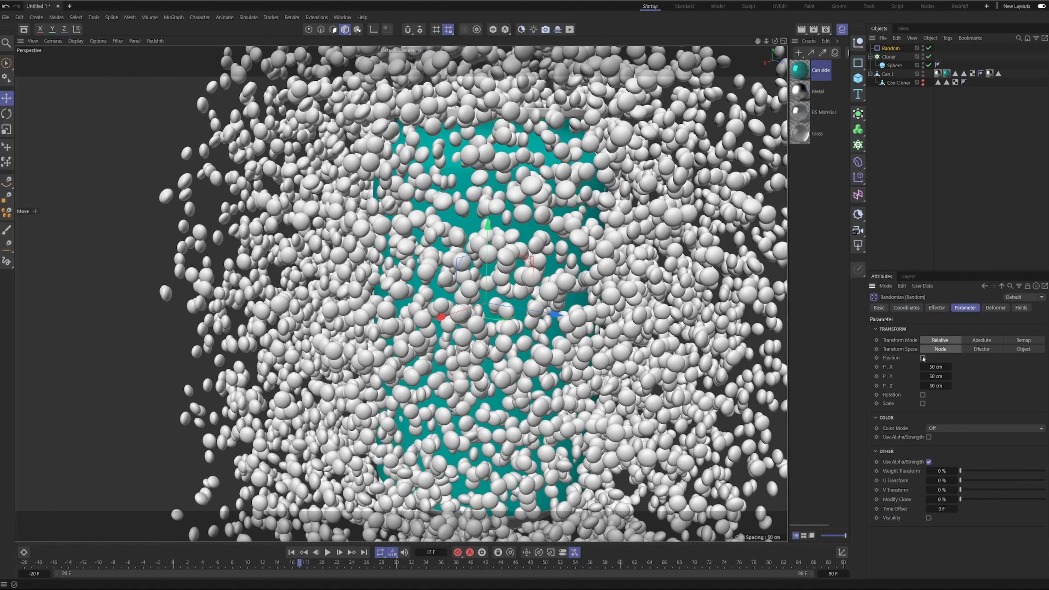
left_click(922, 358)
left_click(923, 375)
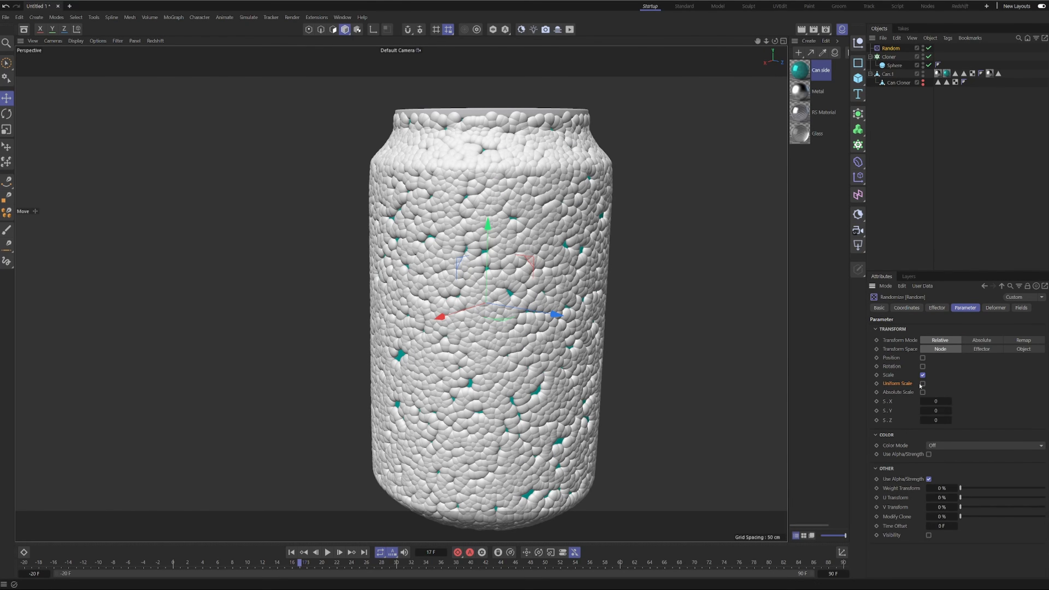
left_click(922, 384)
key("Tab")
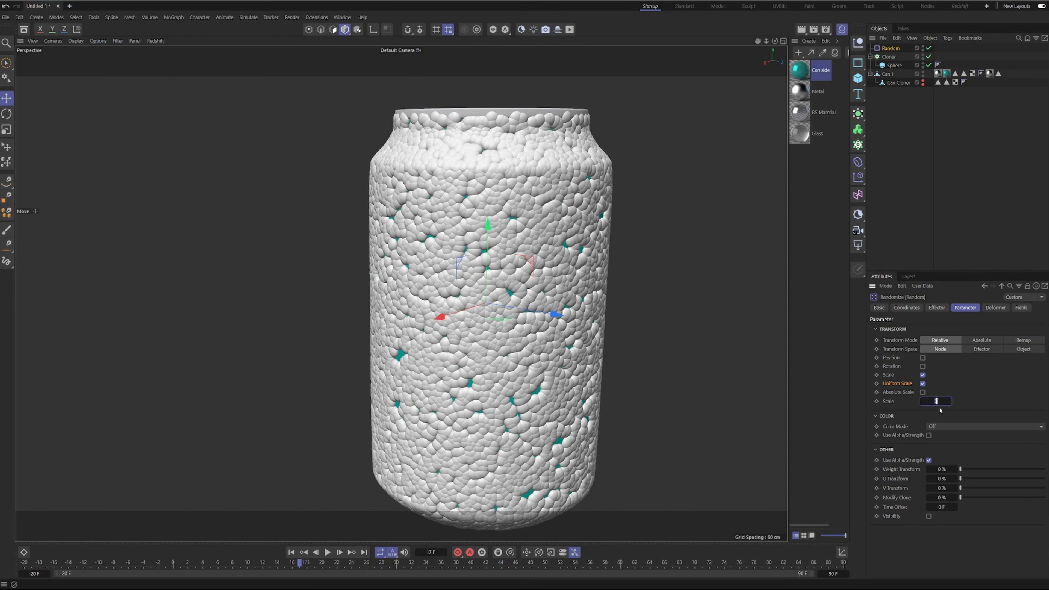
key("Return")
left_click_drag(761, 343, 511, 182, "alt")
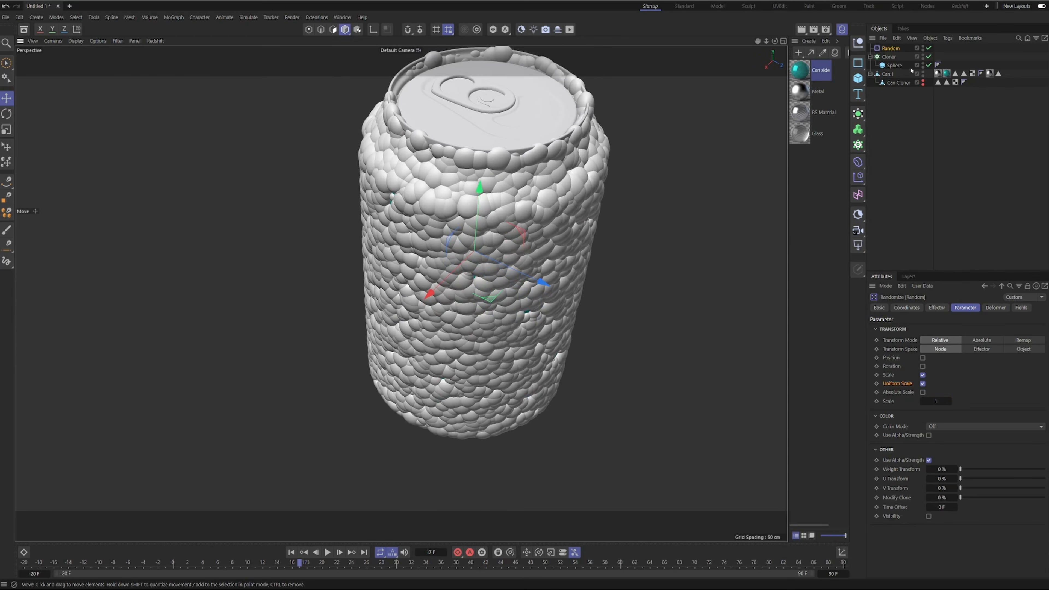
Add a Shader effector to the Cloner and set its uniform scale to -1.
left_click(885, 58)
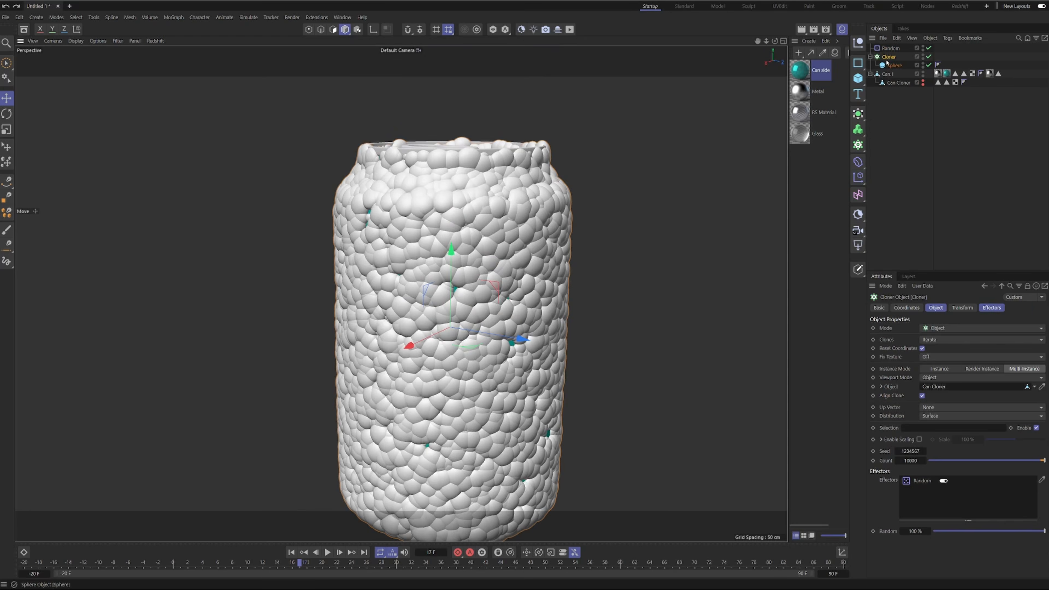
left_click(858, 178)
left_click(943, 254)
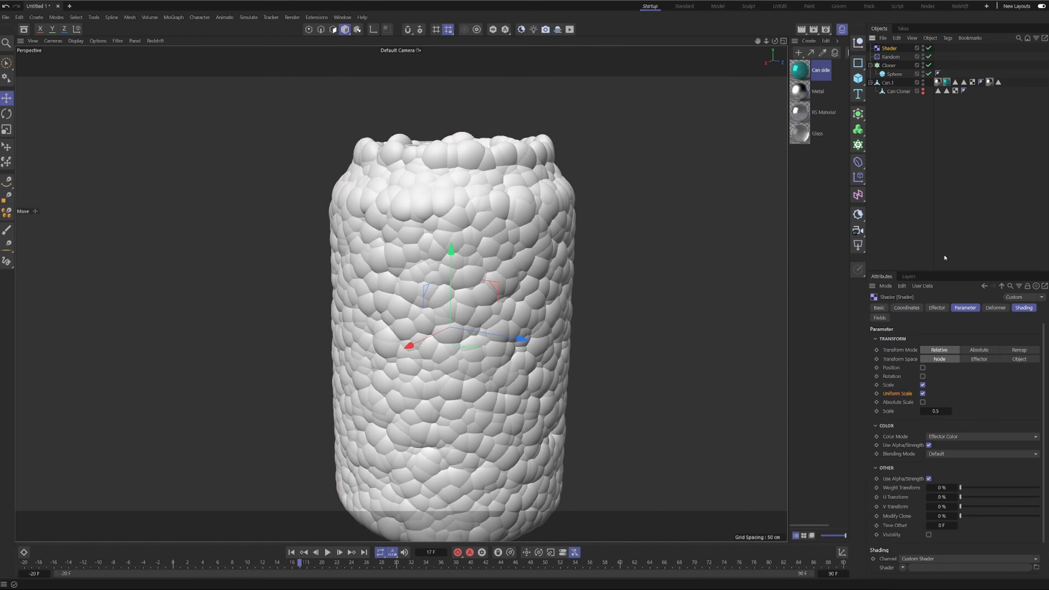
left_click(935, 411)
key("BackSpace")
type("-1")
key("Return")
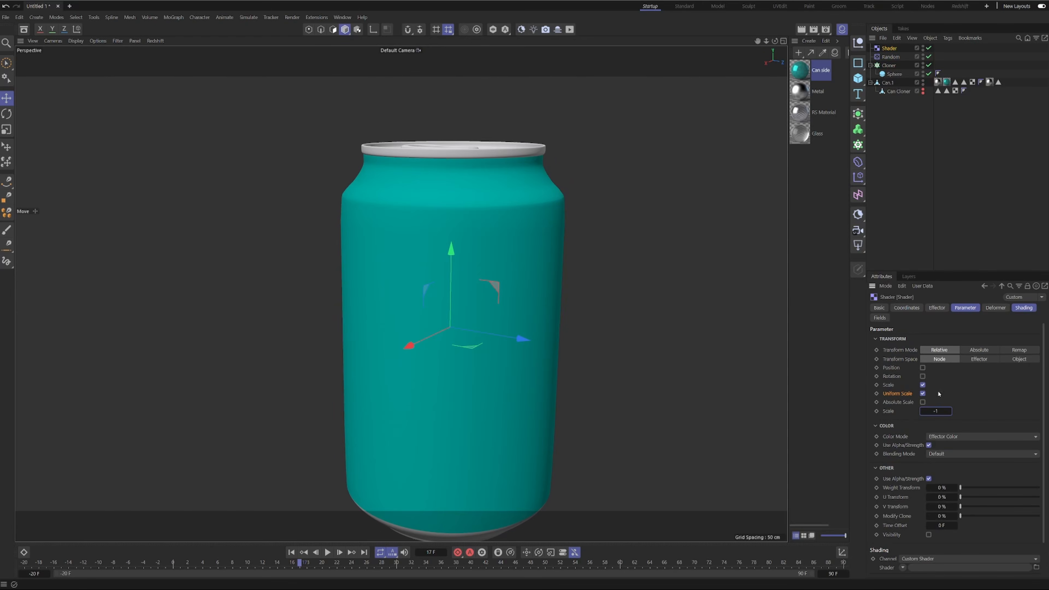
Load a Noise shader into the Shader effector's shading channel and open the noise settings.
left_click(1024, 309)
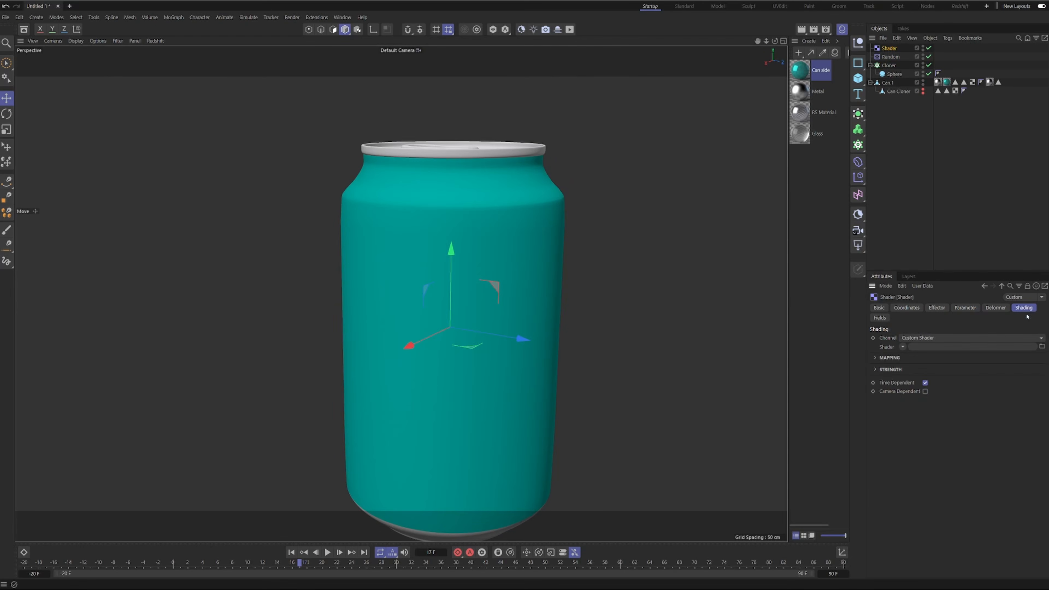
left_click(902, 347)
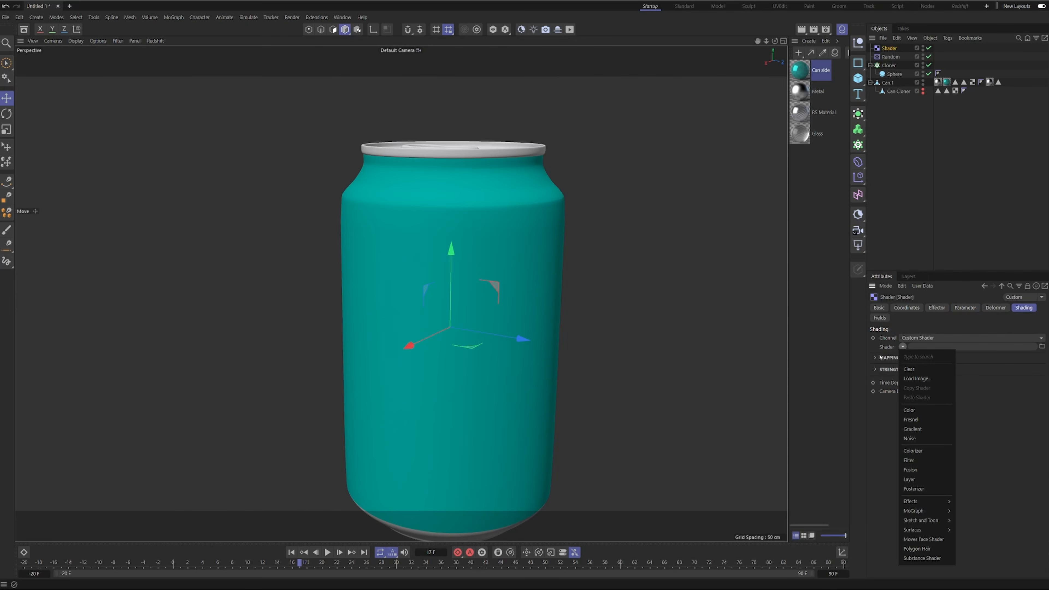
left_click(911, 439)
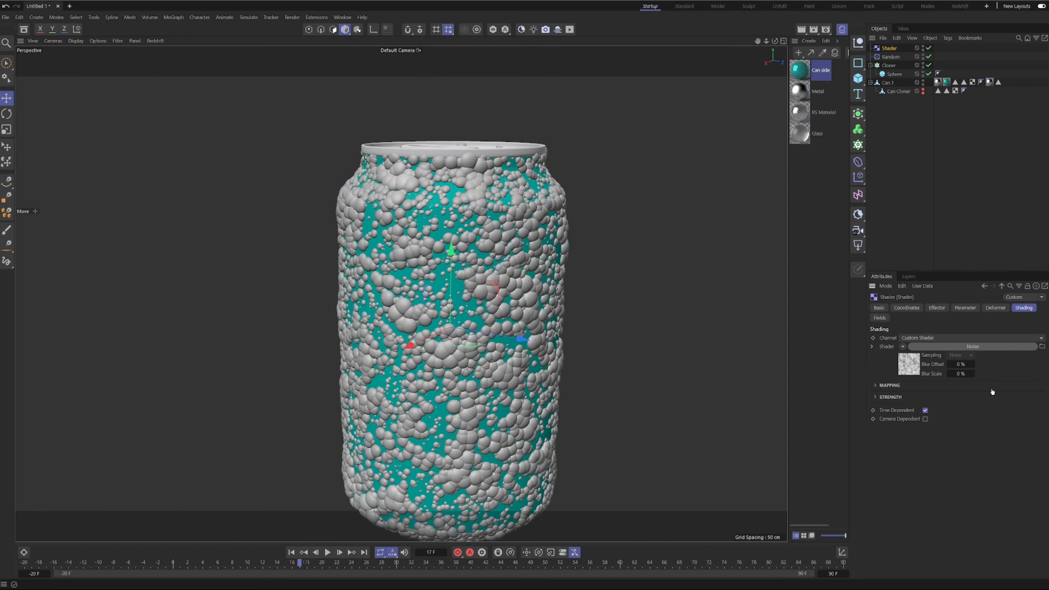
left_click(913, 367)
Examine how the noise distributes the droplet sizes over the can, up close and from a distance.
scroll(472, 310, "up", 3)
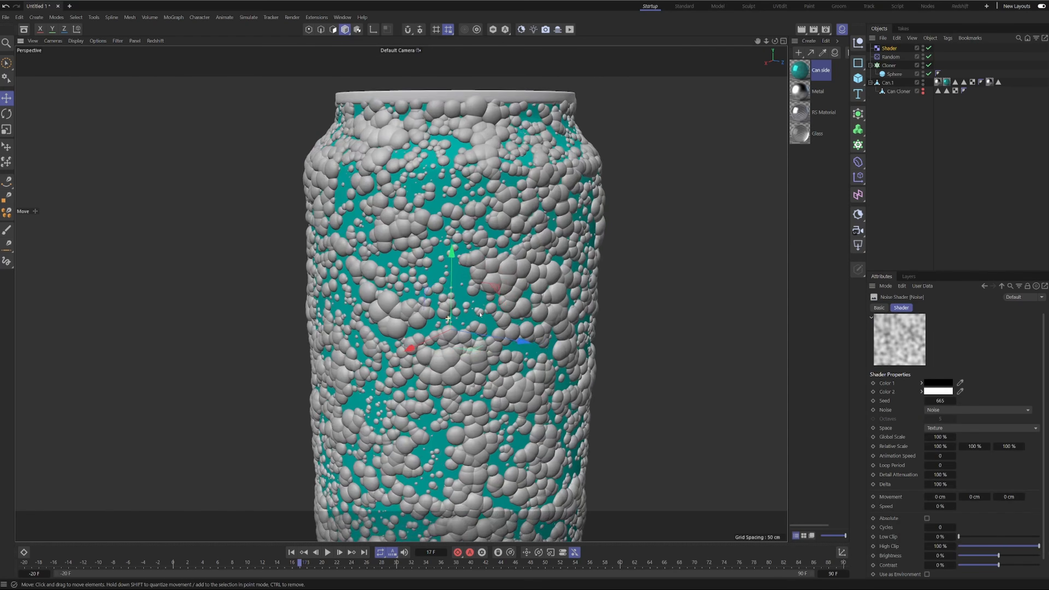
left_click_drag(471, 310, 511, 291, "alt")
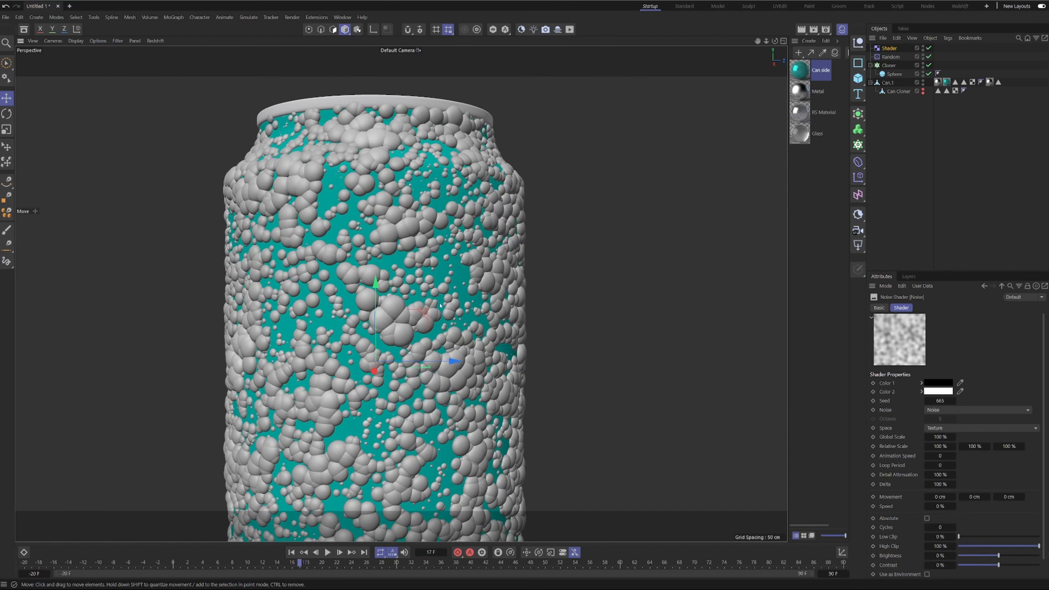
scroll(365, 343, "down", 3)
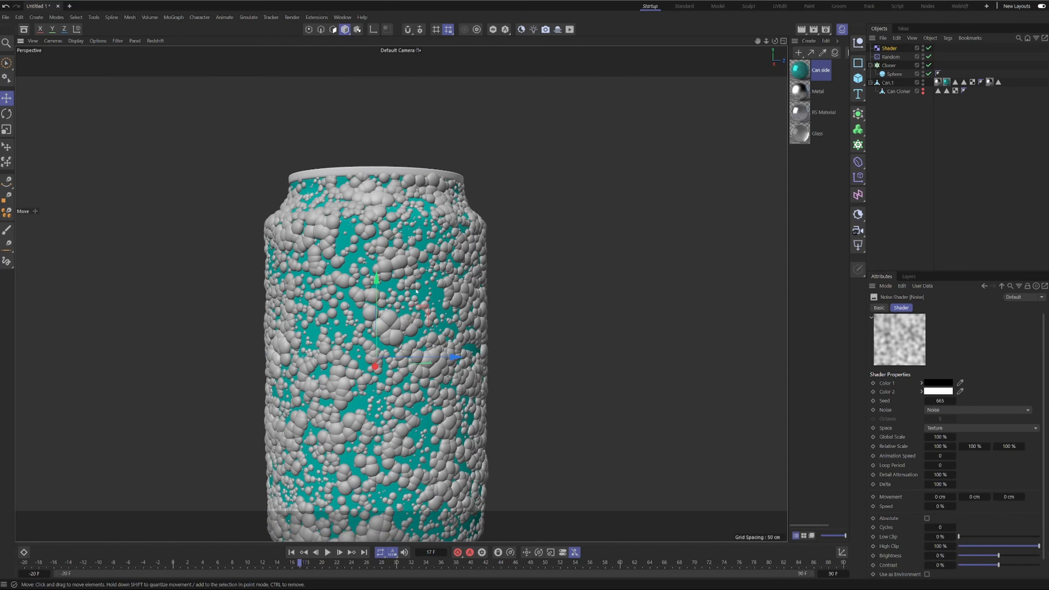
middle_click_drag(457, 447, 448, 341, "alt")
scroll(448, 341, "down", 2)
left_click_drag(469, 221, 447, 219, "alt")
middle_click_drag(447, 219, 448, 246, "alt")
scroll(448, 247, "down", 2)
left_click_drag(449, 247, 465, 232, "alt")
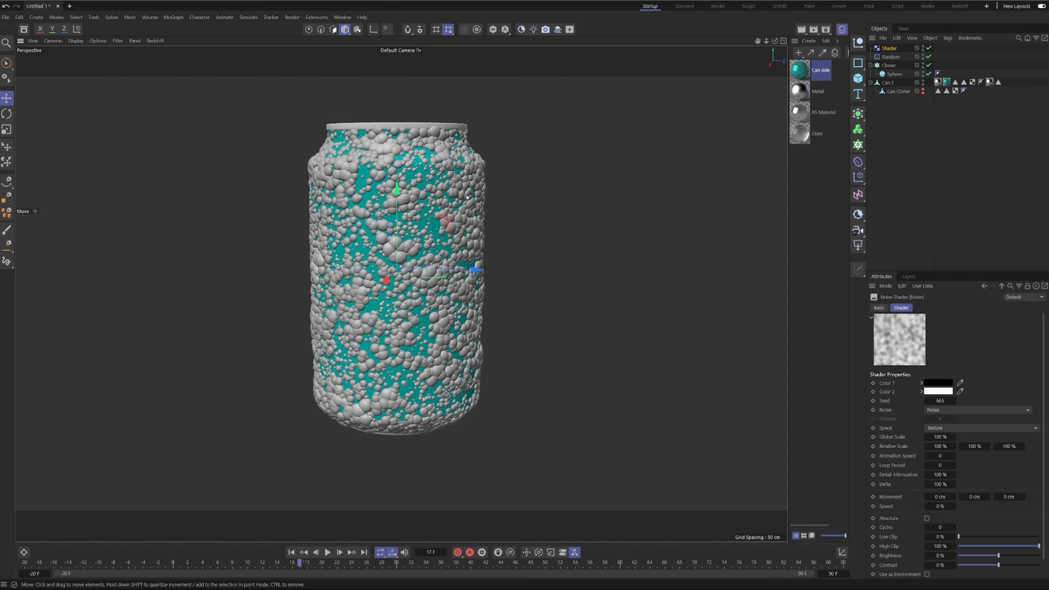
middle_click_drag(467, 195, 478, 261, "alt")
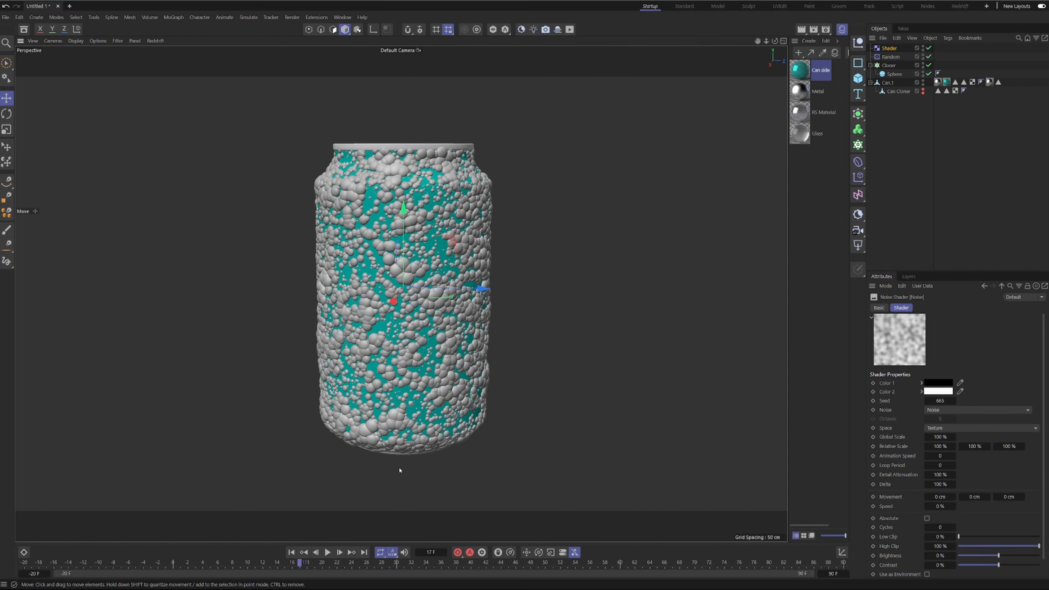
Stretch the noise vertically by switching its space to UV (2D) and setting the second relative scale value to 1000%.
double_click(980, 446)
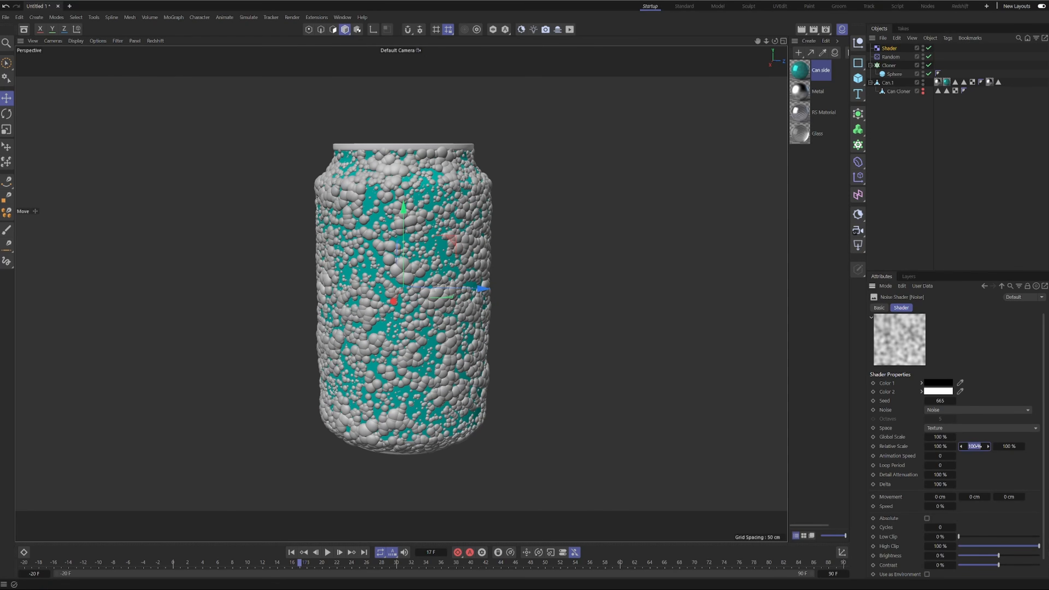
left_click(977, 430)
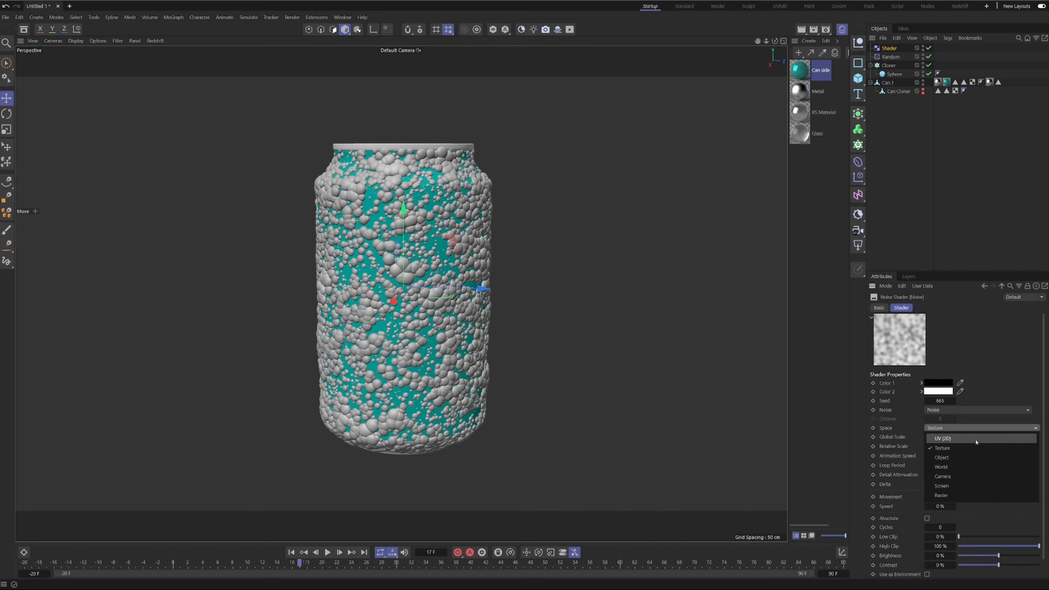
left_click(947, 439)
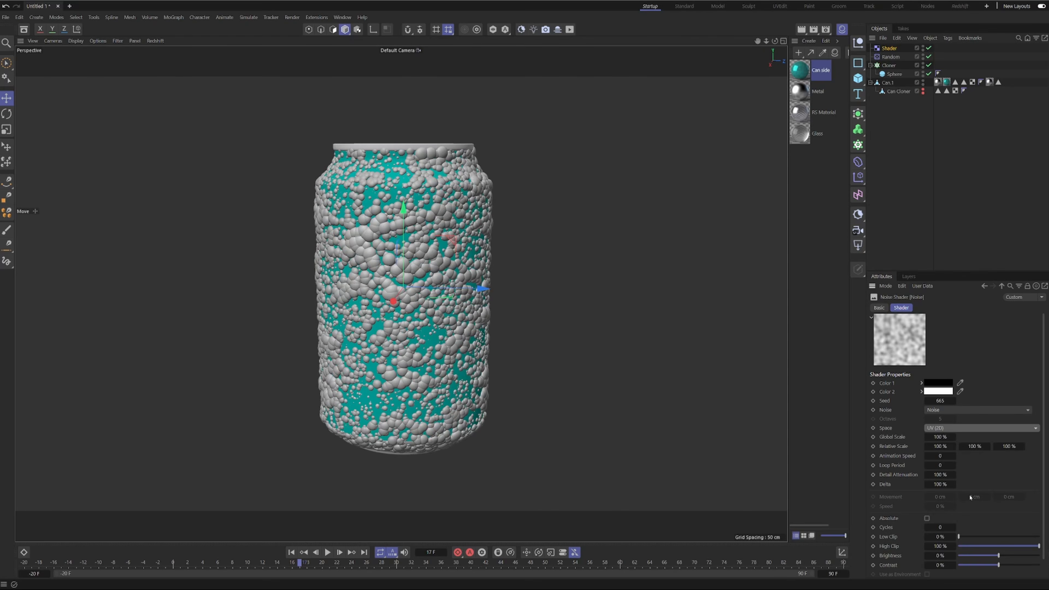
double_click(974, 448)
type("1")
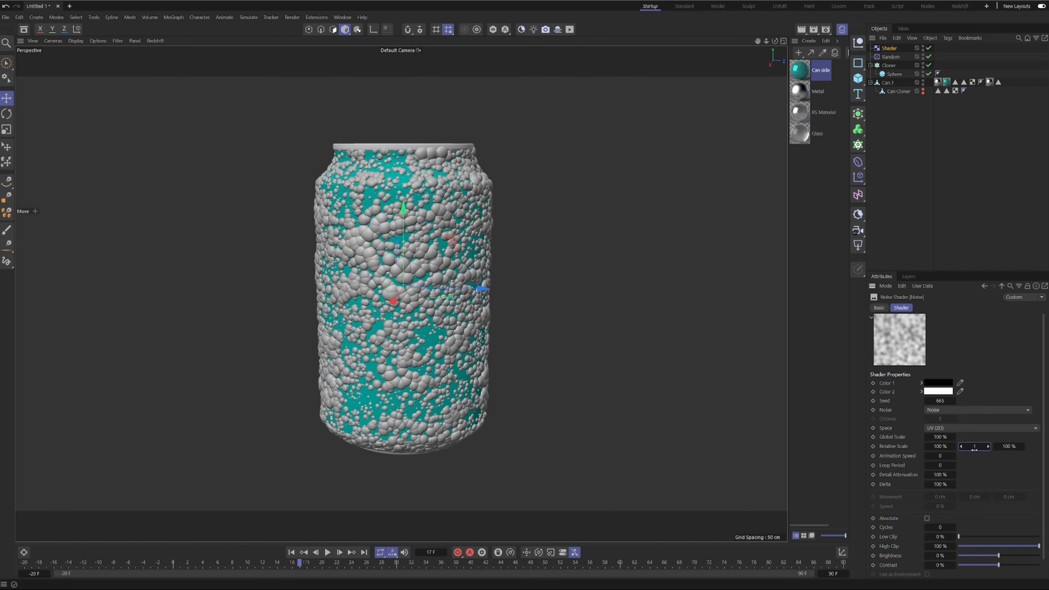
type("000")
key("Return")
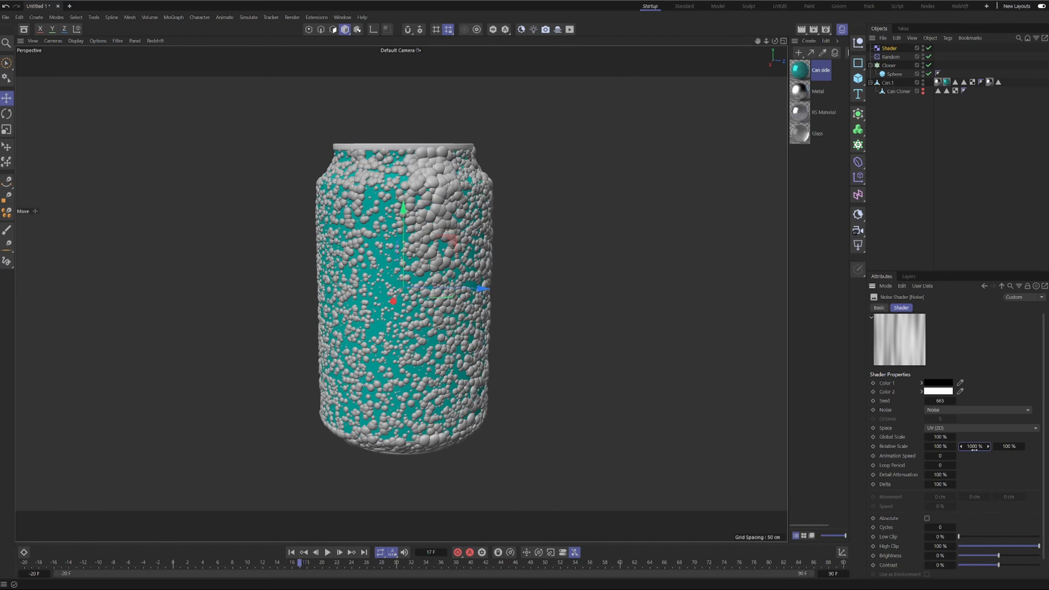
mouse_move(426, 324)
left_mouse_down("alt")
mouse_move(391, 295)
mouse_move(438, 319)
left_mouse_up("alt")
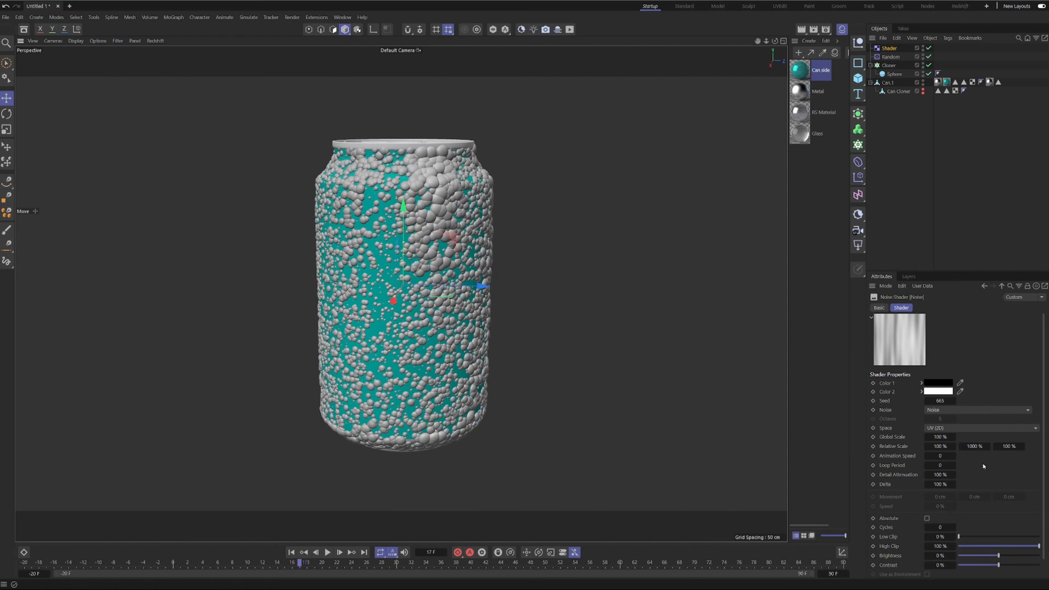
Sharpen the noise with 35% contrast, a low clip of 22% and a high clip of 84%.
double_click(948, 565)
type("35")
key("Return")
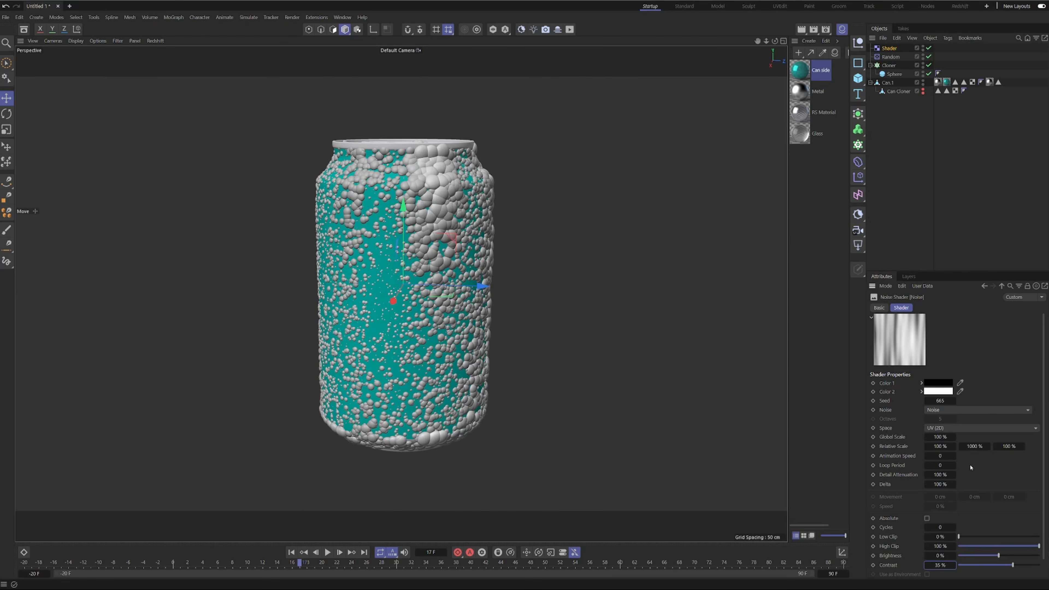
left_click_drag(959, 536, 975, 536)
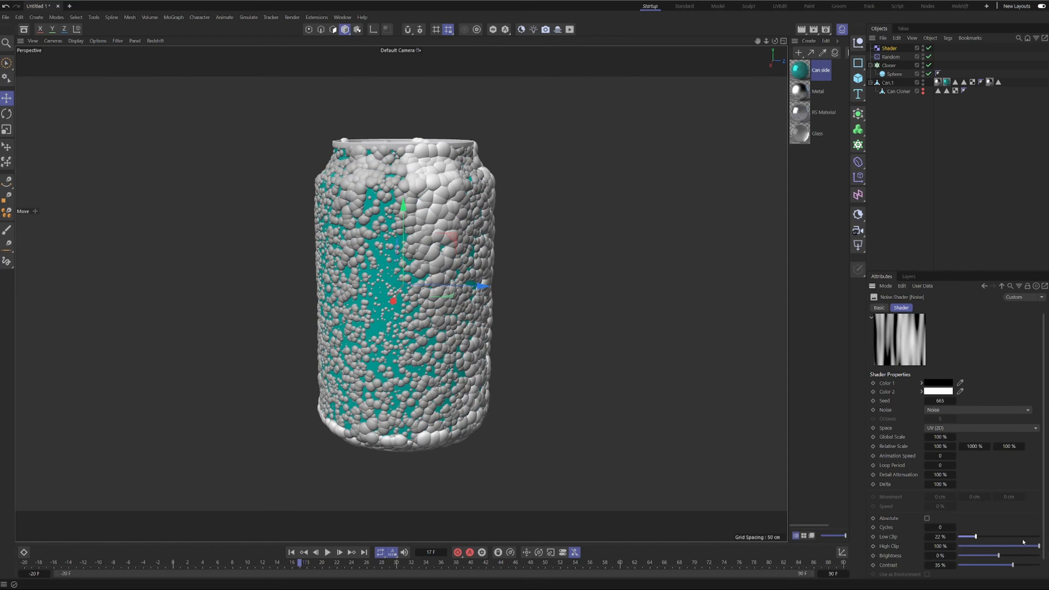
left_click_drag(1039, 546, 1026, 546)
left_click_drag(388, 199, 423, 312, "alt")
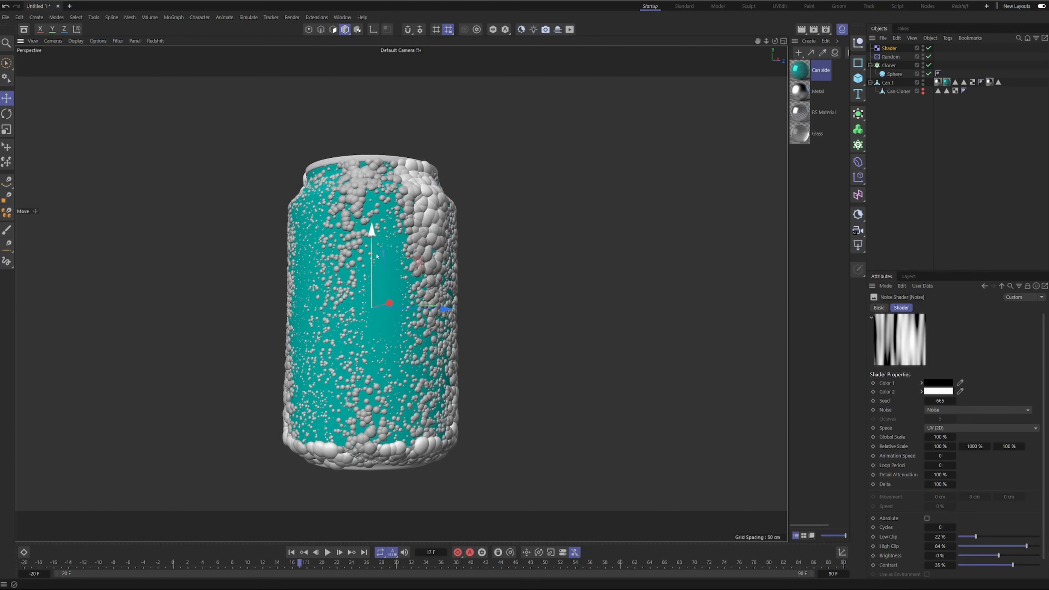
Reduce the noise's global scale to 44%, checking the droplet streaks around the can.
left_click_drag(938, 436, 920, 437)
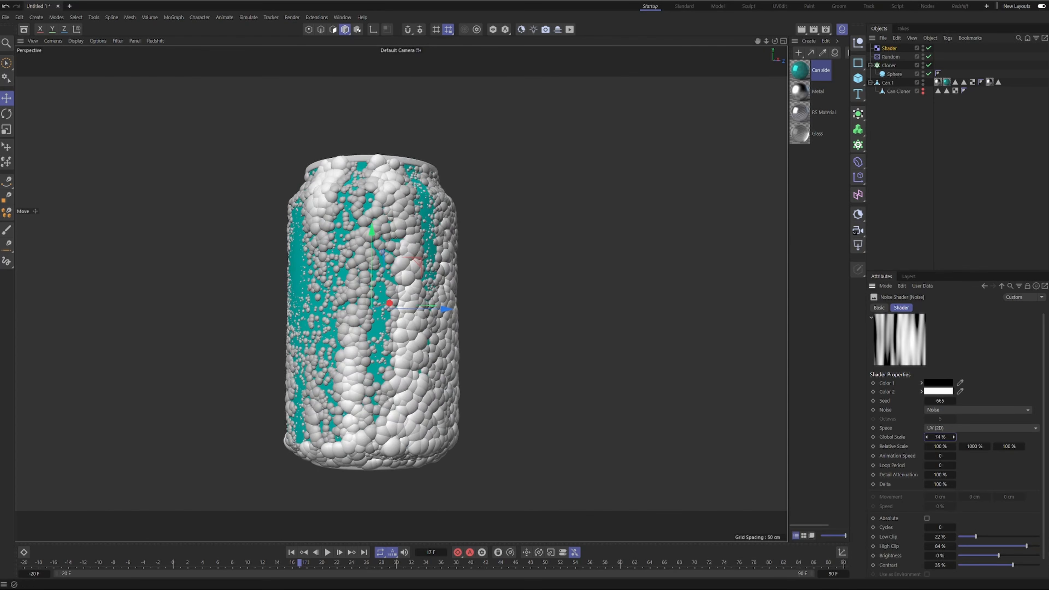
left_click_drag(393, 233, 452, 267, "alt")
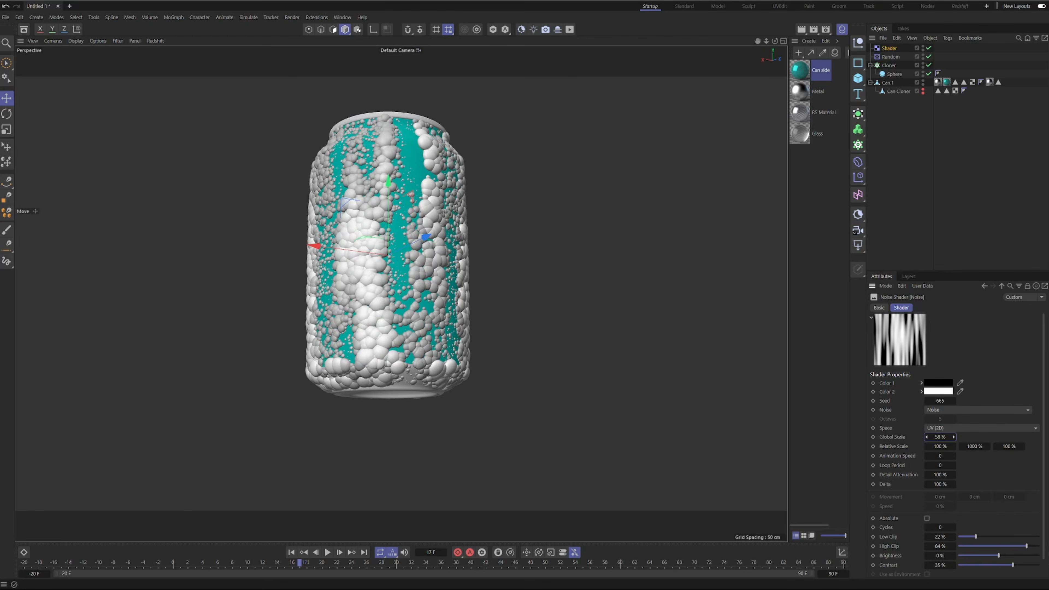
left_click_drag(939, 436, 927, 437)
left_click_drag(336, 217, 454, 346, "alt")
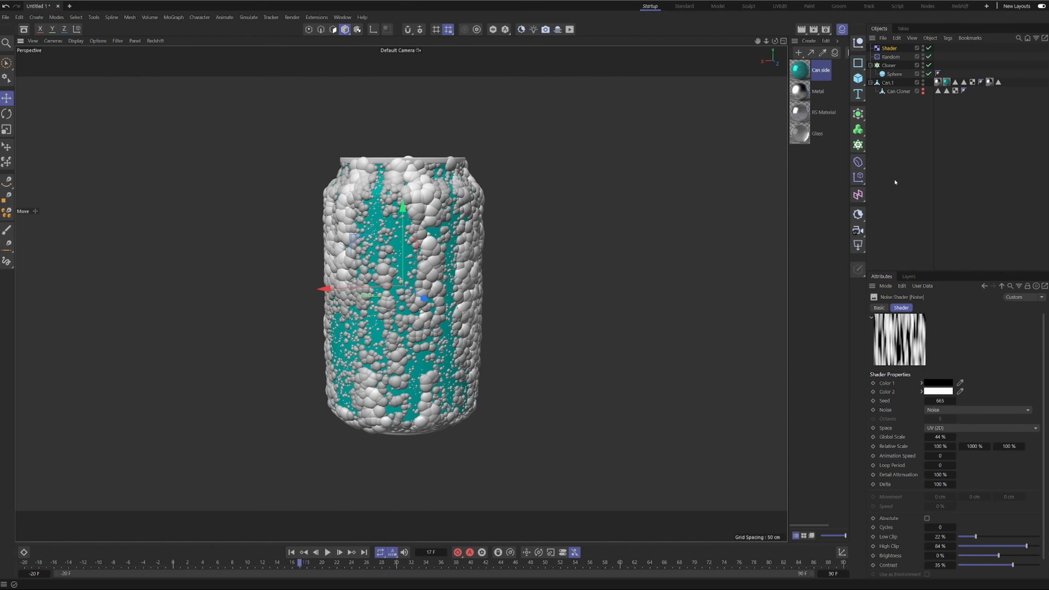
Add a Push Apart effector to the Cloner and set its radius to 1 cm.
left_click(894, 74)
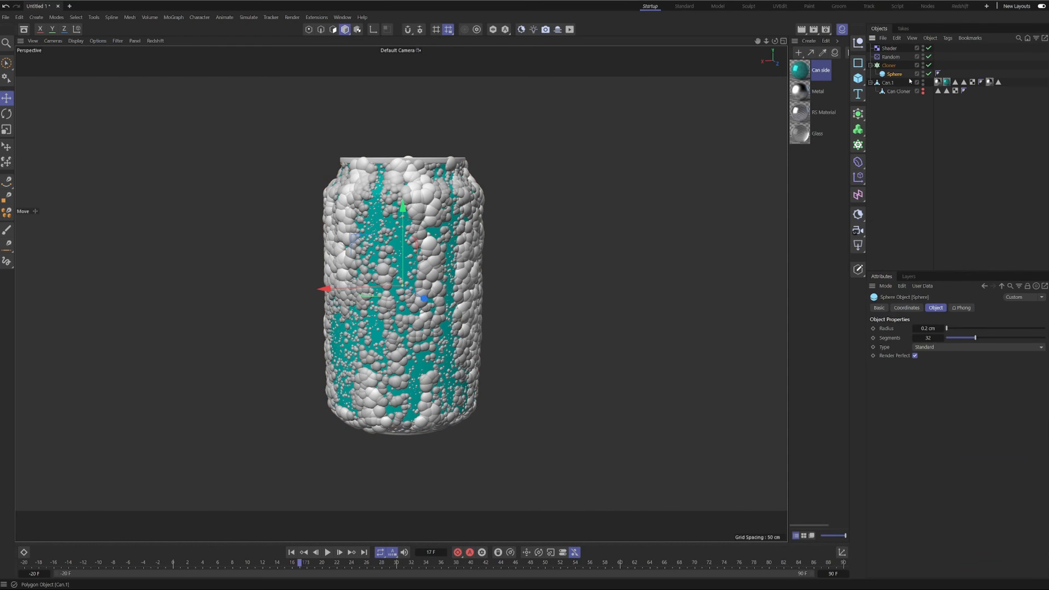
left_click(888, 65)
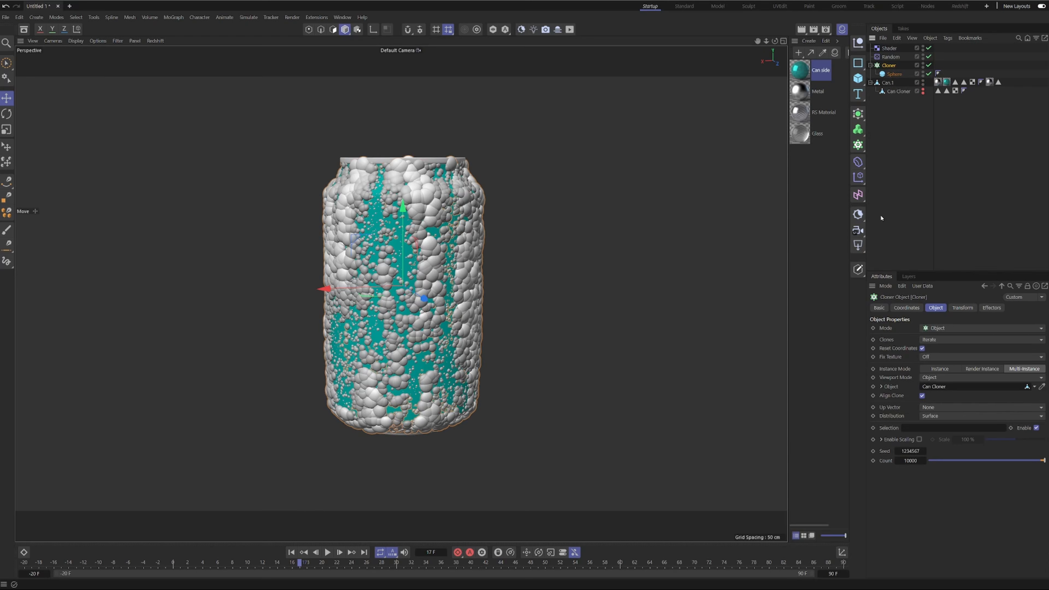
left_click(857, 178)
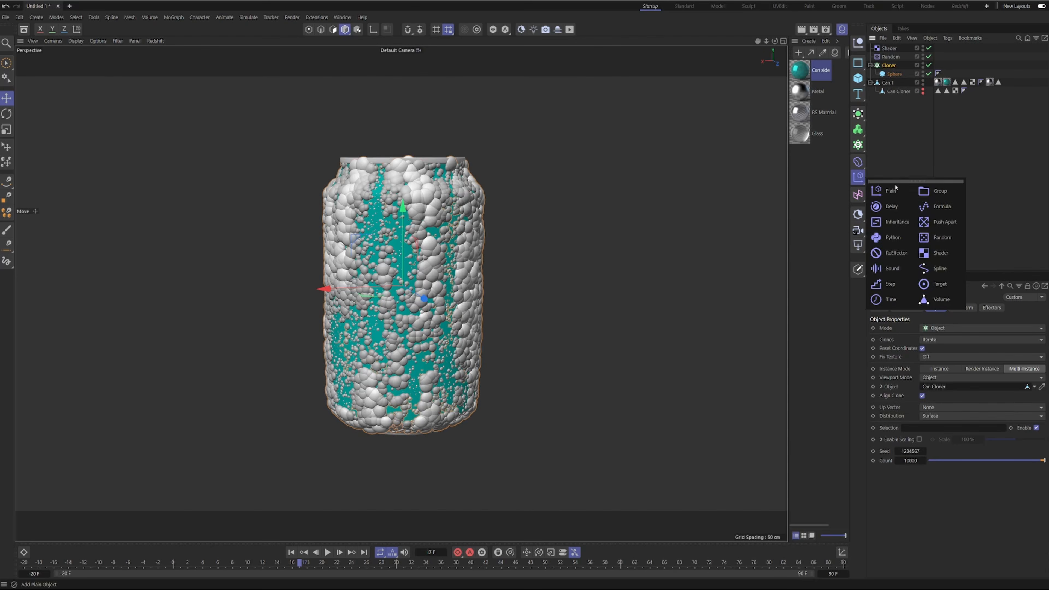
left_click(939, 225)
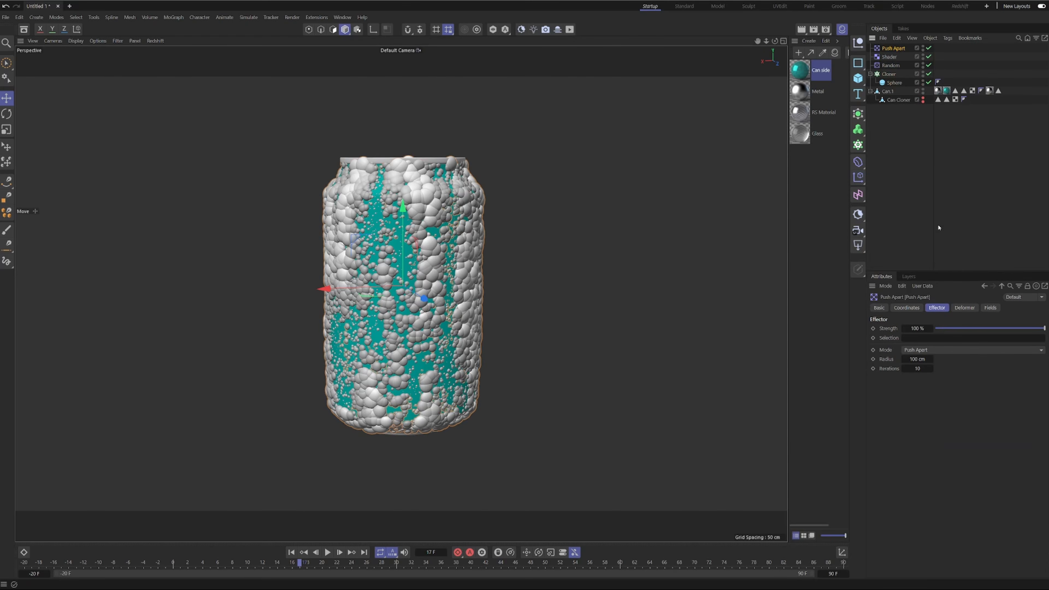
left_click(924, 359)
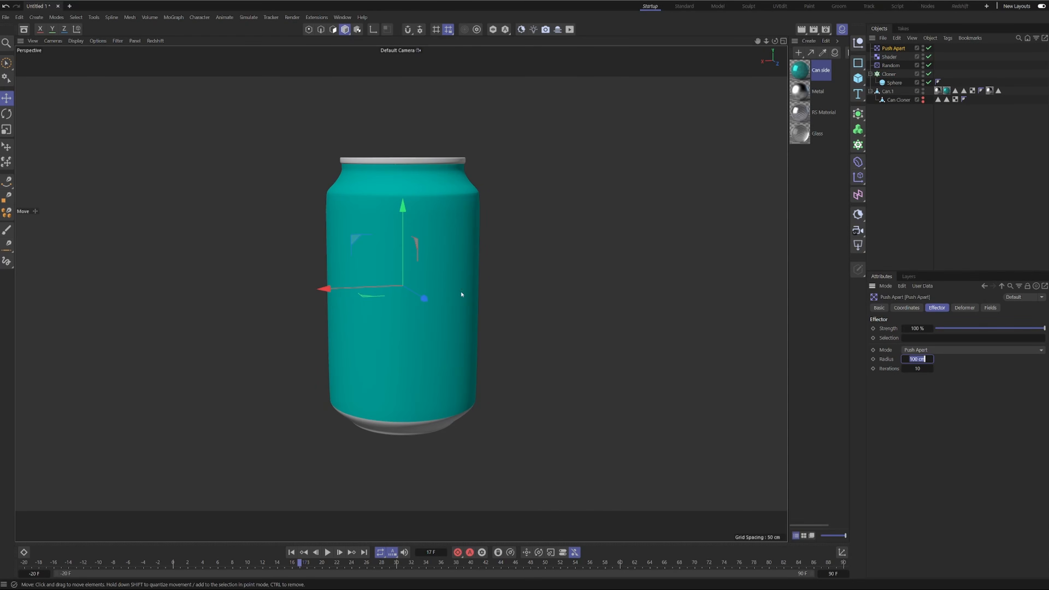
left_click_drag(461, 294, 480, 222, "alt")
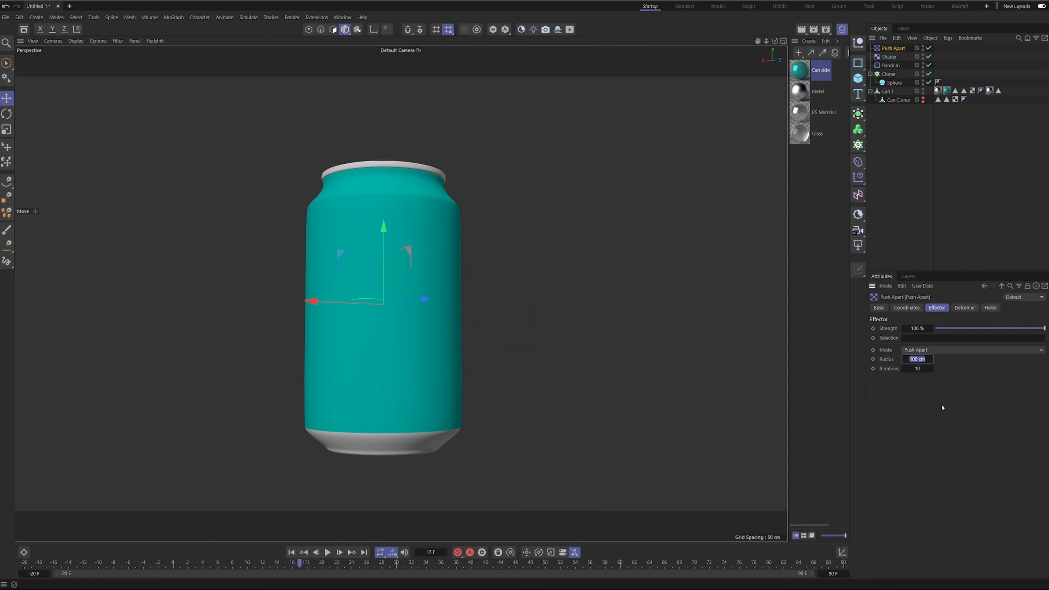
type("1")
key("Return")
Set the Push Apart effector's iterations to 5 and its radius to 0.2 cm.
left_click_drag(411, 248, 432, 268, "alt")
right_click_drag(431, 268, 399, 330, "alt")
left_click_drag(399, 330, 383, 250, "alt")
right_click_drag(384, 249, 440, 223, "alt")
left_click_drag(442, 173, 453, 203, "alt")
right_click_drag(453, 203, 407, 239, "alt")
left_click(894, 49)
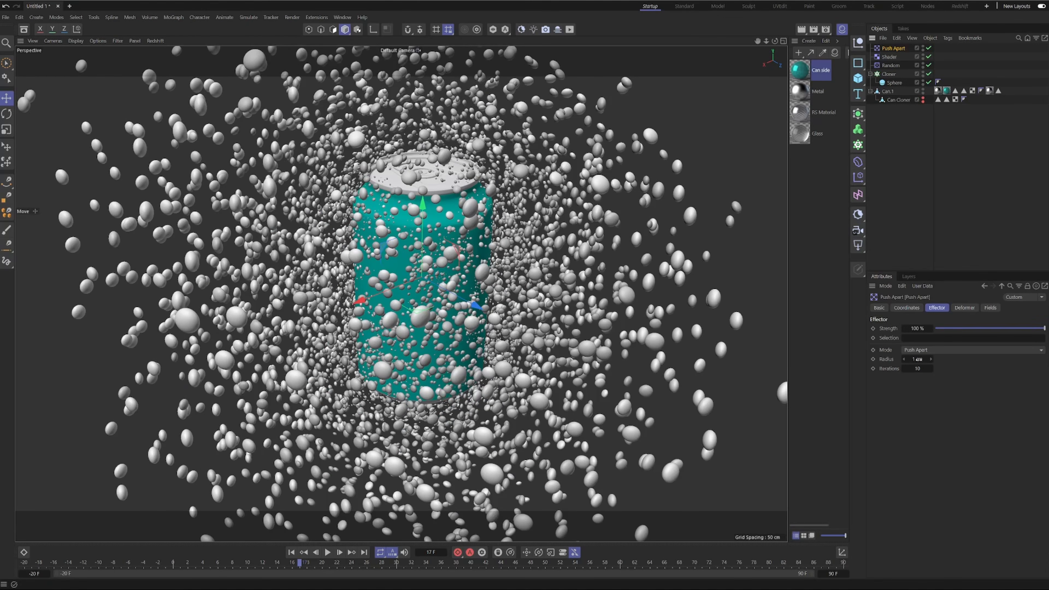
left_click(921, 369)
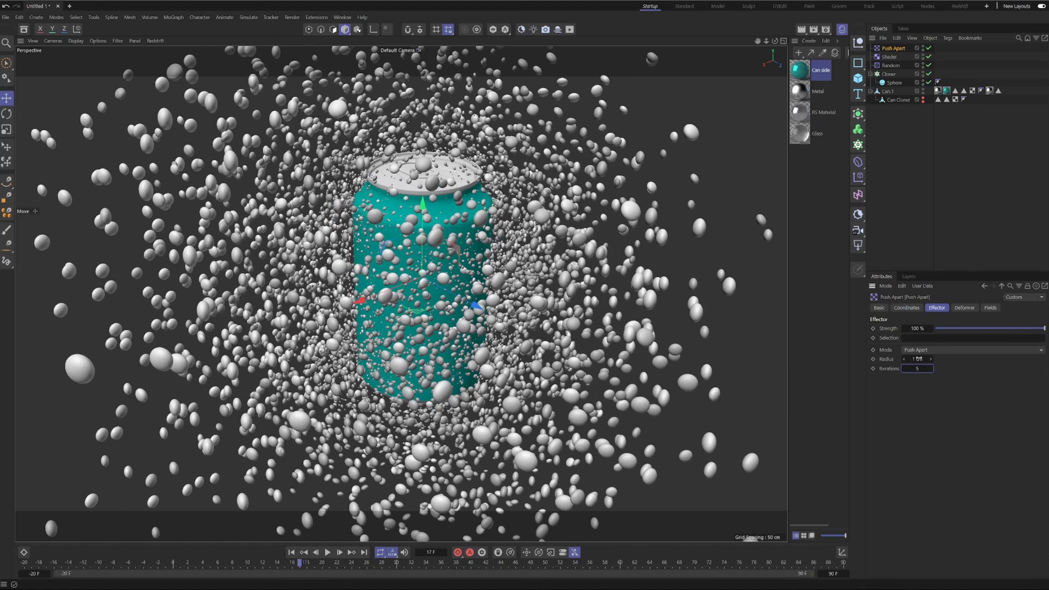
left_click(913, 359)
double_click(918, 359)
type(".")
key("Return")
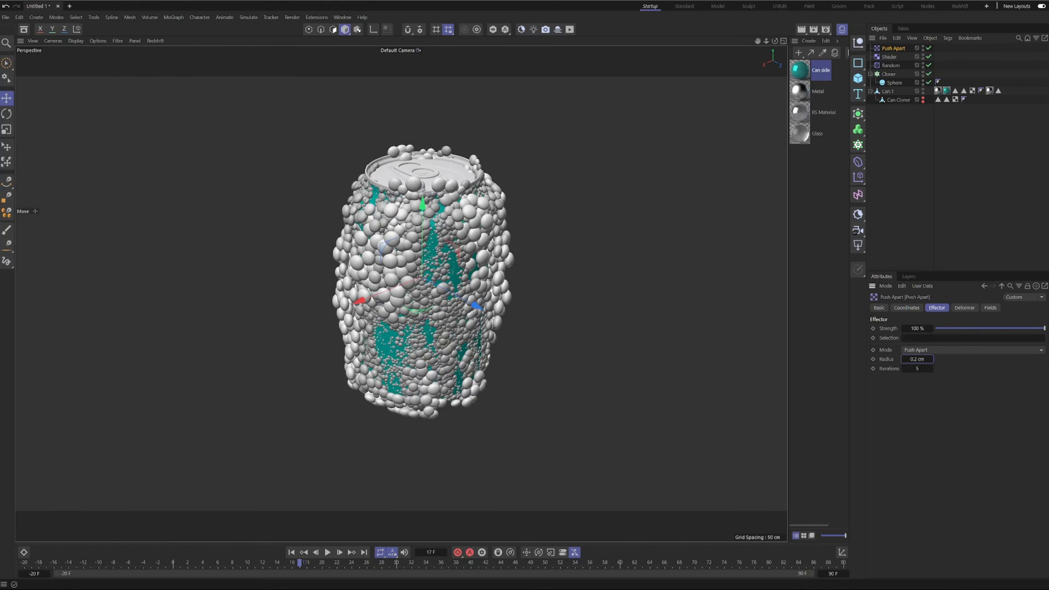
Reduce the cloned sphere's radius to 0.1 cm.
left_click(893, 83)
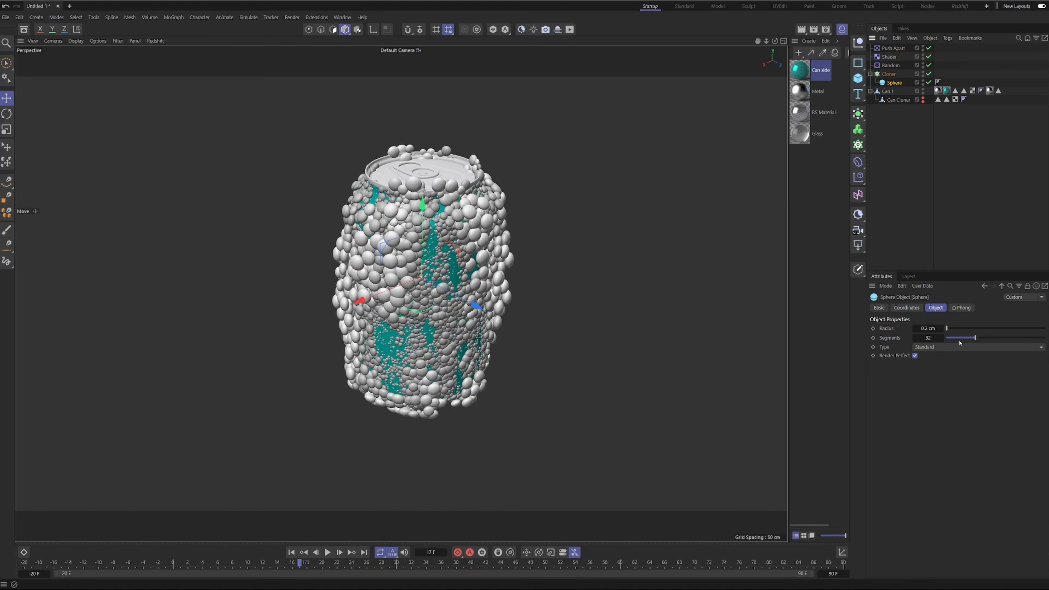
left_click(933, 327)
type(".1")
key("Return")
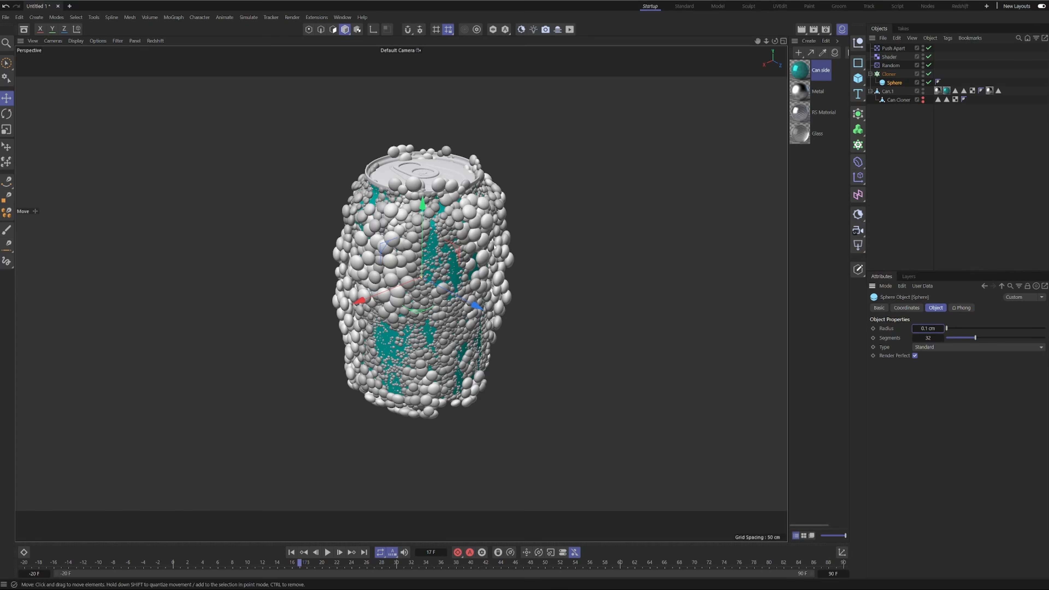
Inspect the spacing and coverage of the smaller droplets from several angles around the can.
scroll(388, 260, "up", 4)
mouse_move(429, 228)
left_mouse_down("alt")
mouse_move(379, 203)
mouse_move(384, 181)
mouse_move(478, 153)
mouse_move(508, 166)
mouse_move(462, 177)
mouse_move(473, 310)
left_mouse_up("alt")
mouse_move(476, 362)
left_mouse_down("alt")
mouse_move(487, 351)
mouse_move(515, 360)
left_mouse_up("alt")
right_click_drag(515, 359, 573, 351, "alt")
mouse_move(536, 289)
left_mouse_down("alt")
mouse_move(574, 285)
mouse_move(459, 213)
left_mouse_up("alt")
right_click_drag(459, 212, 417, 327, "alt")
mouse_move(526, 284)
left_mouse_down("alt")
mouse_move(590, 274)
mouse_move(609, 210)
mouse_move(627, 290)
left_mouse_up("alt")
scroll(627, 290, "up", 2)
Lower the Cloner's clone count to 5000 and check the coverage on the can.
left_click(888, 74)
left_click(909, 461)
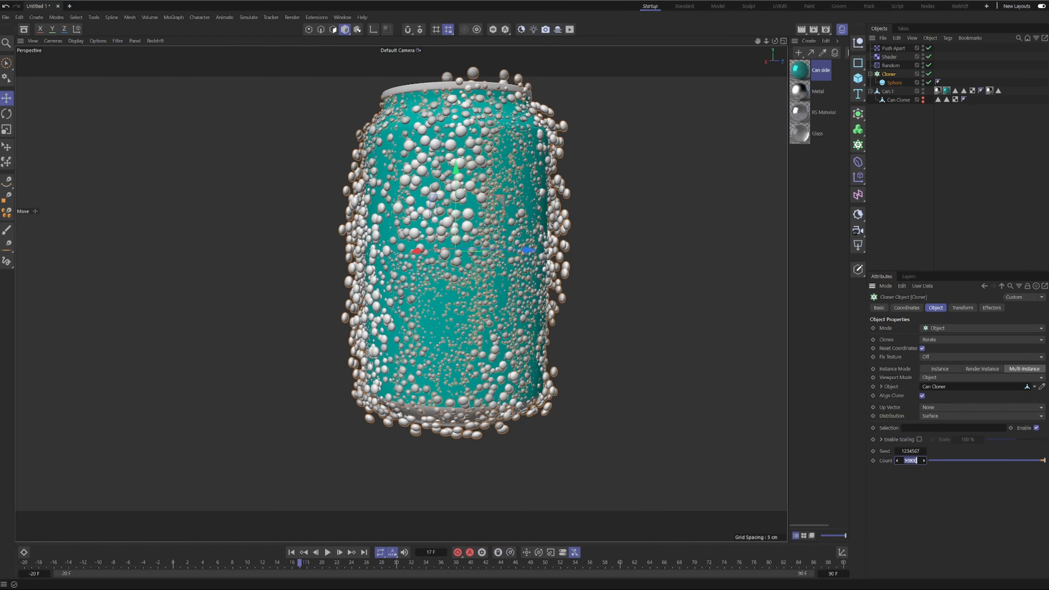
key("BackSpace")
type("5000")
key("Return")
left_click_drag(615, 173, 557, 212, "alt")
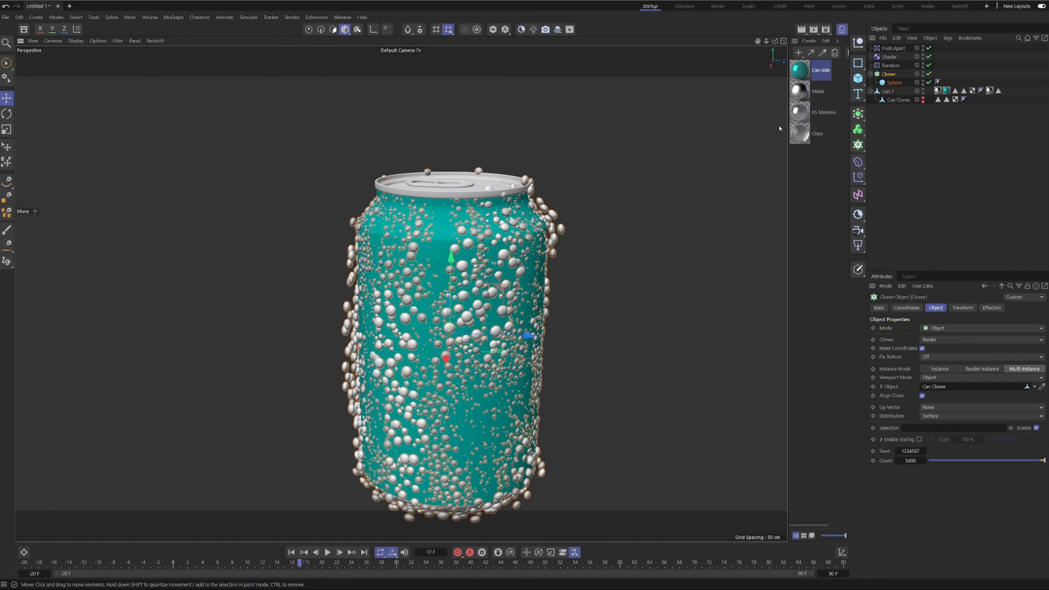
Set the Push Apart effector's radius to 0.1 cm and check the droplets on the can's upper part.
left_click(892, 47)
left_click(917, 359)
type("0.1")
key("Return")
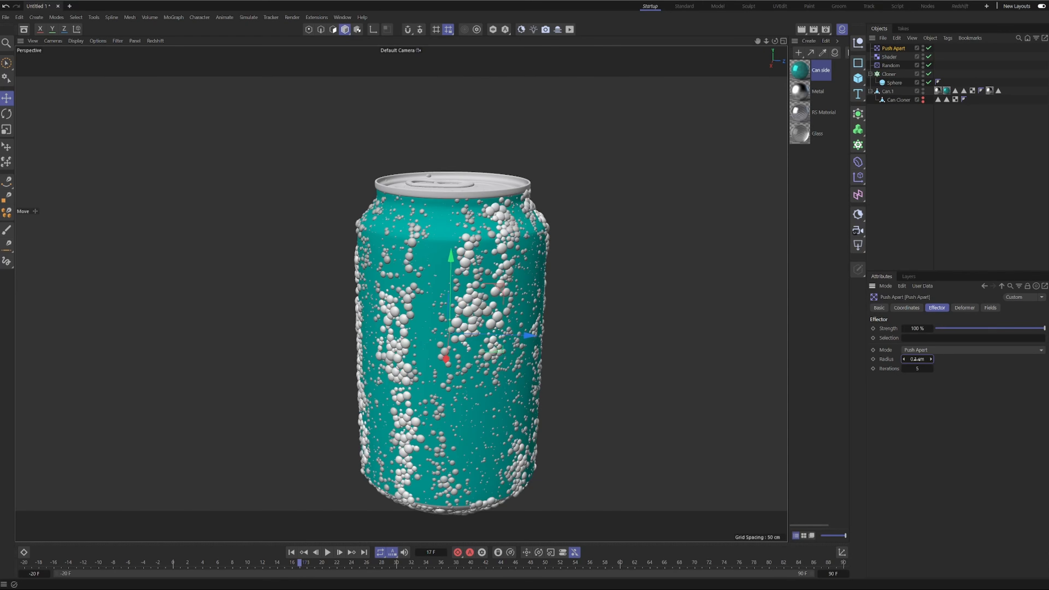
left_click_drag(449, 305, 435, 270, "alt")
scroll(435, 270, "up", 3)
Fine-tune the Push Apart effector's radius, trying 0.12 cm and settling on 0.13 cm.
left_click(917, 358)
left_click(916, 359)
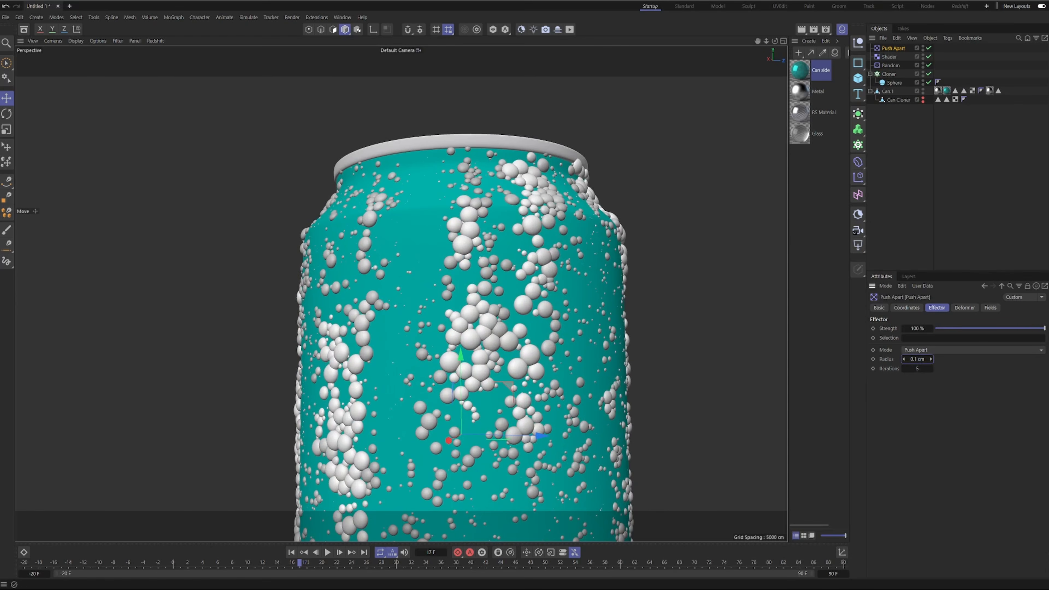
type("2")
key("Return")
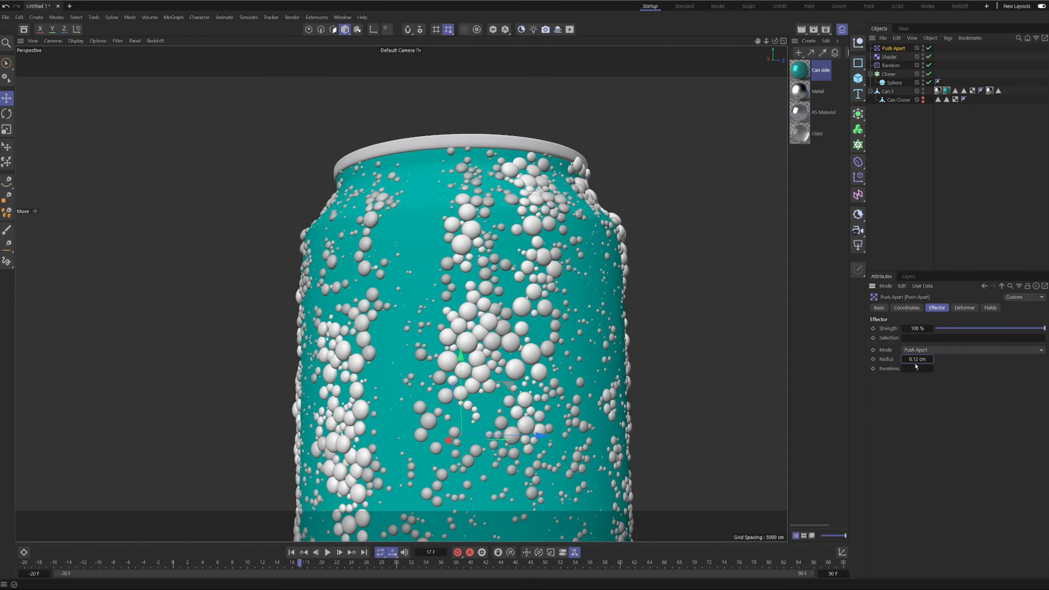
key("BackSpace")
type("3")
key("Return")
Inspect the droplet spacing and overlaps along the sides and bottom of the can.
left_click_drag(538, 337, 510, 214, "alt")
scroll(589, 319, "down", 3)
scroll(509, 214, "down", 2)
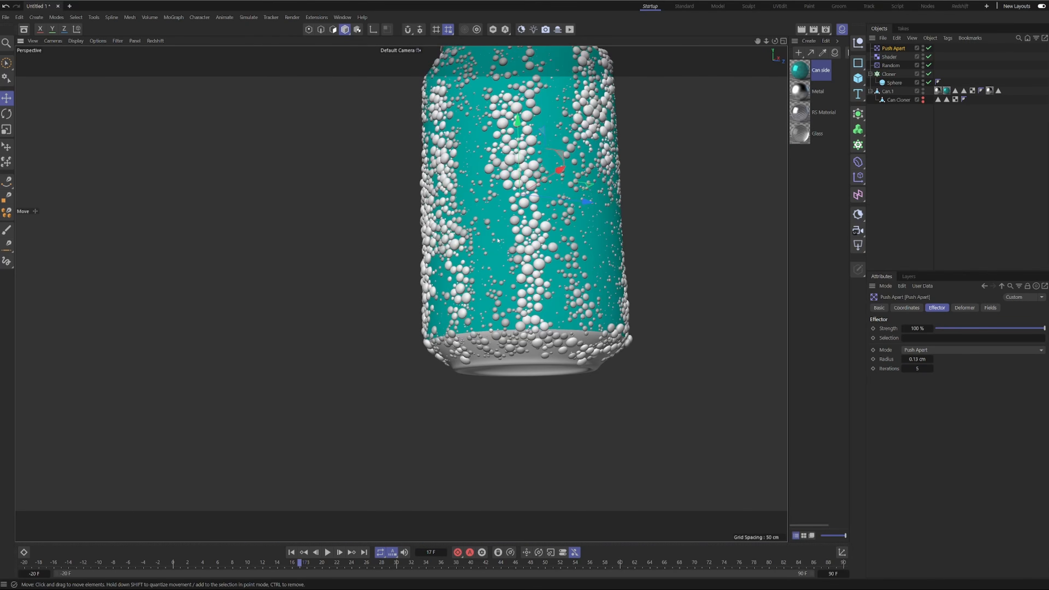
middle_click_drag(510, 215, 500, 307, "alt")
left_click_drag(500, 307, 436, 287, "alt")
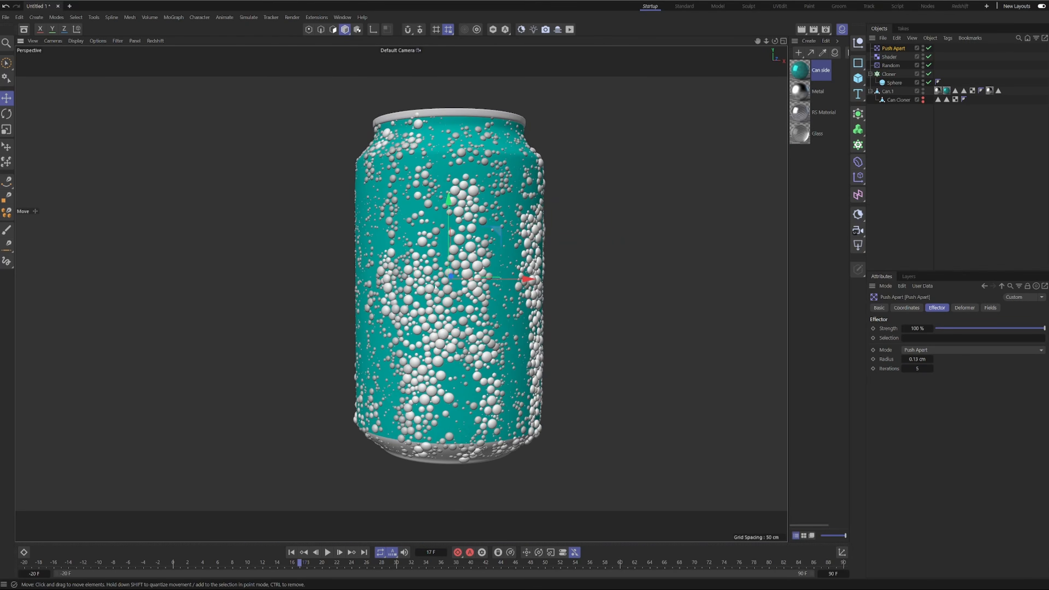
left_click_drag(486, 248, 588, 244, "alt")
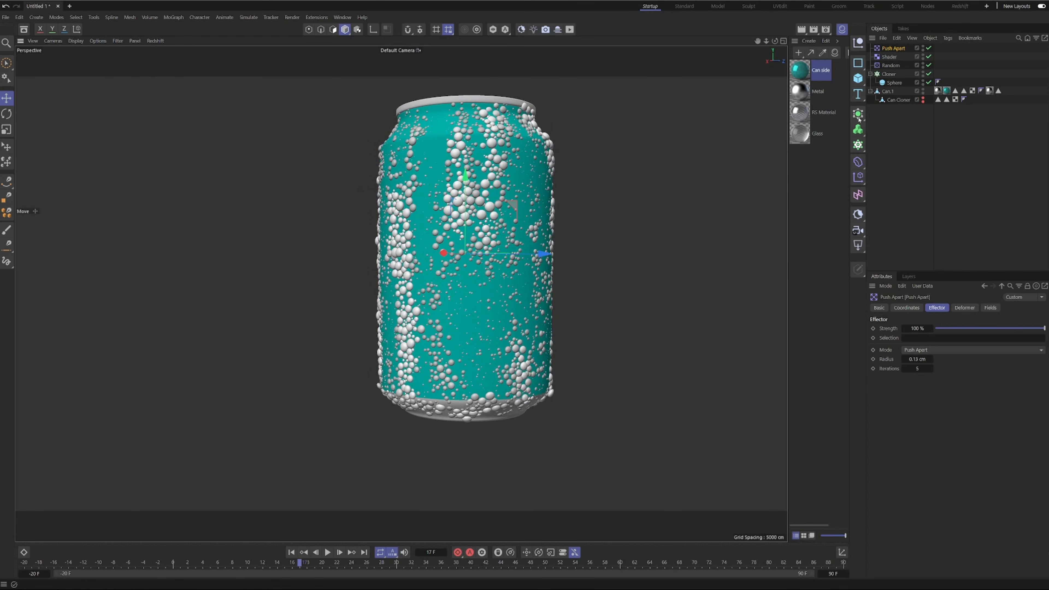
Reduce the cloned sphere's radius to 0.08 cm and check the droplets around the can.
left_click(894, 82)
double_click(927, 329)
left_click(928, 329)
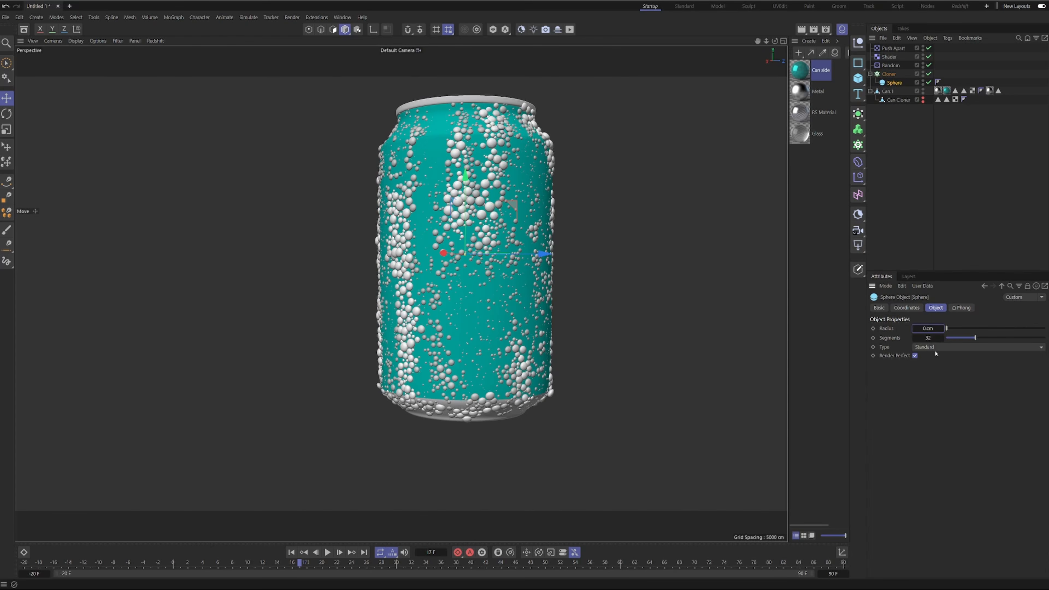
type("08")
key("Return")
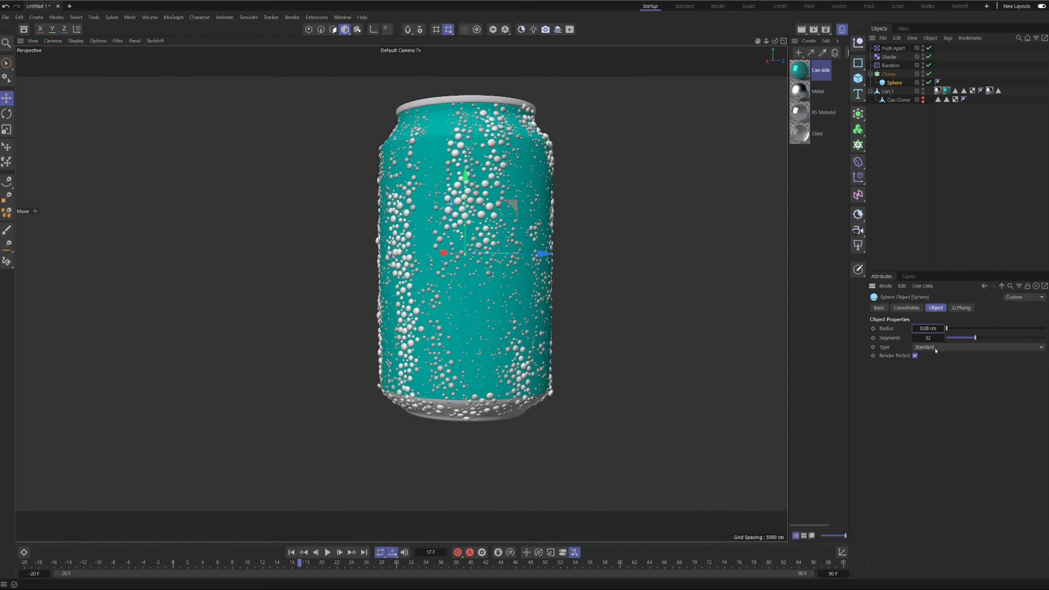
scroll(469, 218, "up", 3)
mouse_move(468, 218)
left_mouse_down("alt")
mouse_move(510, 217)
mouse_move(481, 217)
left_mouse_up("alt")
scroll(480, 217, "down", 5)
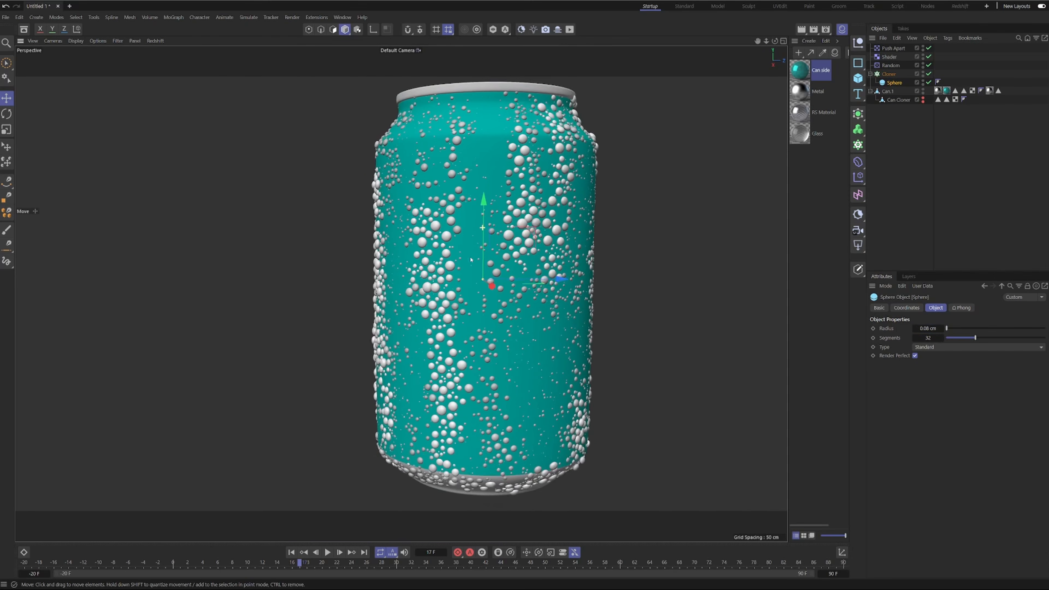
mouse_move(519, 291)
left_mouse_down("alt")
mouse_move(373, 273)
mouse_move(426, 223)
mouse_move(440, 292)
mouse_move(488, 264)
mouse_move(517, 293)
left_mouse_up("alt")
middle_click_drag(517, 293, 487, 350, "alt")
scroll(487, 349, "down", 1)
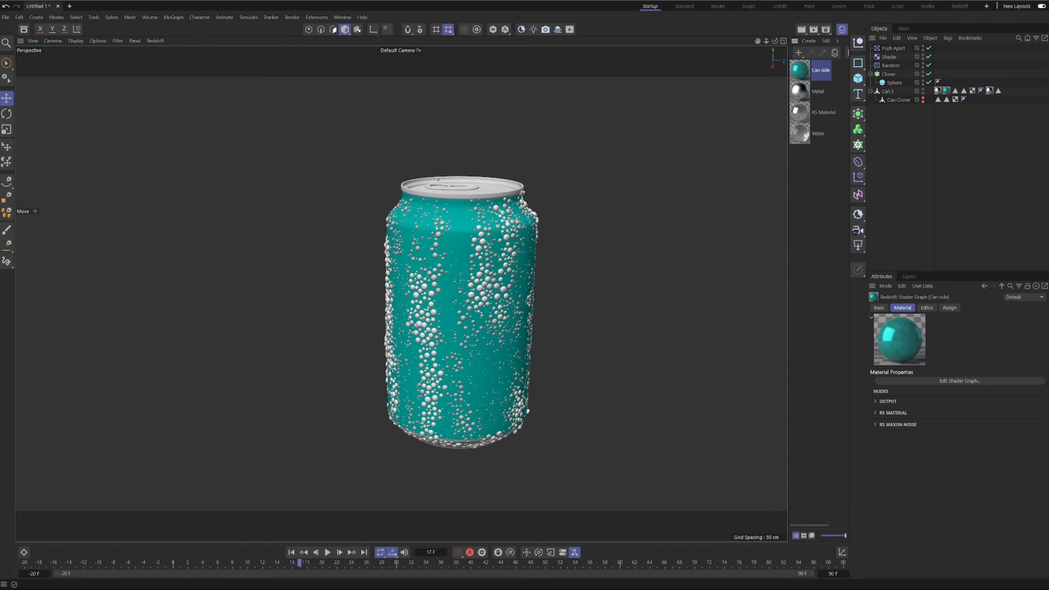
Apply the Water material to the cloned sphere and check the transparent droplets on the can.
left_click_drag(802, 135, 894, 83)
left_click(906, 122)
scroll(430, 272, "up", 8)
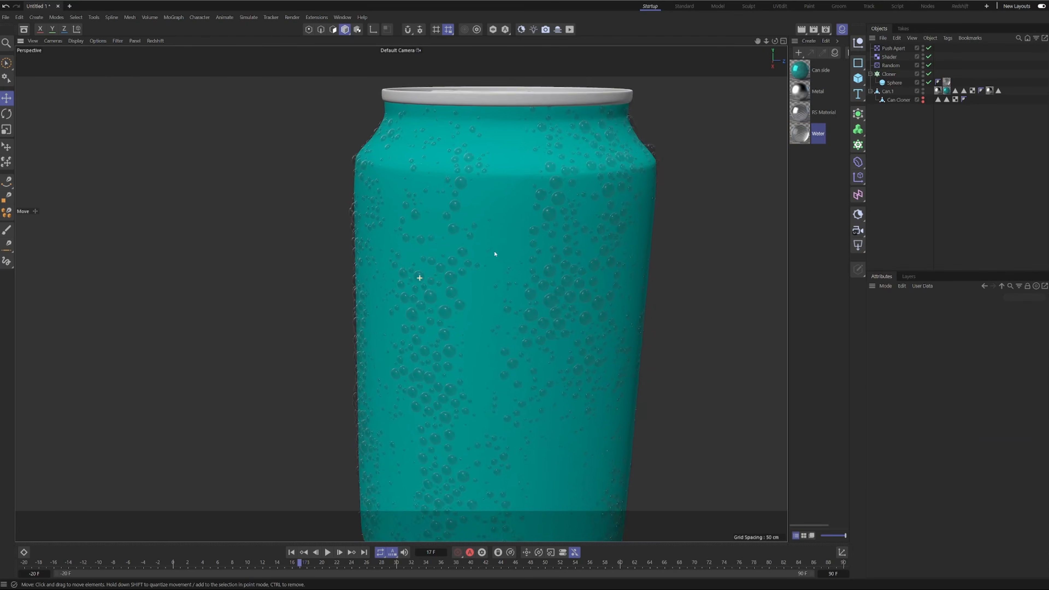
scroll(493, 261, "down", 8)
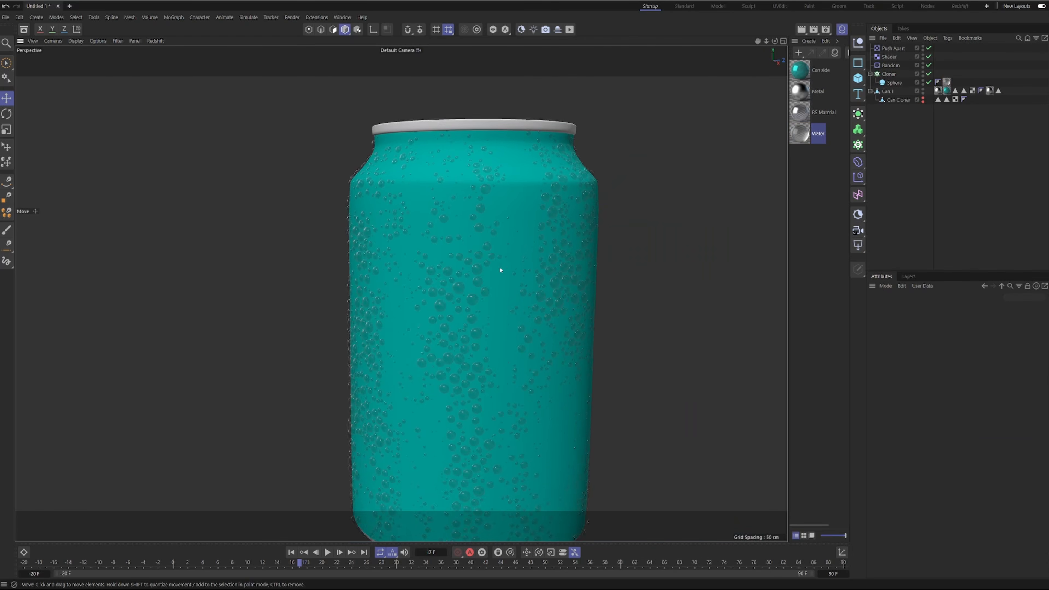
left_click_drag(526, 228, 493, 226, "alt")
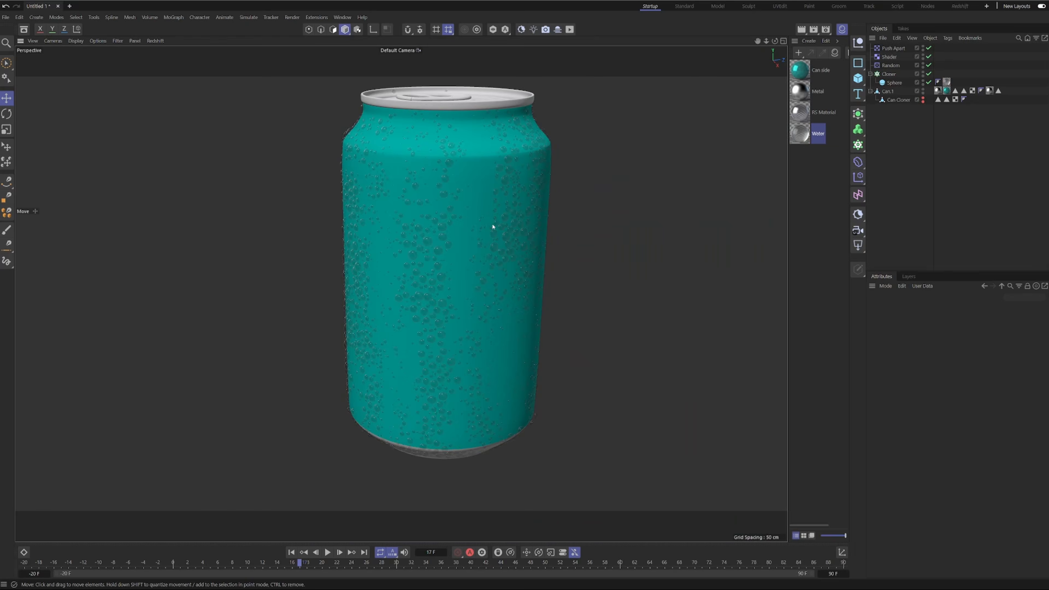
Group the Cloner with its Random, Shader and Push Apart effectors in a null and rename it Static Droplets.
left_click(870, 74)
left_click(884, 74)
left_click(894, 48, "shift")
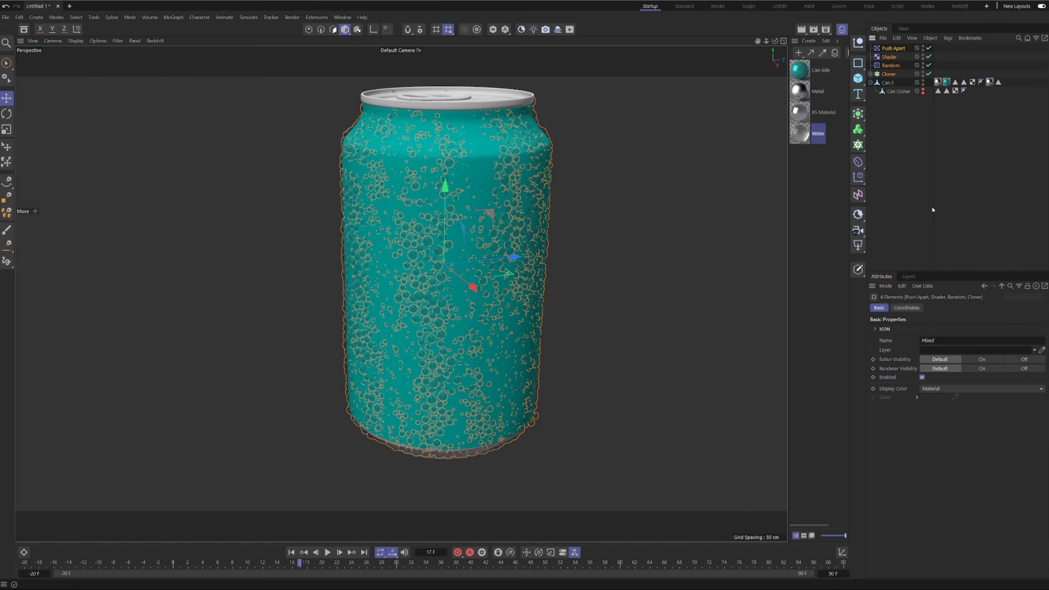
key("alt+g")
double_click(886, 48)
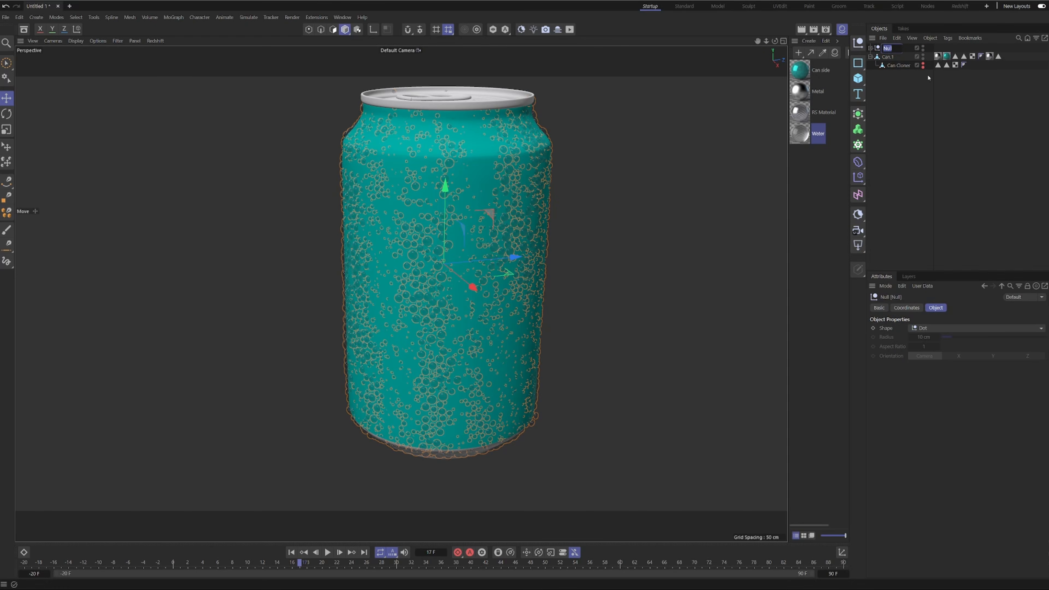
type("St")
type("atic Dro")
type("plets")
key("Return")
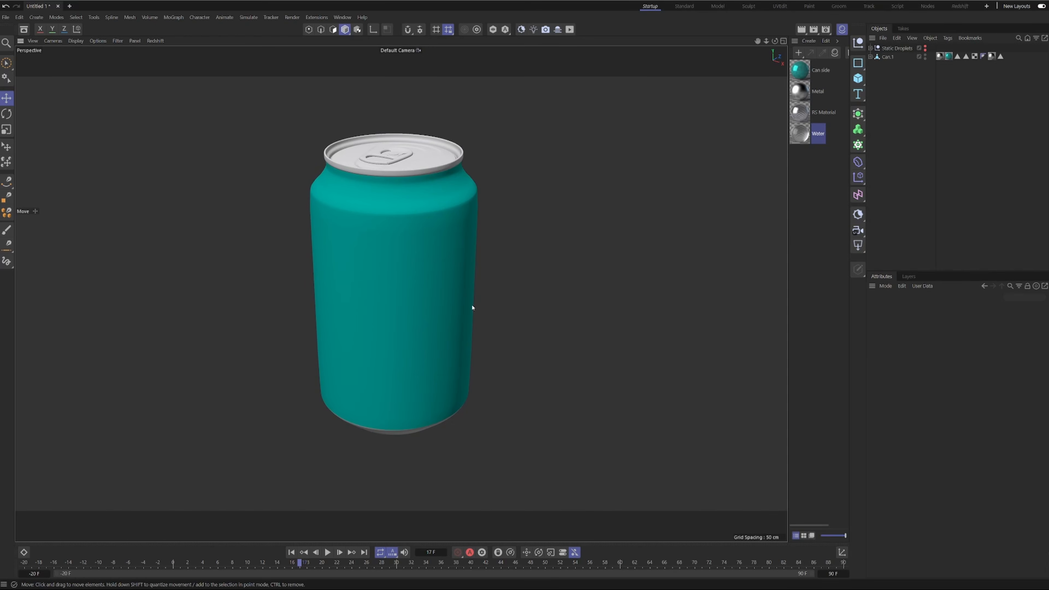
Add a Matrix object and set its transform scale to 0.01 on X, Y and Z.
left_click(857, 144)
left_click(890, 173)
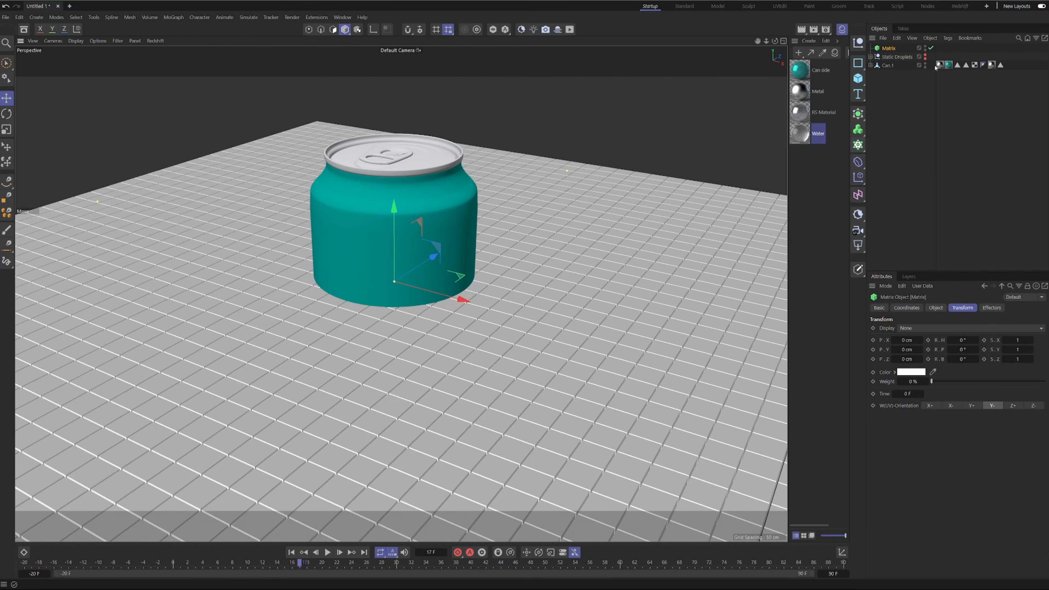
left_click(1021, 348)
left_click(1016, 340)
type("0,01")
key("Return")
key("Tab")
type("0,01")
key("Tab")
type("0,01")
key("Return")
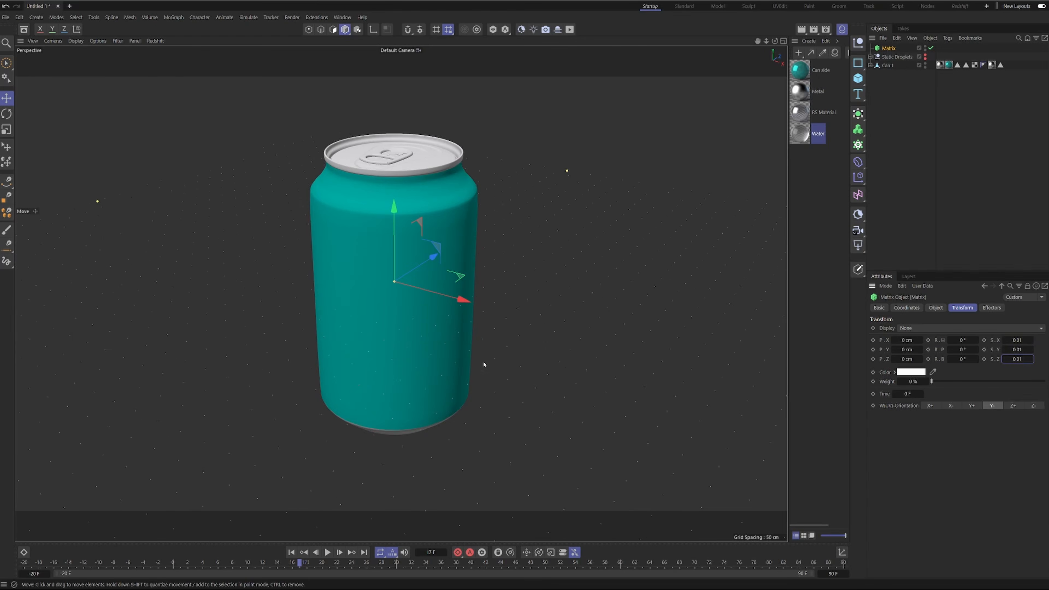
Set the Matrix mode to Object and distribute its points over the Can Cloner mesh.
left_click_drag(484, 365, 451, 314, "alt")
left_click(935, 307)
left_click(920, 327)
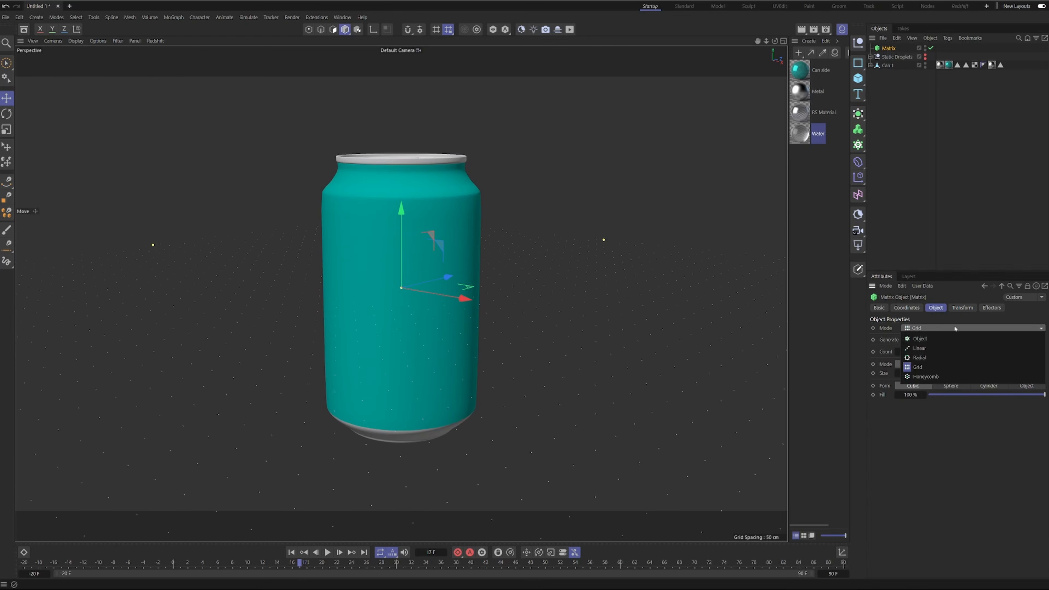
left_click(920, 339)
left_click(869, 65)
Duplicate the Can Cloner mesh under the can and delete the extra Matrix copy made with it.
left_click_drag(888, 76, 903, 80, "ctrl")
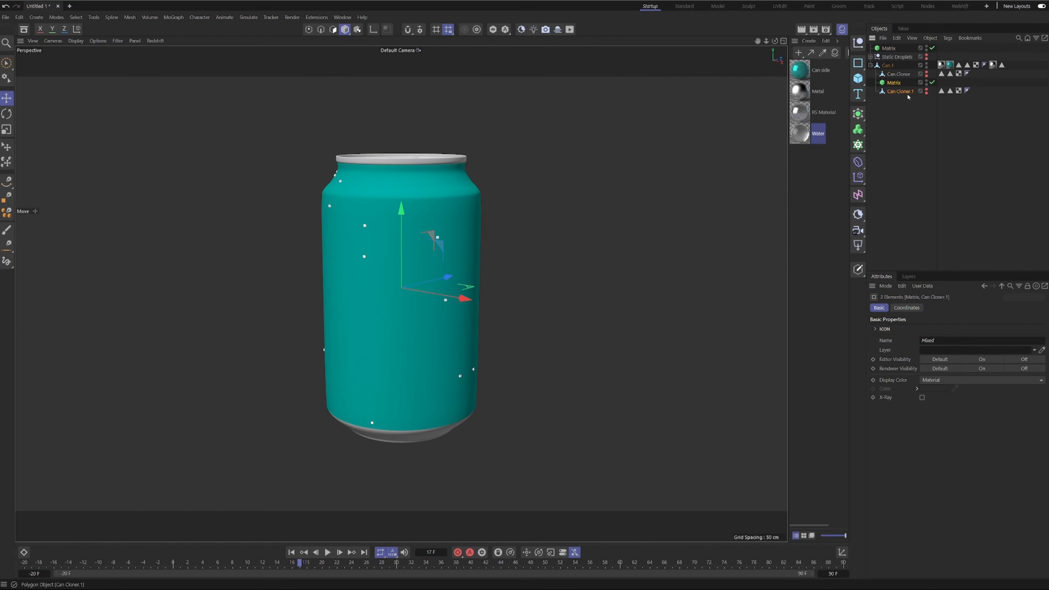
left_click(894, 83)
key("Delete")
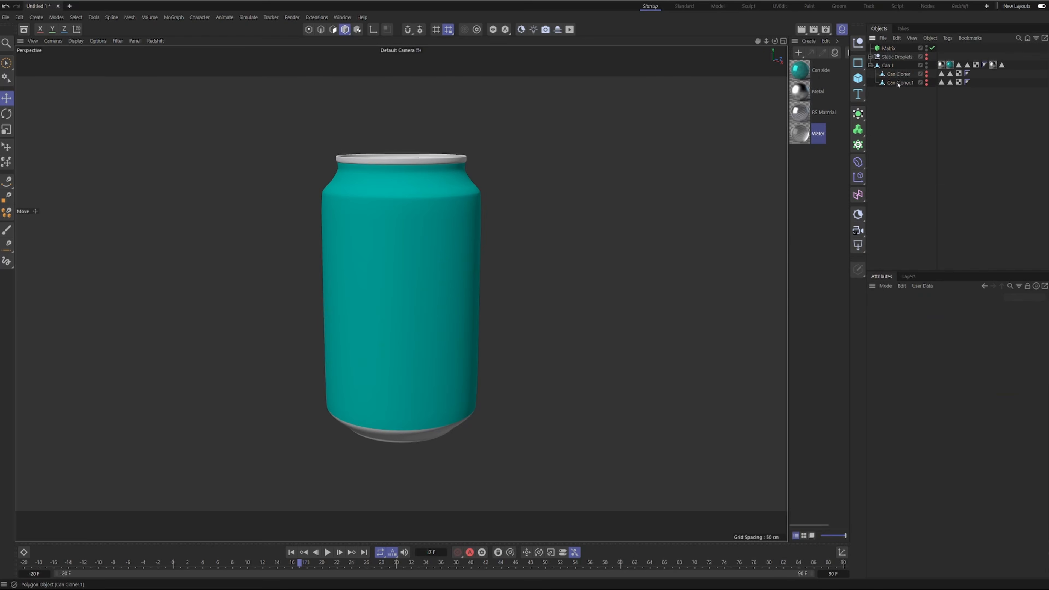
Make the duplicated can mesh visible, isolate it in the viewport and switch to polygon editing.
left_click(897, 82)
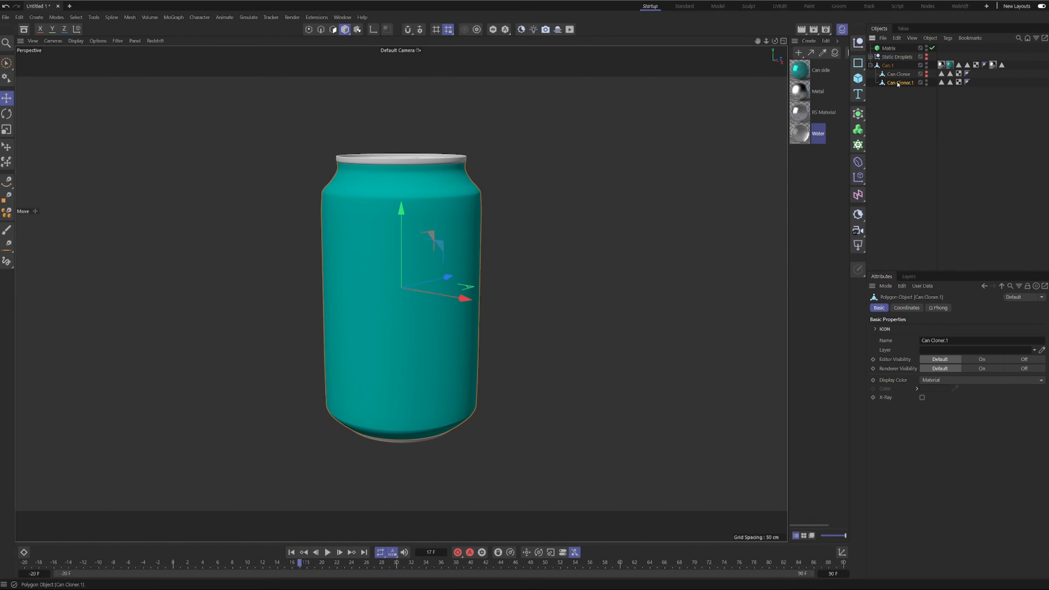
left_click(493, 30)
left_click_drag(378, 168, 403, 170, "alt")
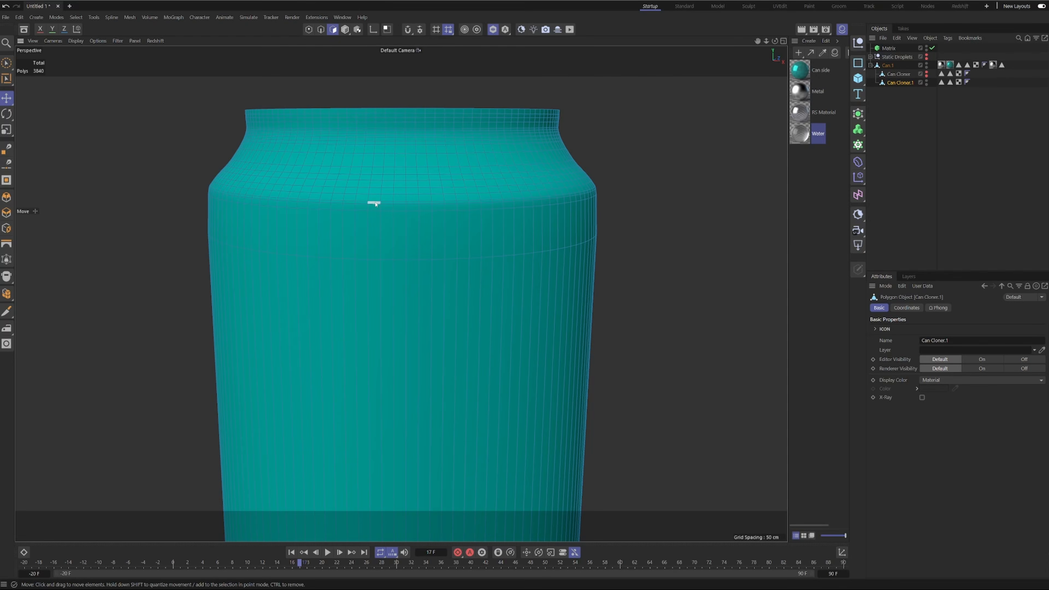
Delete the narrow horizontal polygon loop just below the can's shoulder using Loop Selection.
key("u")
key("l")
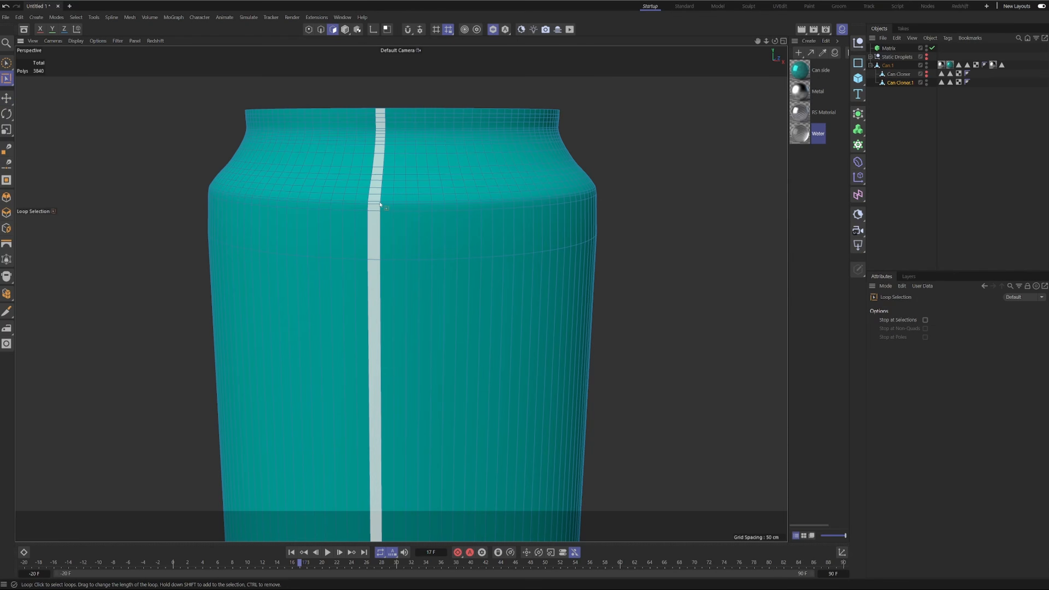
left_click(380, 206)
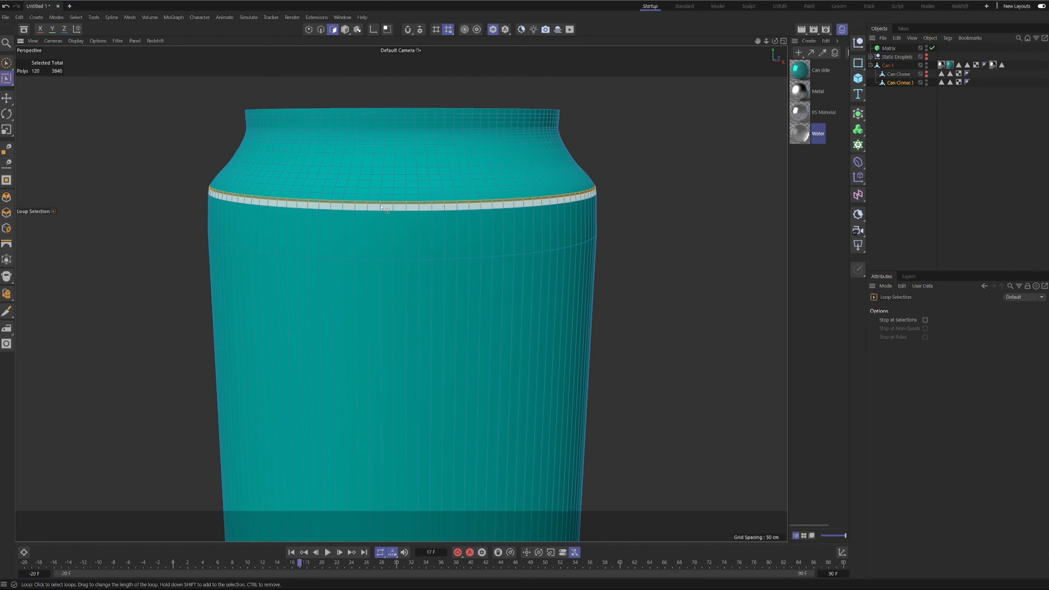
key("Delete")
Delete the wide horizontal polygon loop near the can's base to separate the bottom section.
middle_click_drag(370, 391, 402, 58, "alt")
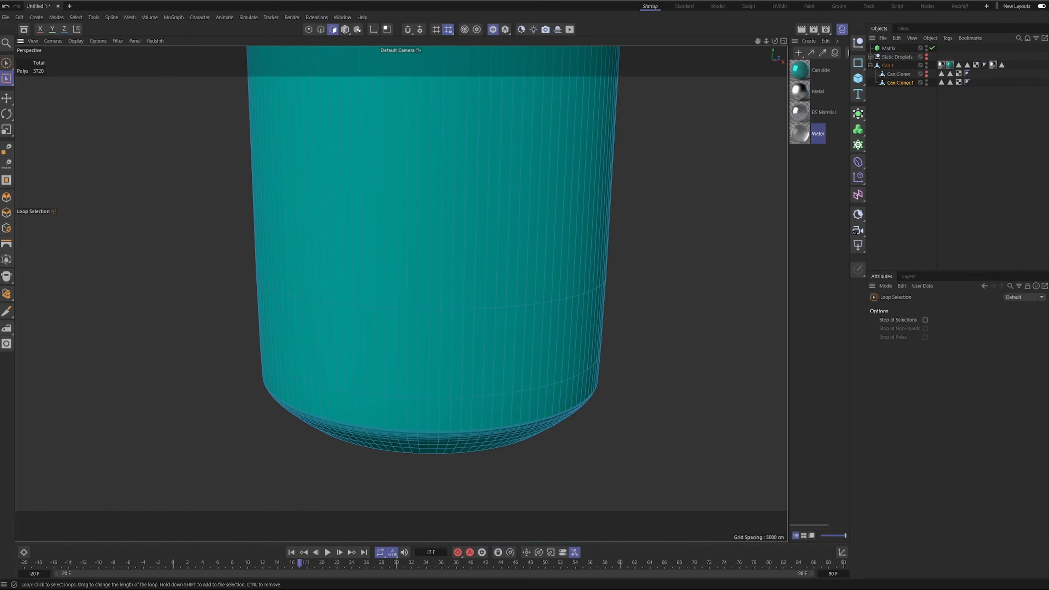
left_click_drag(403, 57, 405, 19, "alt")
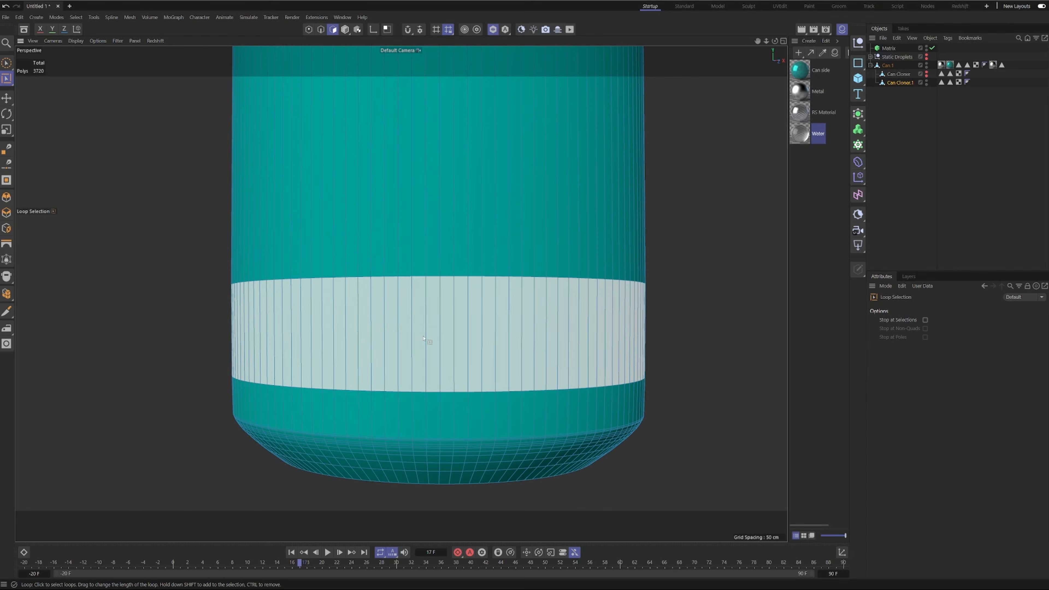
left_click(384, 372)
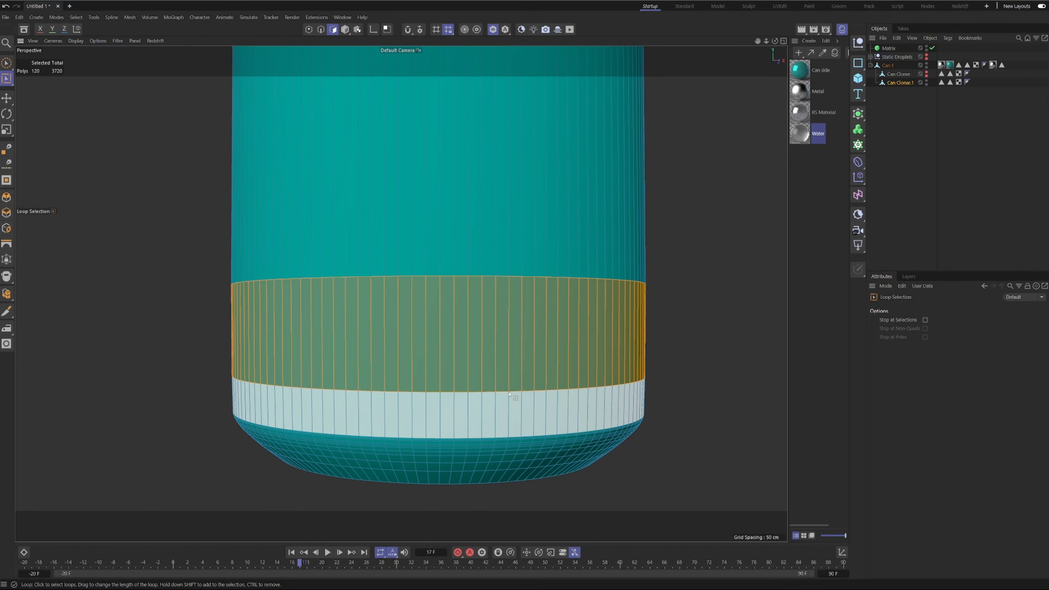
key("Delete")
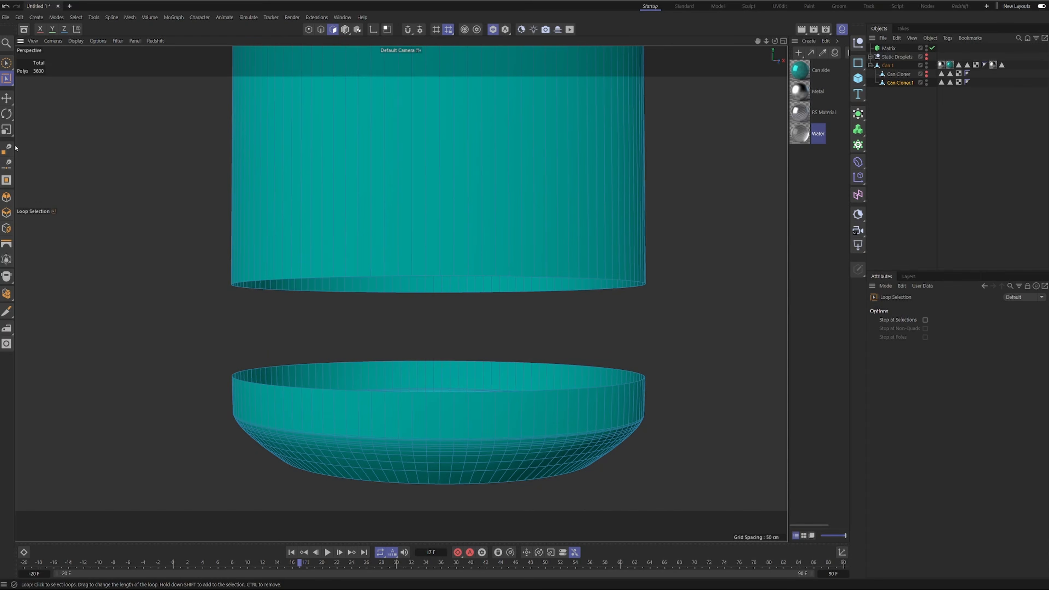
Select the separated bottom section of the can with Fill Selection and delete it.
key("u")
key("f")
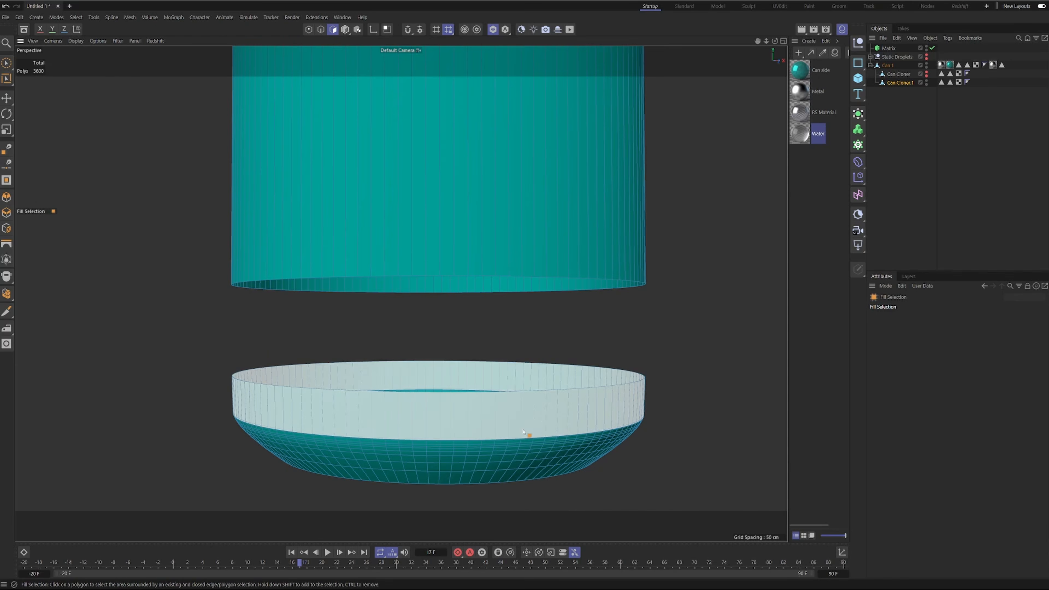
left_click(514, 428)
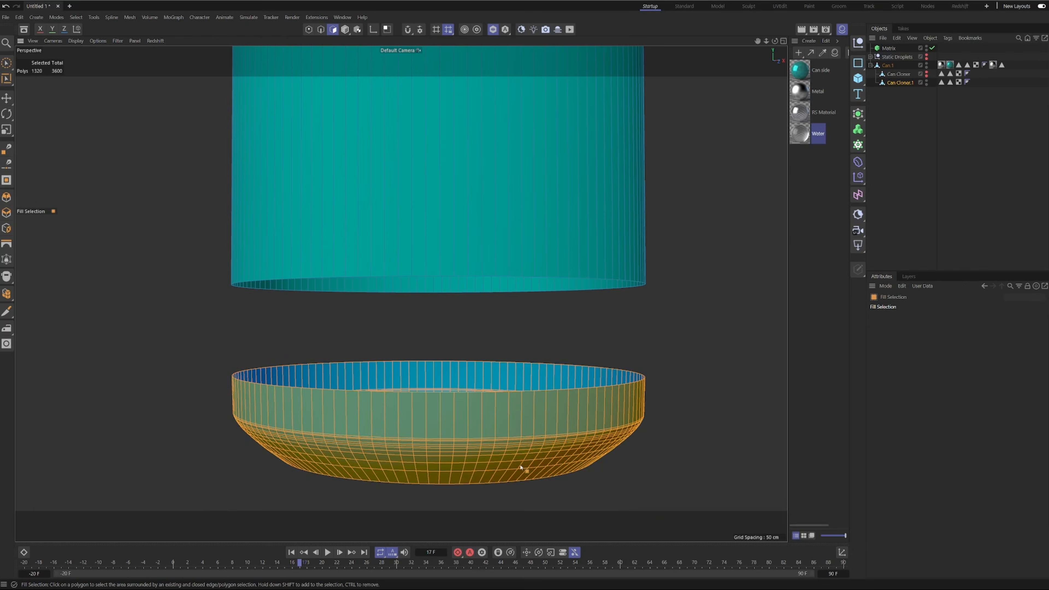
key("Delete")
Delete the separated neck and shoulder section, leaving only the can's side wall, and return to model mode.
middle_click_drag(520, 135, 508, 508, "alt")
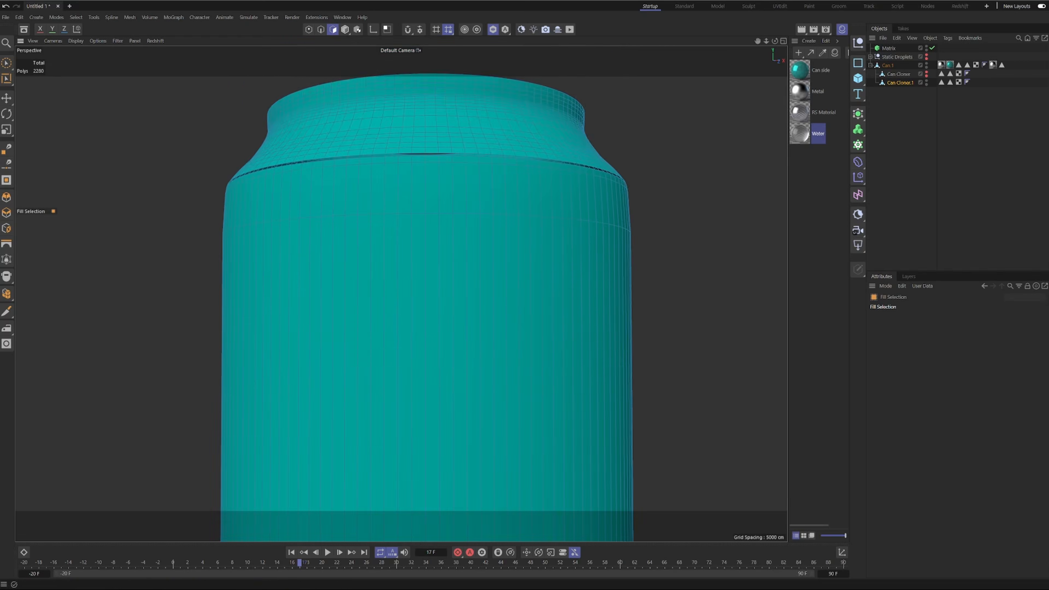
left_click(481, 132)
key("Delete")
scroll(491, 186, "down", 5)
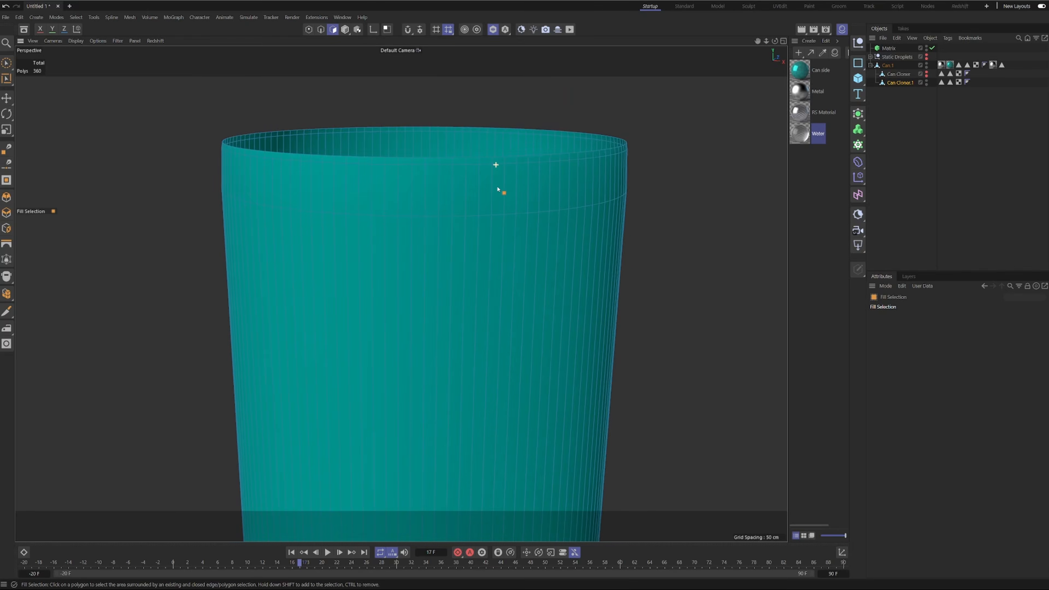
right_click_drag(482, 257, 465, 264, "alt")
left_click_drag(516, 241, 411, 212, "alt")
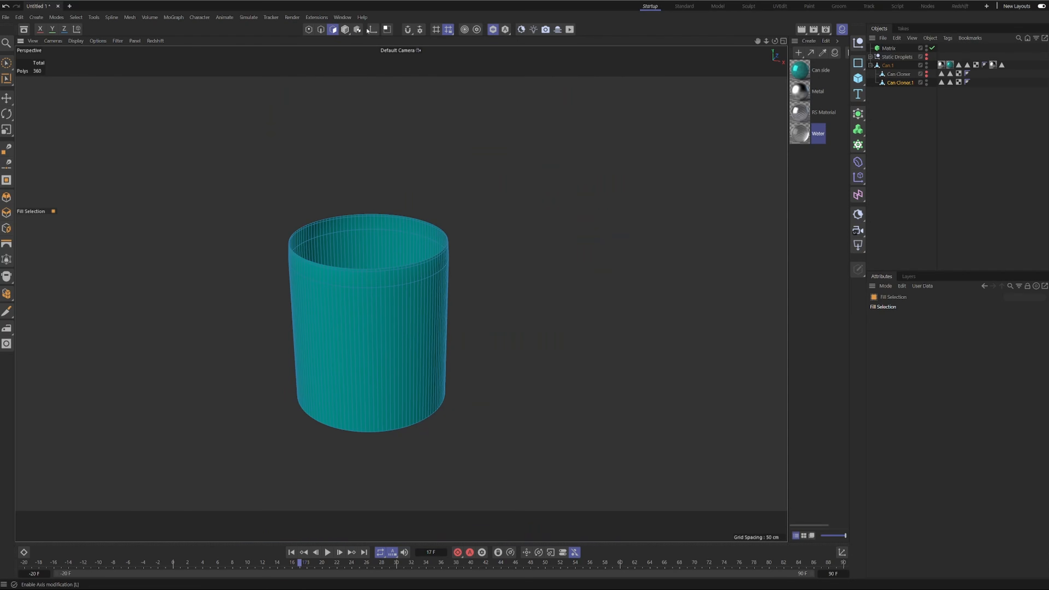
left_click(345, 30)
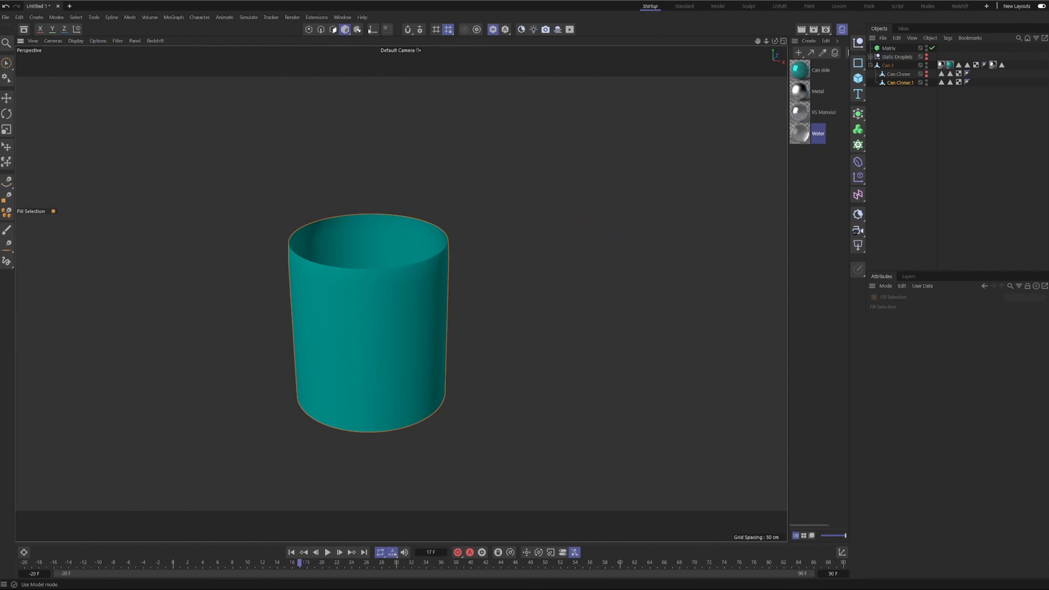
Show the full scene again and rename the trimmed side-wall mesh as Can Matrix.
left_click(493, 30)
left_click_drag(419, 308, 417, 282, "alt")
left_click(887, 48)
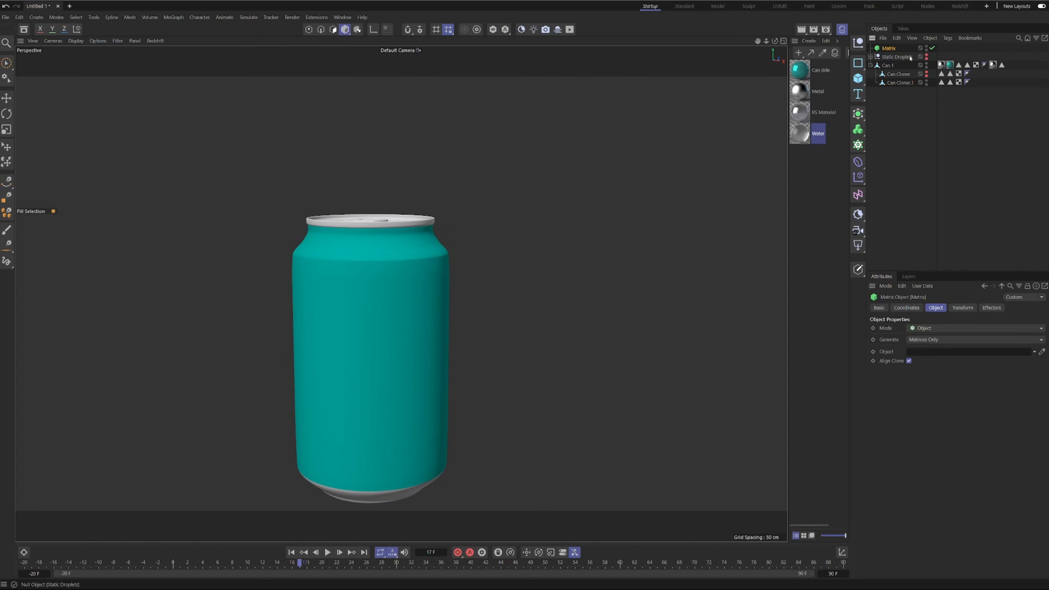
double_click(900, 83)
left_click_drag(897, 83, 1017, 102)
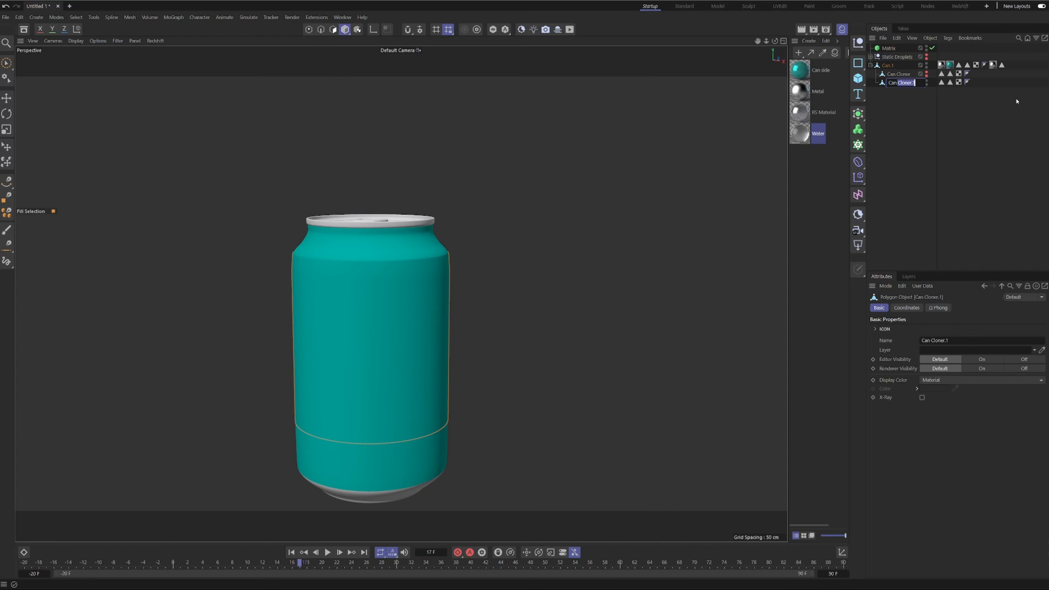
key("BackSpace")
key("Return")
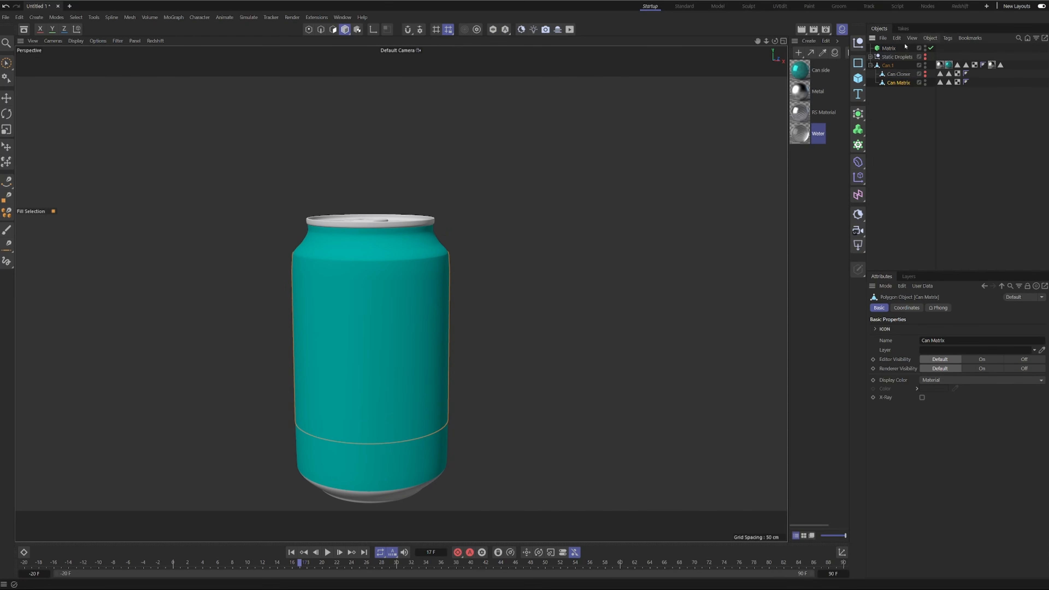
Assign Can Matrix as the Matrix object's distribution object and hide the Can Matrix mesh.
left_click(887, 48)
left_click_drag(898, 84, 931, 354)
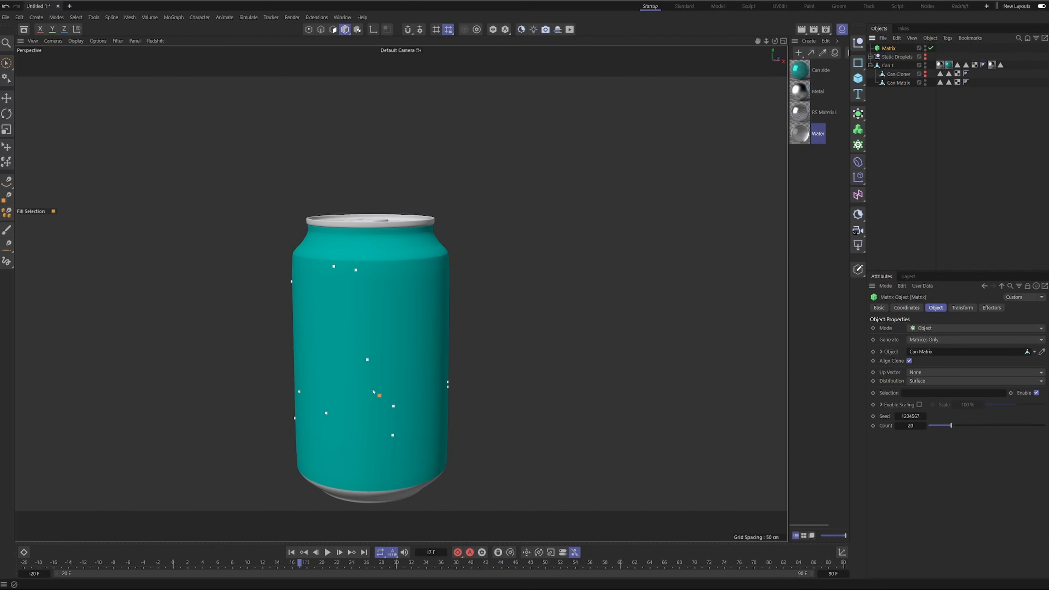
left_click_drag(372, 391, 376, 363, "alt")
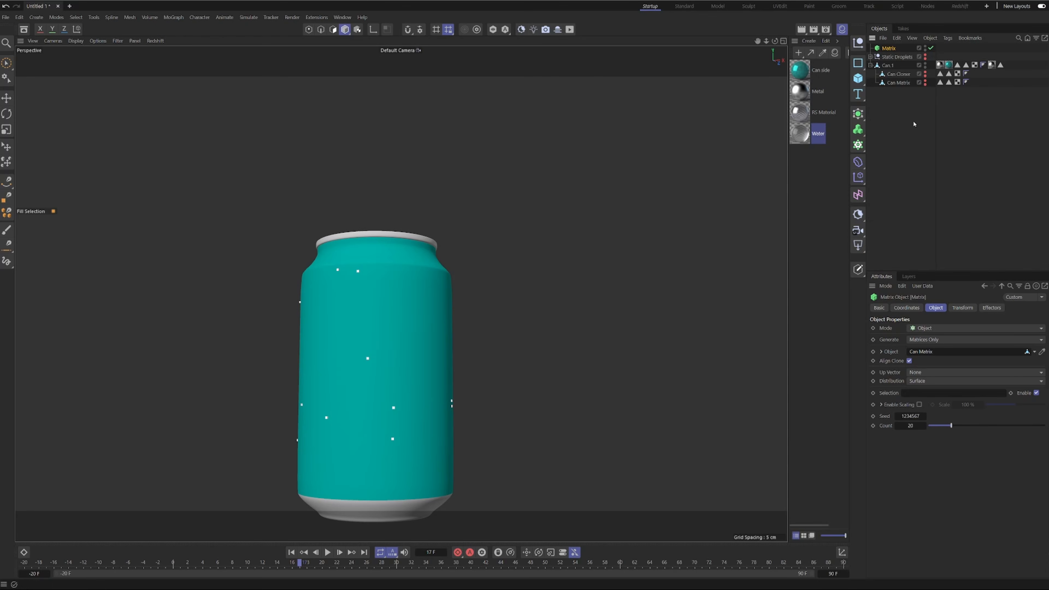
Collapse the Can 1 hierarchy and move the Matrix below it in the object list.
left_click(870, 66)
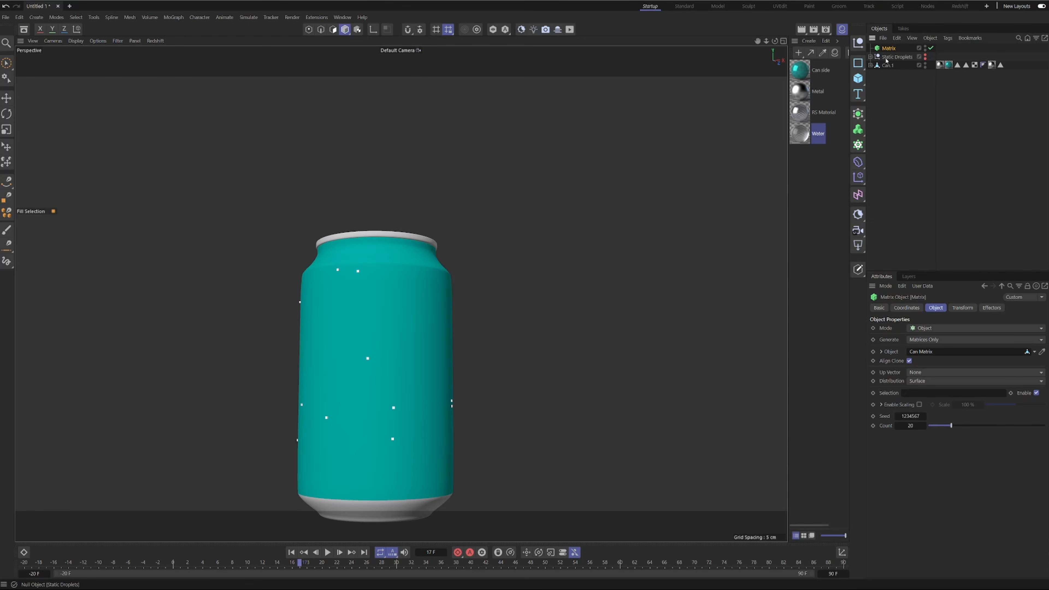
left_click_drag(887, 48, 888, 70)
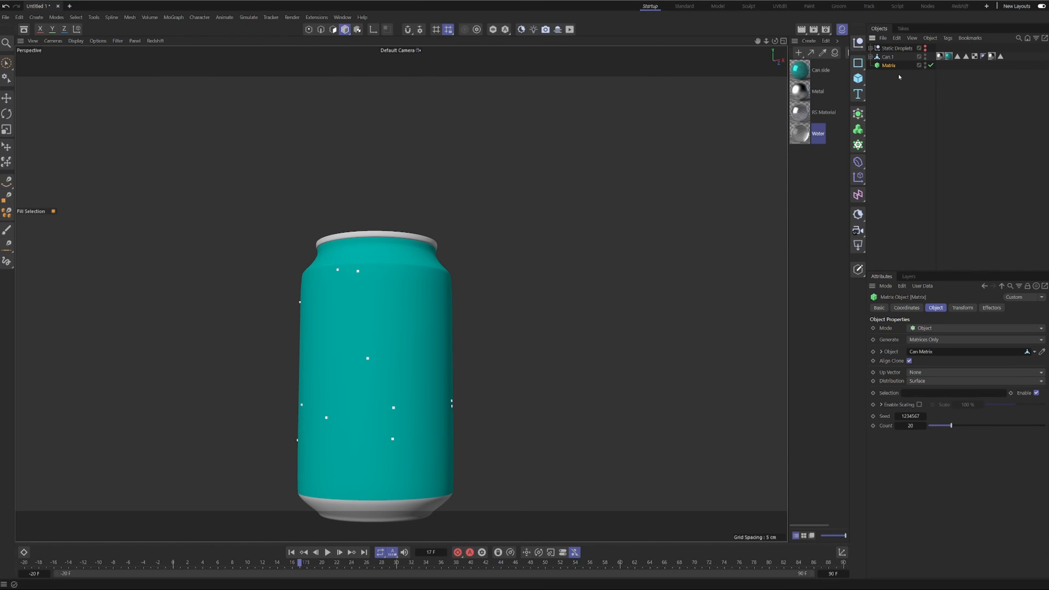
left_click_drag(336, 285, 338, 312, "alt")
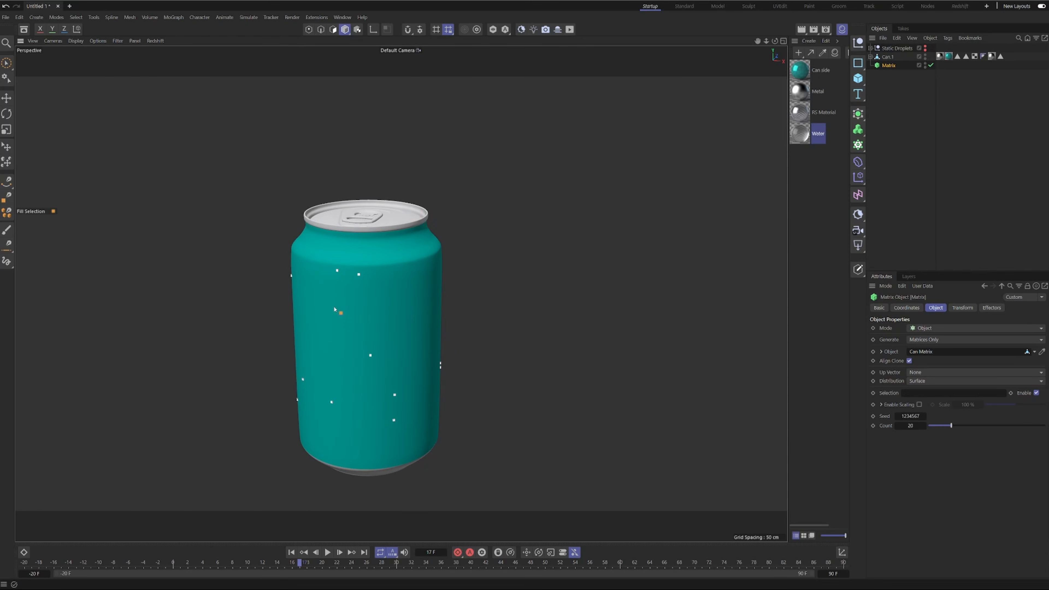
Add a Tracer linked to the Matrix and set its Limit to From End.
left_click(11, 99)
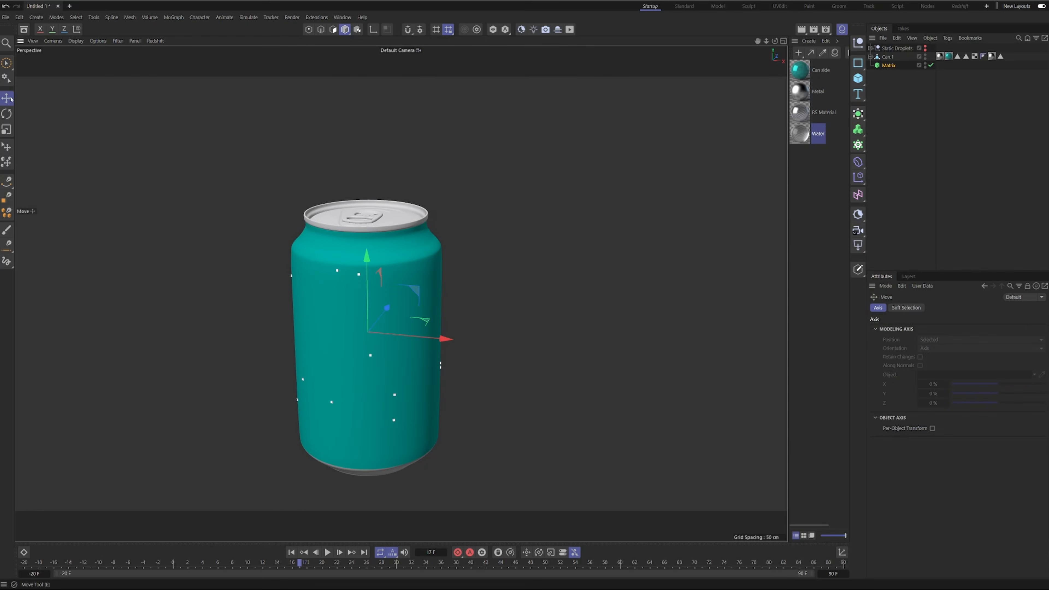
left_click(857, 144)
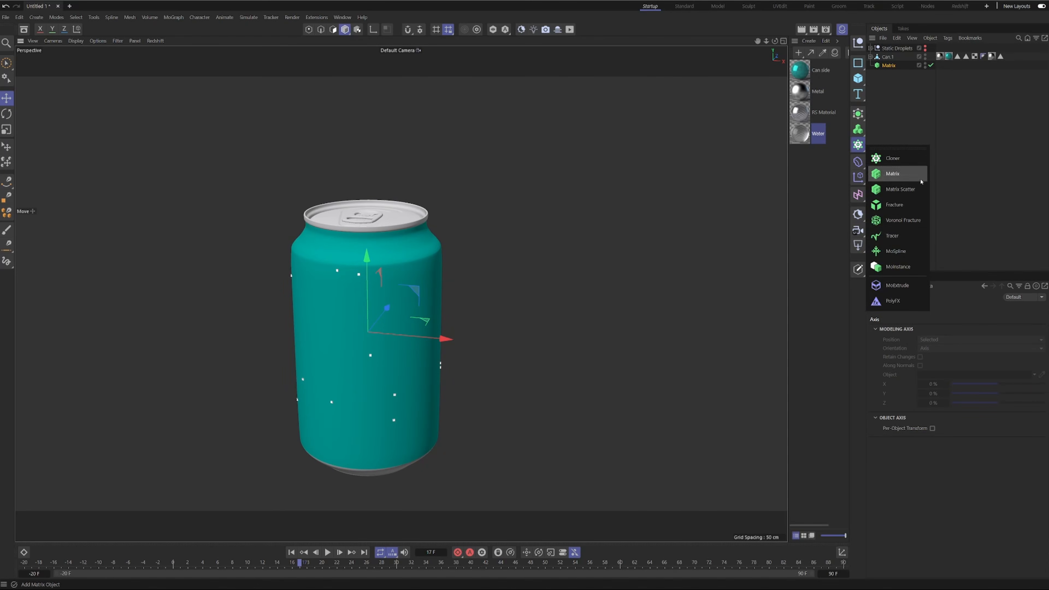
left_click(891, 236)
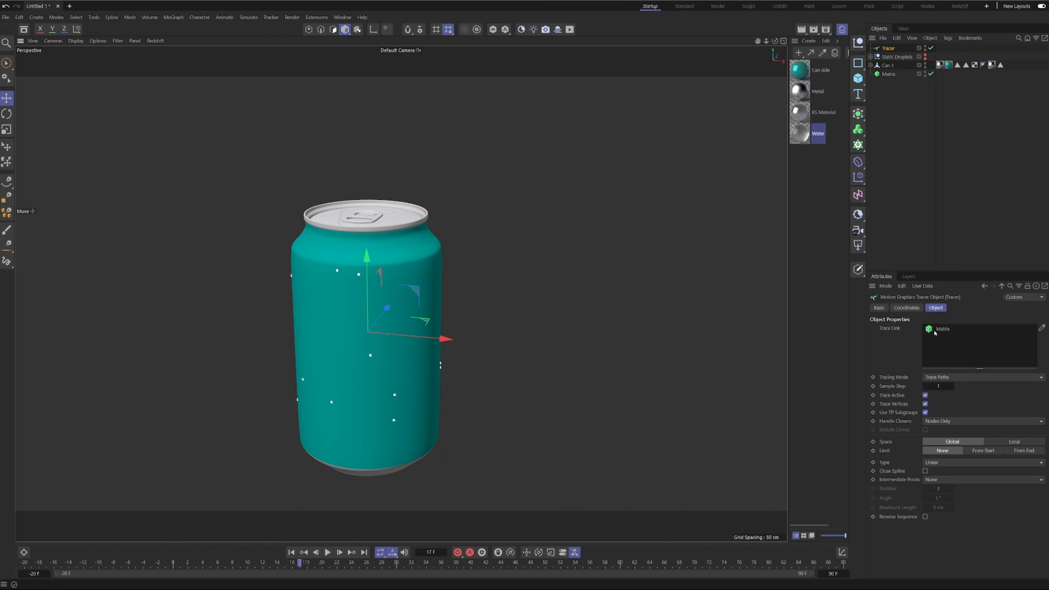
left_click(1025, 450)
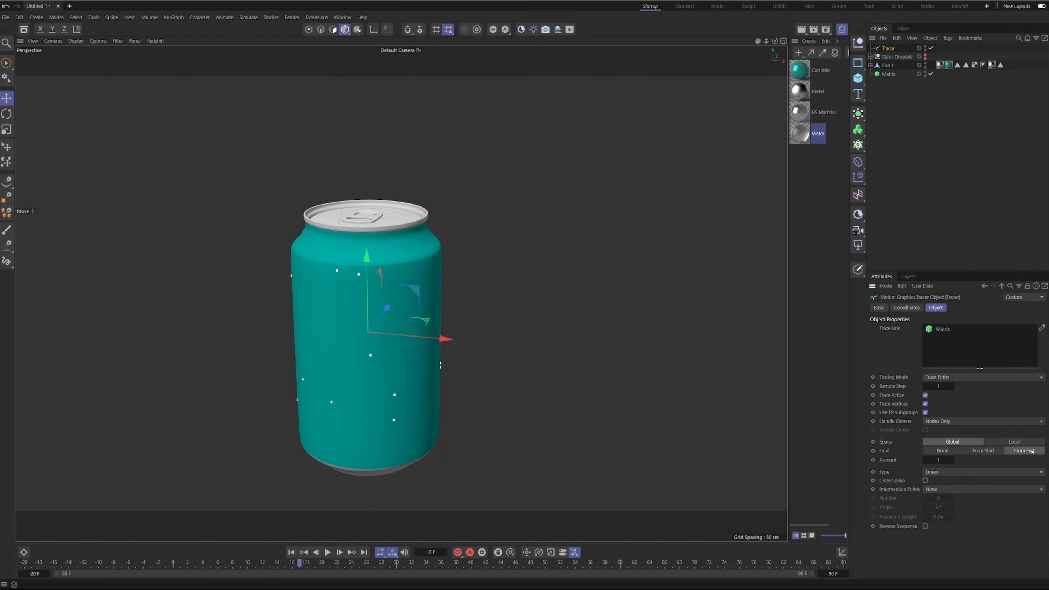
left_click_drag(933, 459, 938, 459)
Add a Plain effector to the Matrix.
left_click(888, 75)
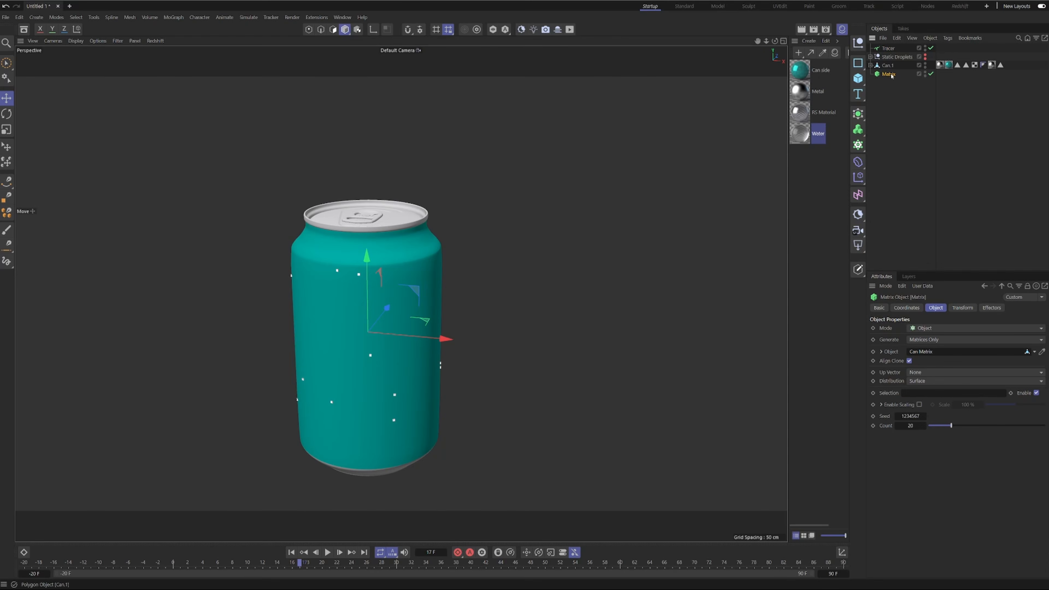
left_click(858, 178)
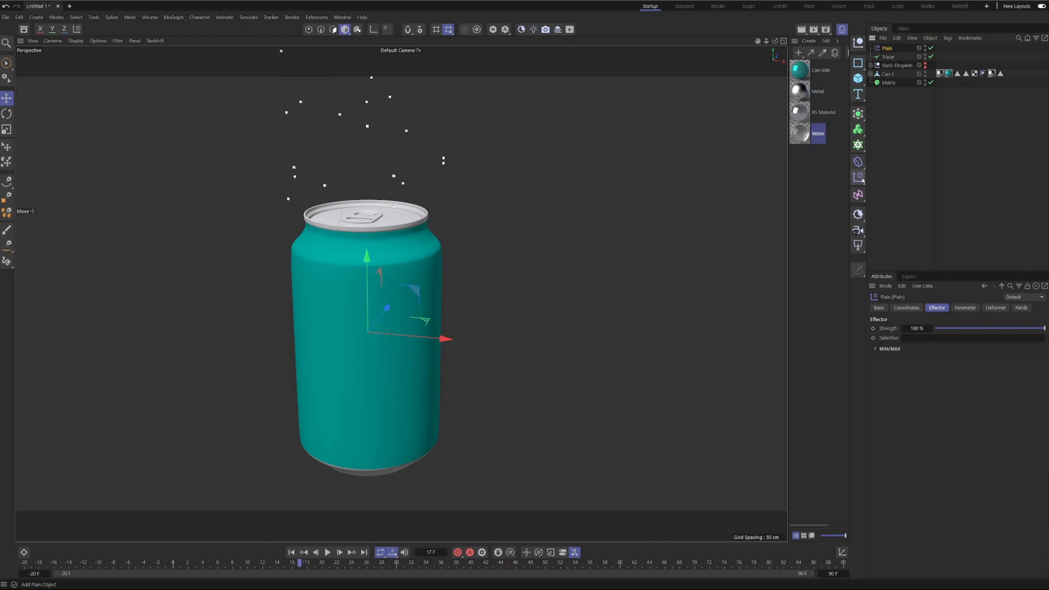
scroll(397, 253, "down", 5)
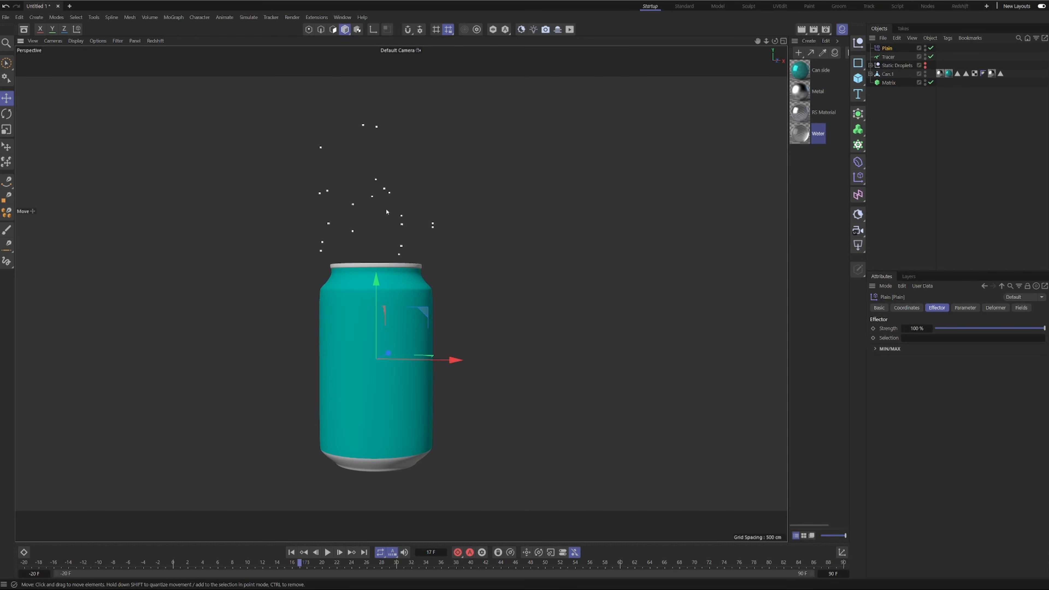
Set the Plain effector's P.Y position to -50 cm so the matrix points shift downward.
left_click(966, 308)
left_click(936, 376)
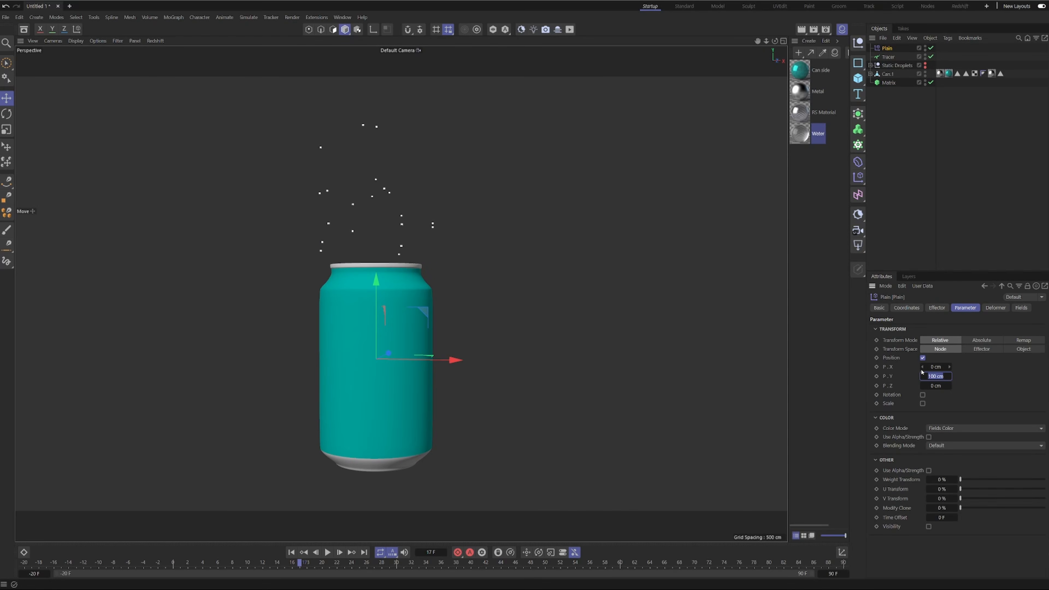
key("BackSpace")
type("-50")
key("Return")
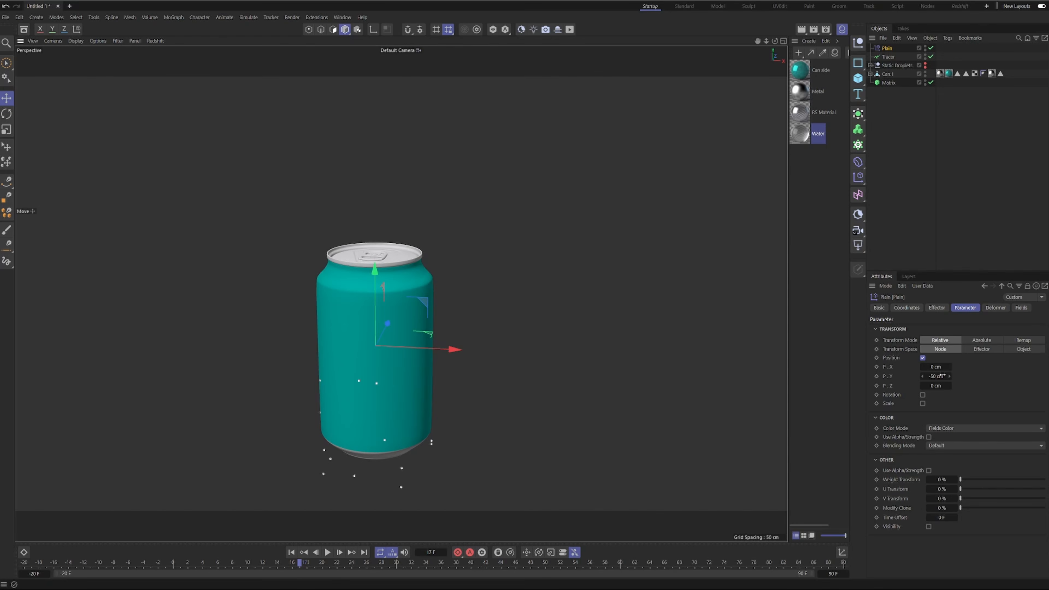
key("ctrl+z")
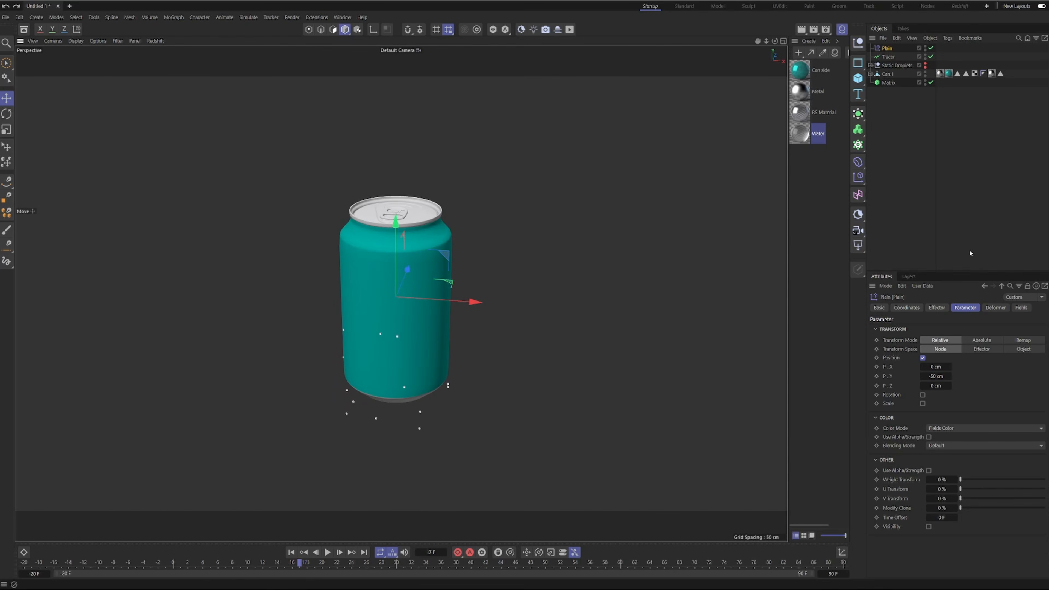
Add a Shader Field with a Noise shader to the Plain effector and enable the field's color channel.
left_click(1020, 307)
left_click(891, 392)
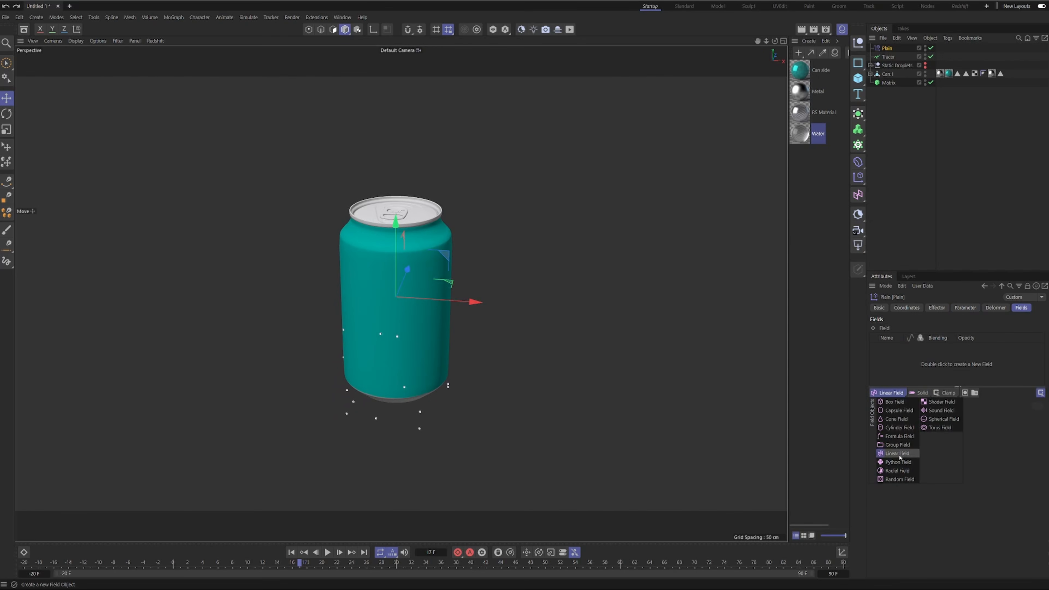
left_click(934, 402)
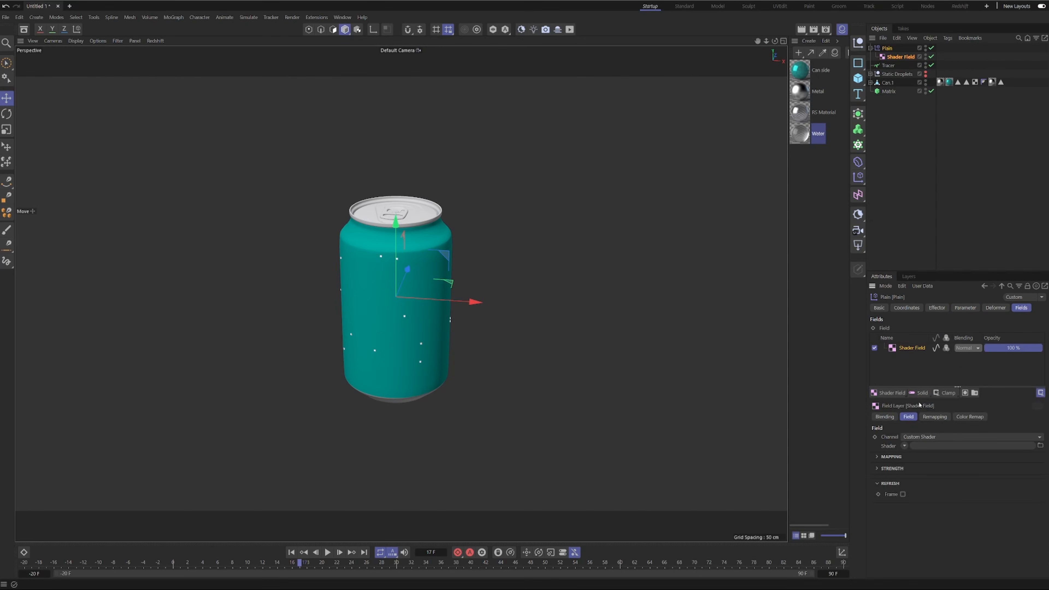
left_click(903, 446)
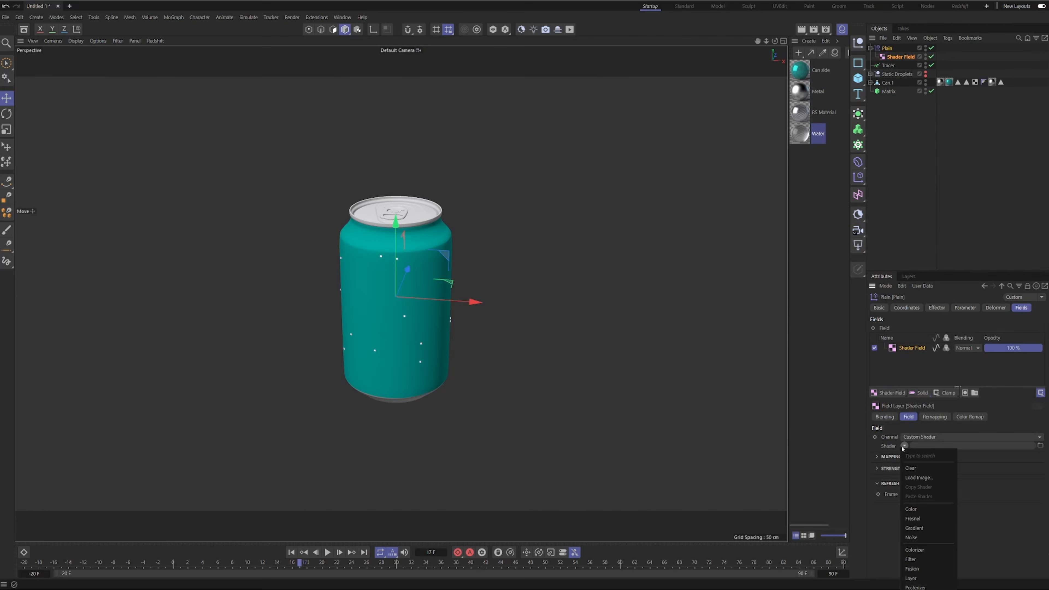
left_click(916, 537)
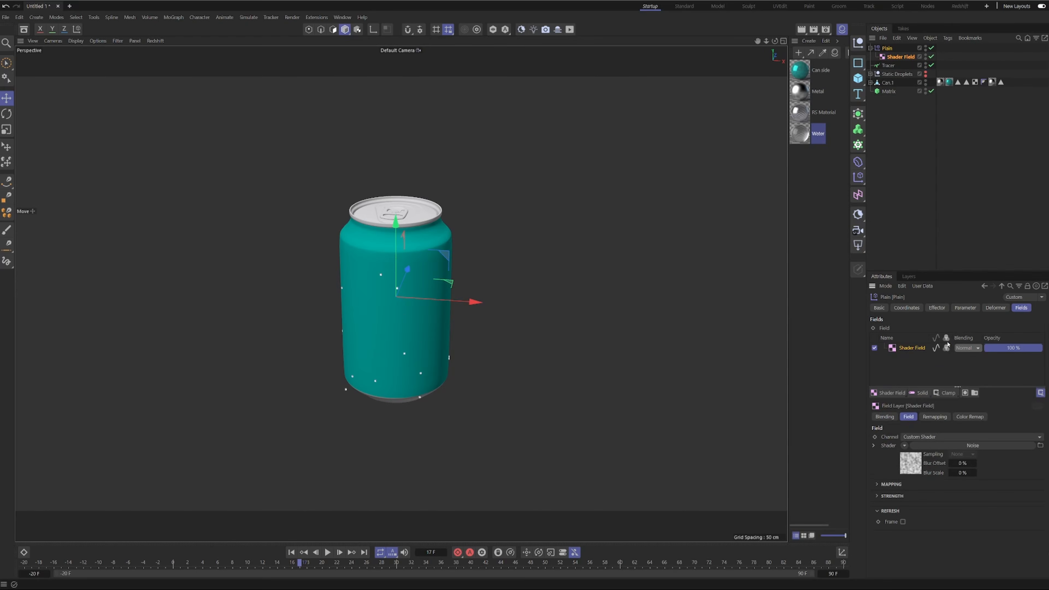
left_click_drag(386, 348, 417, 317, "alt")
right_click_drag(356, 259, 416, 241, "alt")
mouse_move(411, 325)
left_mouse_down("alt")
mouse_move(450, 320)
mouse_move(409, 335)
left_mouse_up("alt")
middle_click_drag(419, 378, 426, 332, "alt")
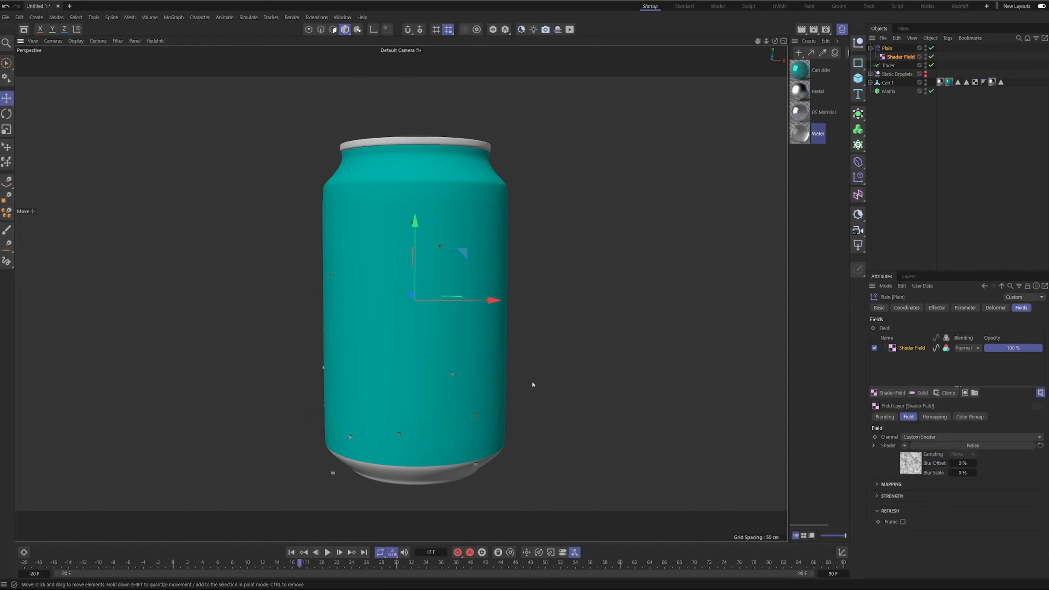
Set the Noise shader's Global Scale to 10% and its Contrast to 50%.
left_click(912, 467)
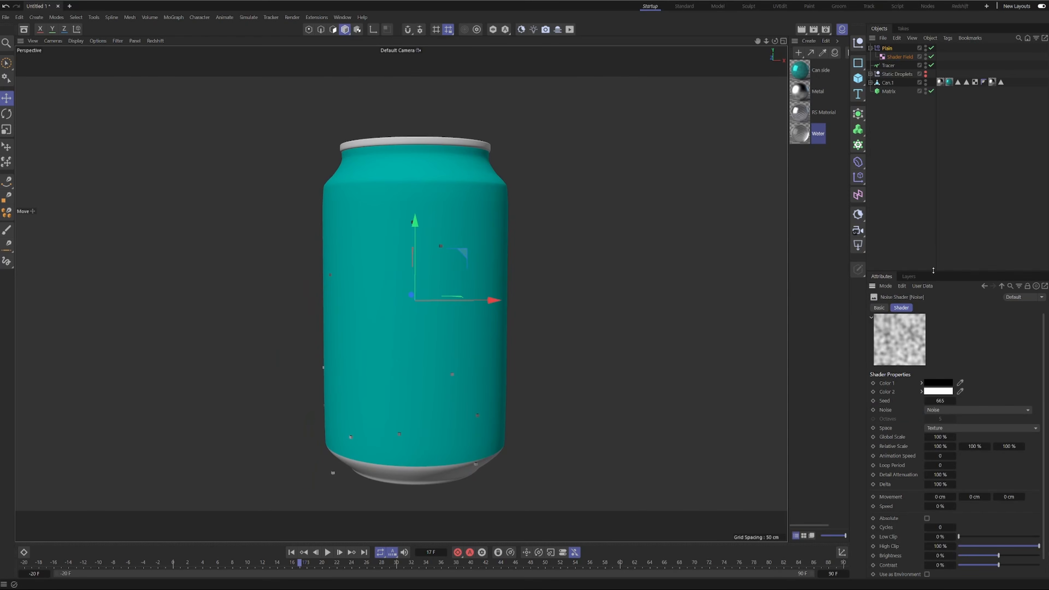
left_click_drag(933, 270, 932, 163)
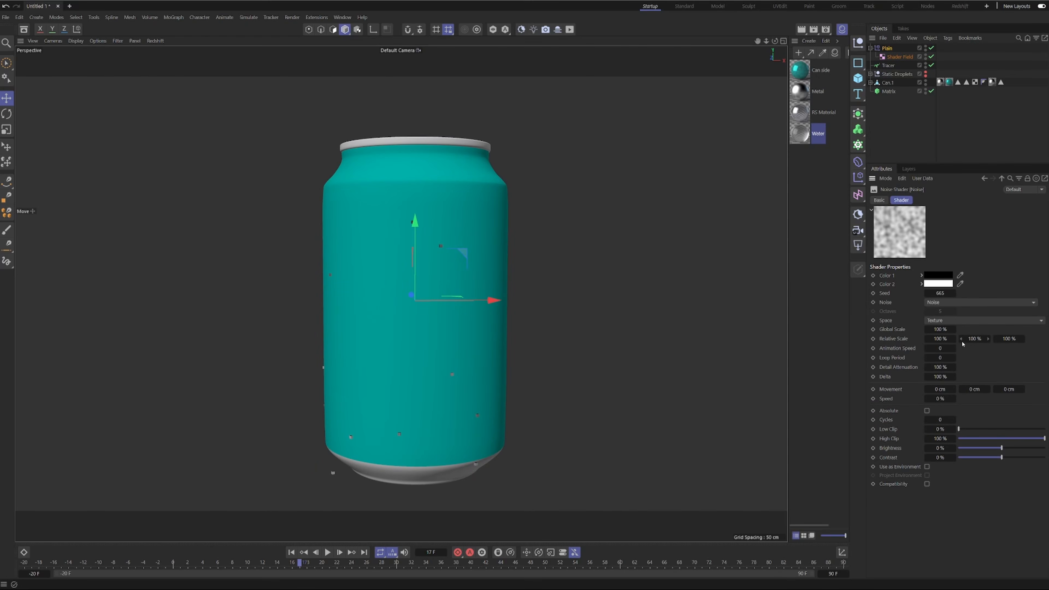
left_click(945, 331)
type("10")
key("Return")
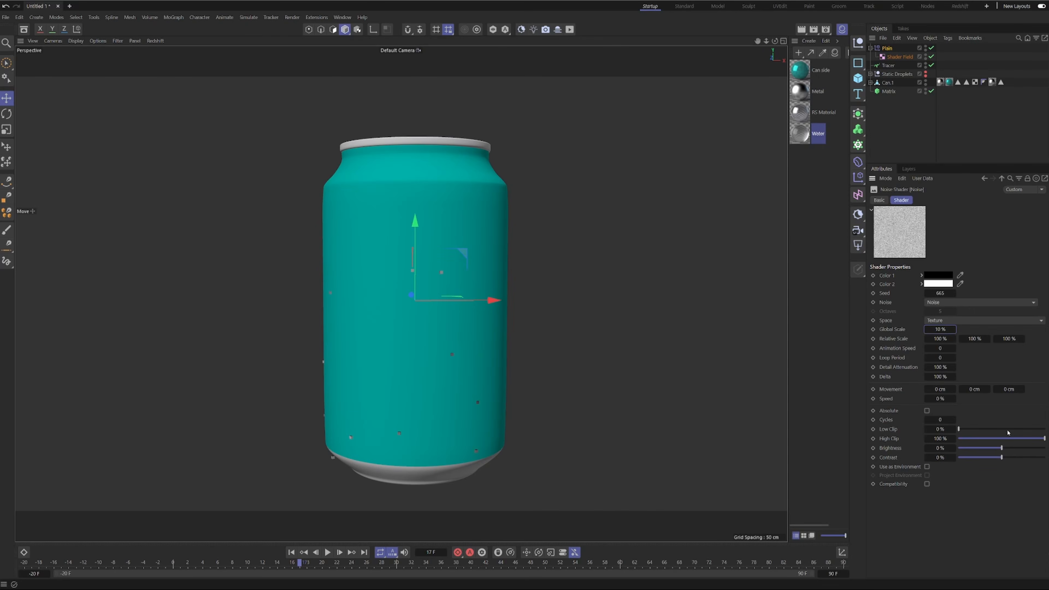
left_click(942, 457)
type("50")
key("Return")
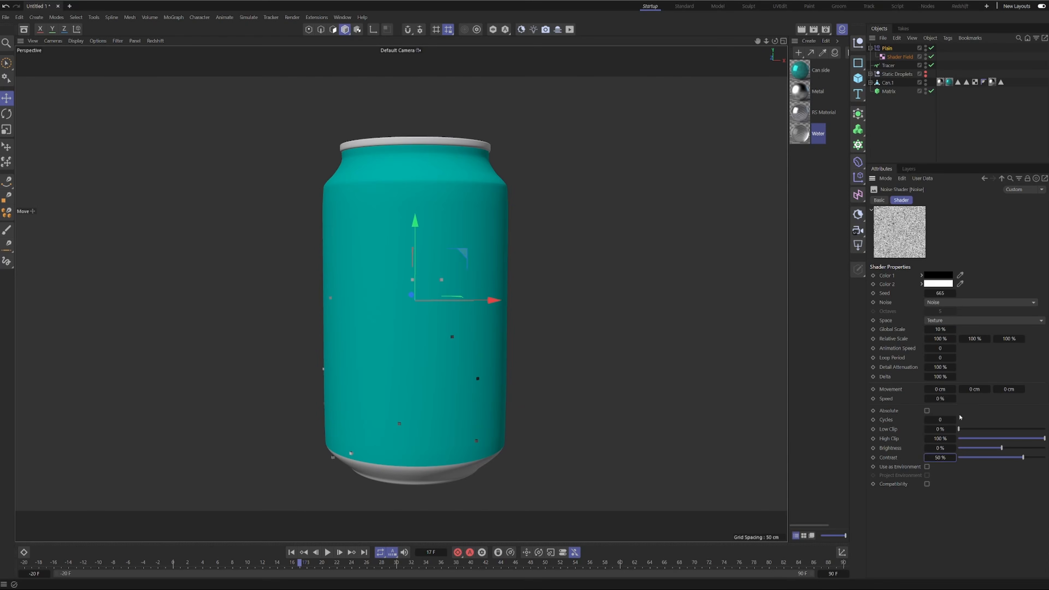
Set the Noise shader's Low Clip to 15% and High Clip to 85%.
left_click_drag(964, 431, 970, 432)
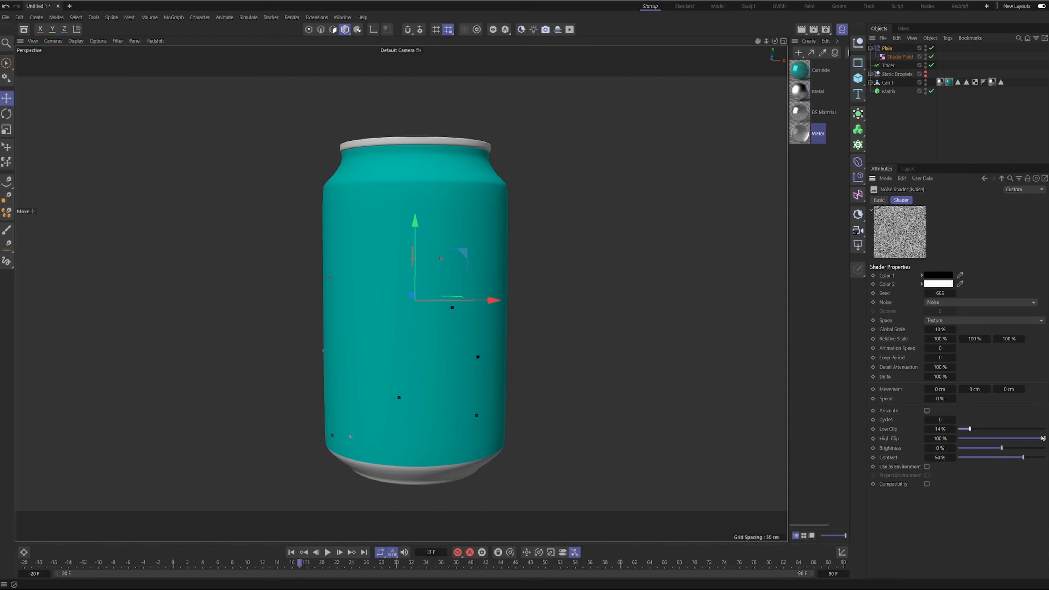
left_click_drag(1043, 440, 1031, 439)
left_click_drag(1031, 439, 1032, 440)
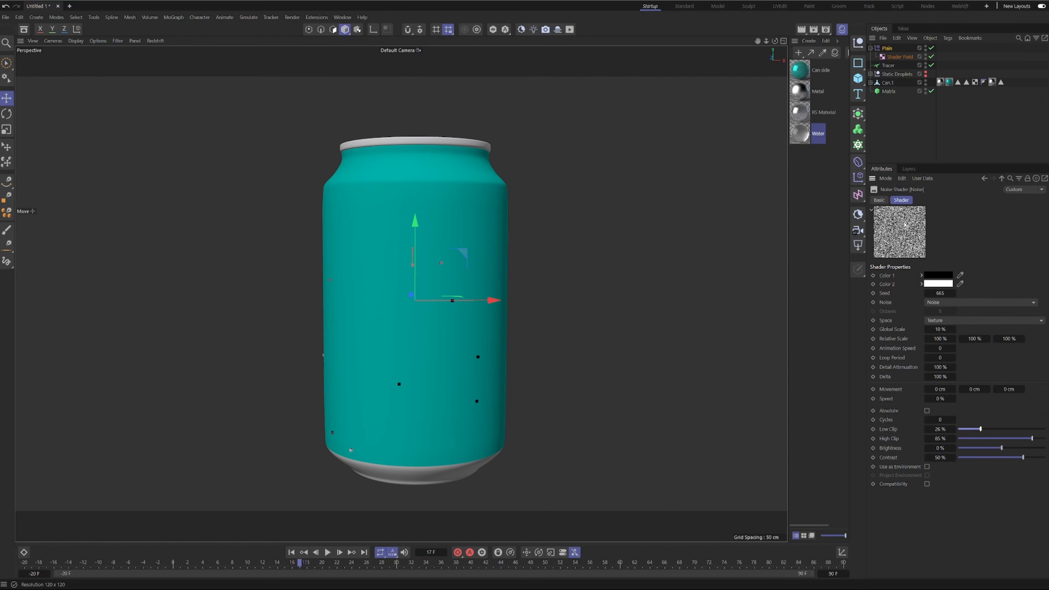
double_click(942, 430)
type("15")
key("Return")
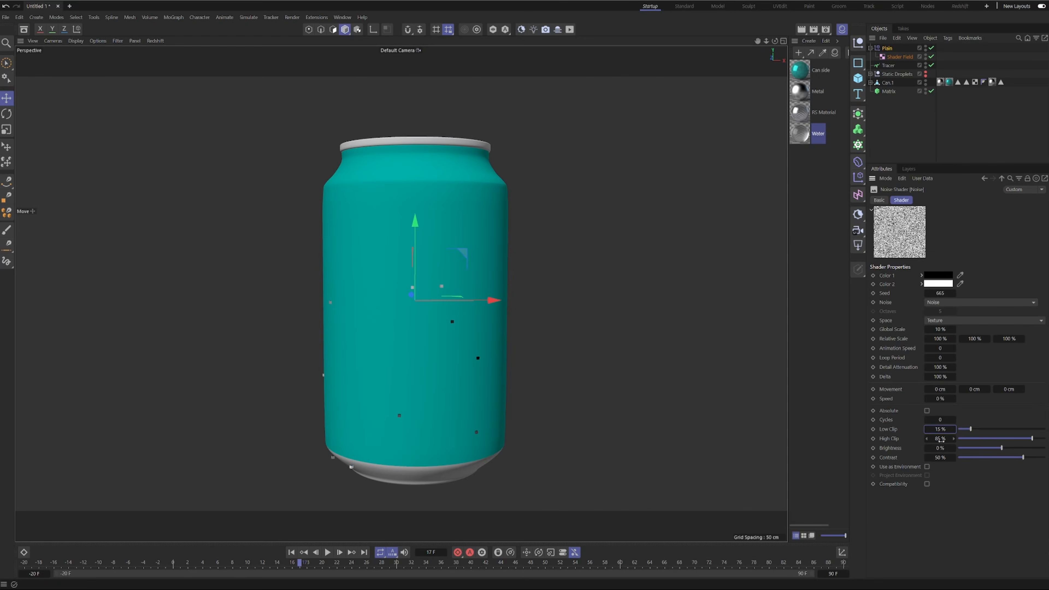
double_click(936, 438)
key("Return")
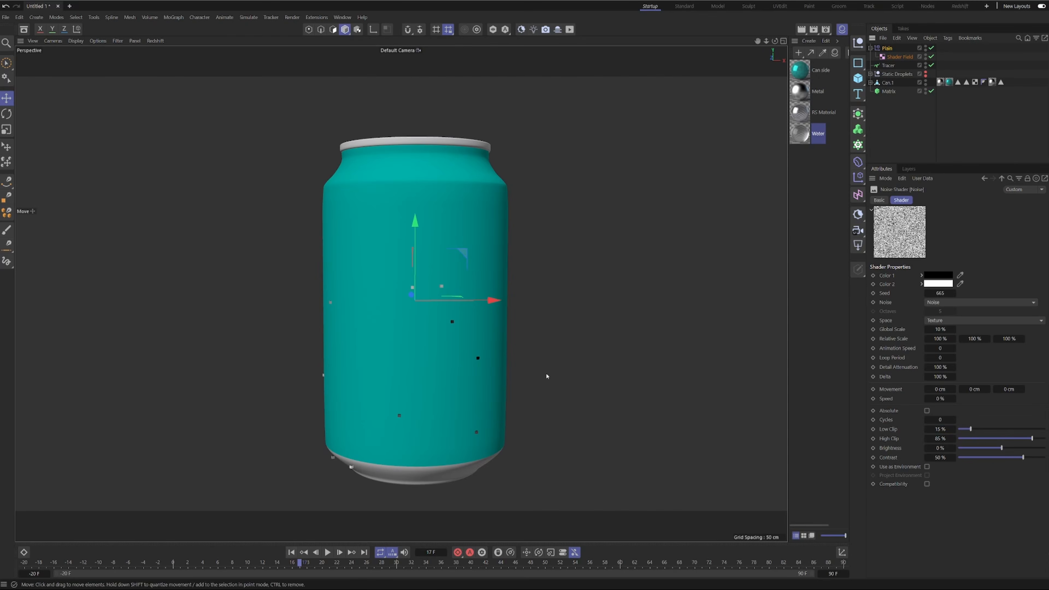
Start the timeline at frame 0 and keyframe the Plain effector's Strength at 0% there.
left_click(887, 48)
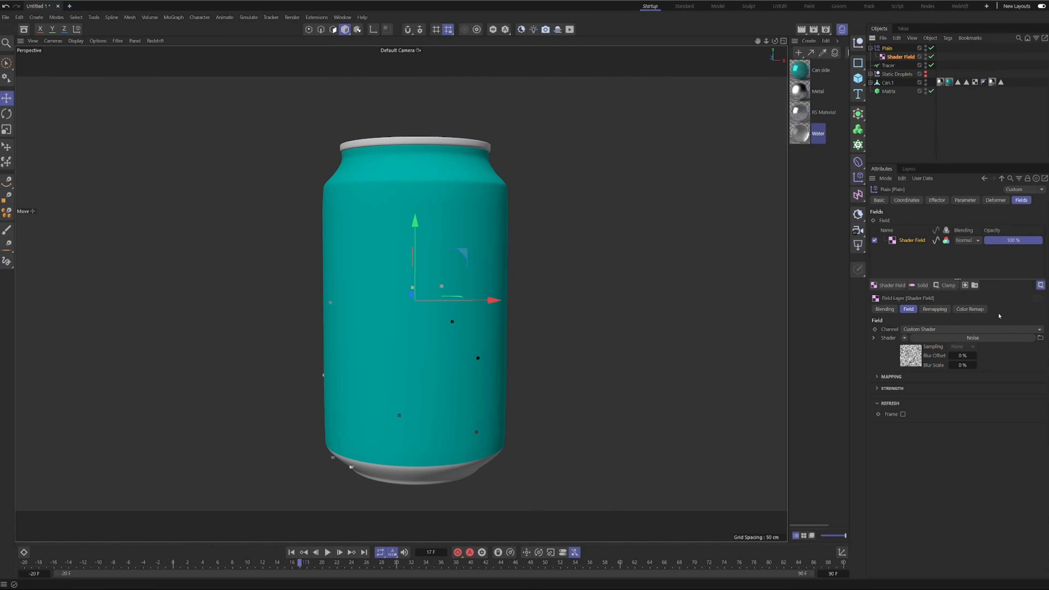
left_click(937, 201)
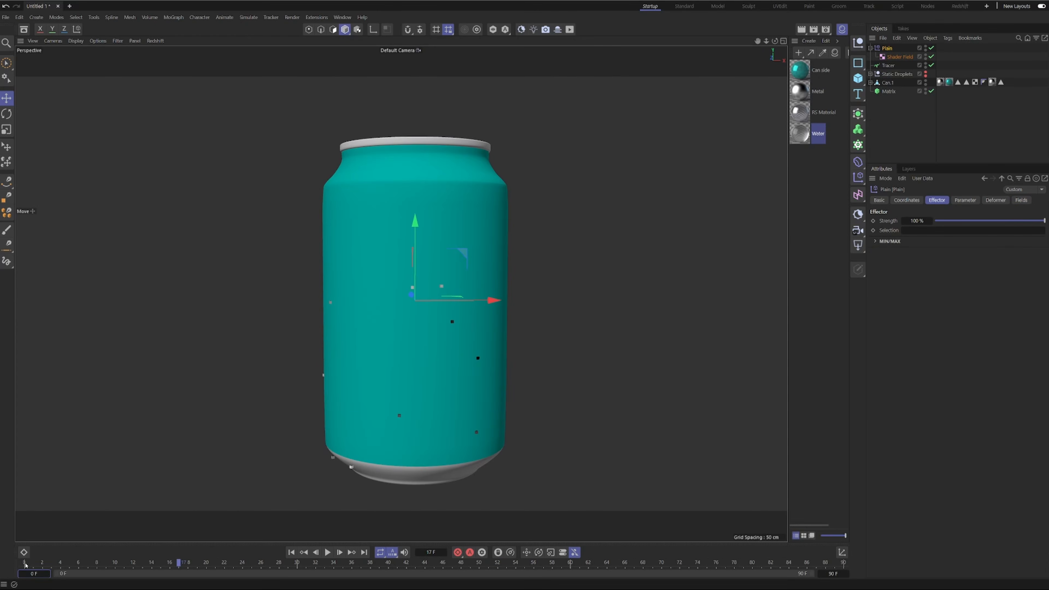
left_click(24, 563)
left_click(872, 221)
left_click_drag(977, 220, 934, 221)
Keyframe the Plain effector's Strength at 100% on frame 60 and open the Dope Sheet.
left_click(569, 563)
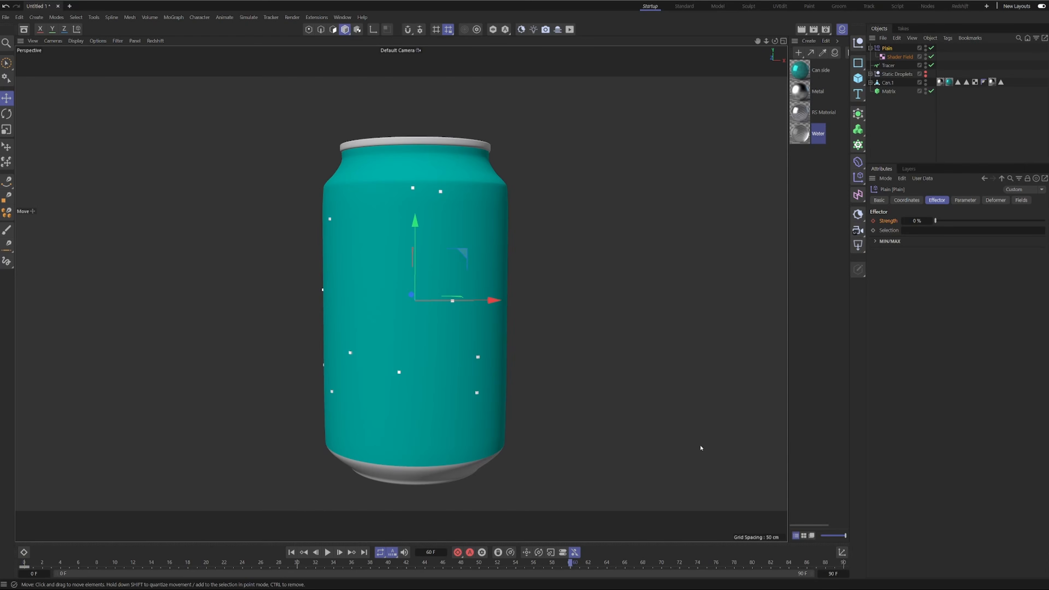
left_click_drag(936, 222, 1046, 227)
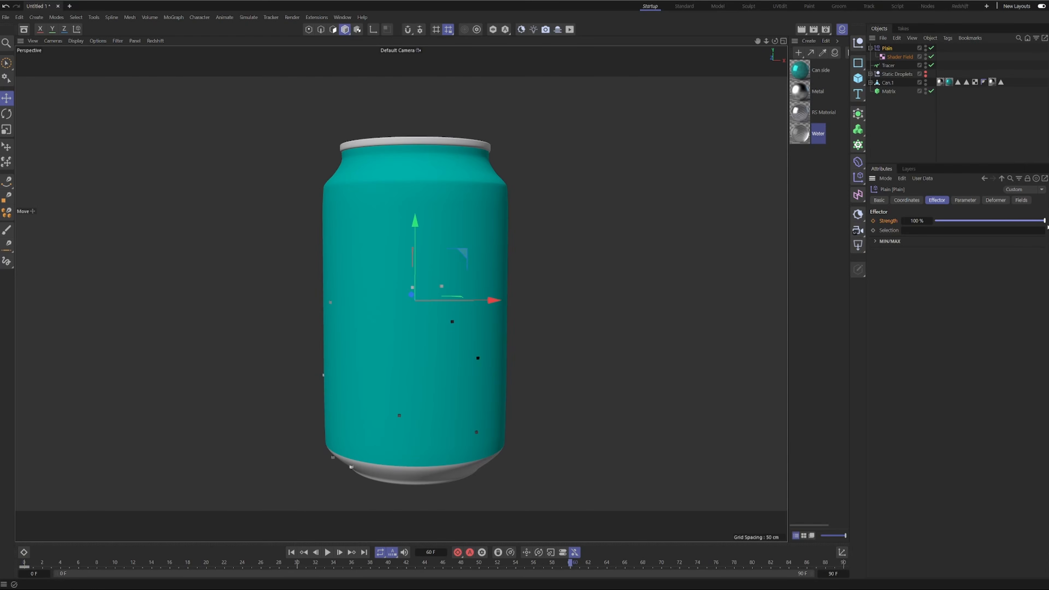
left_click(873, 220)
left_click(24, 552)
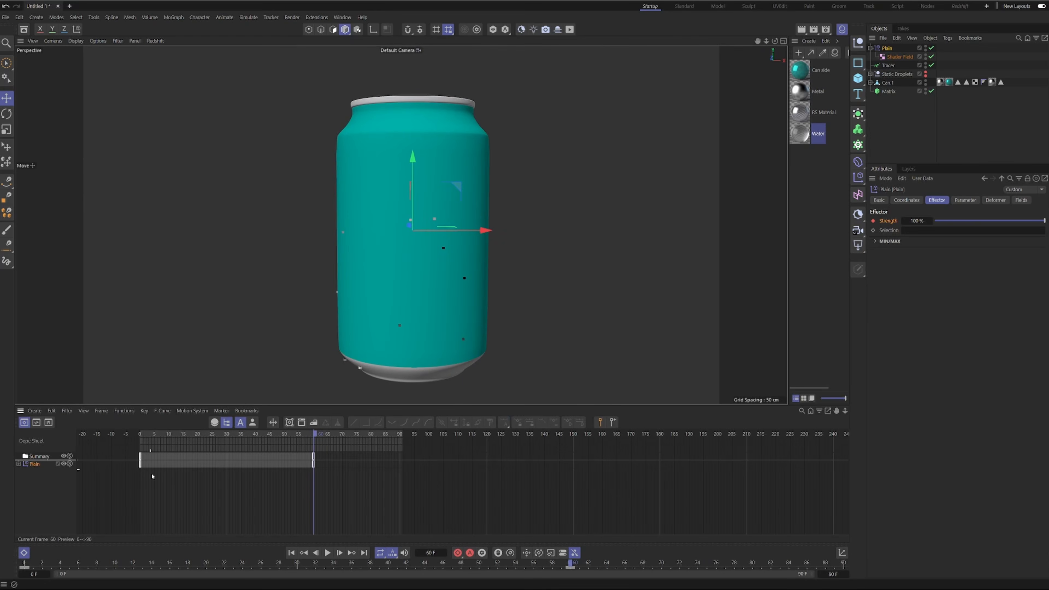
Make the Plain effector's Strength animation linear and move its end keyframe to frame 90.
left_click(33, 465)
left_click(353, 421)
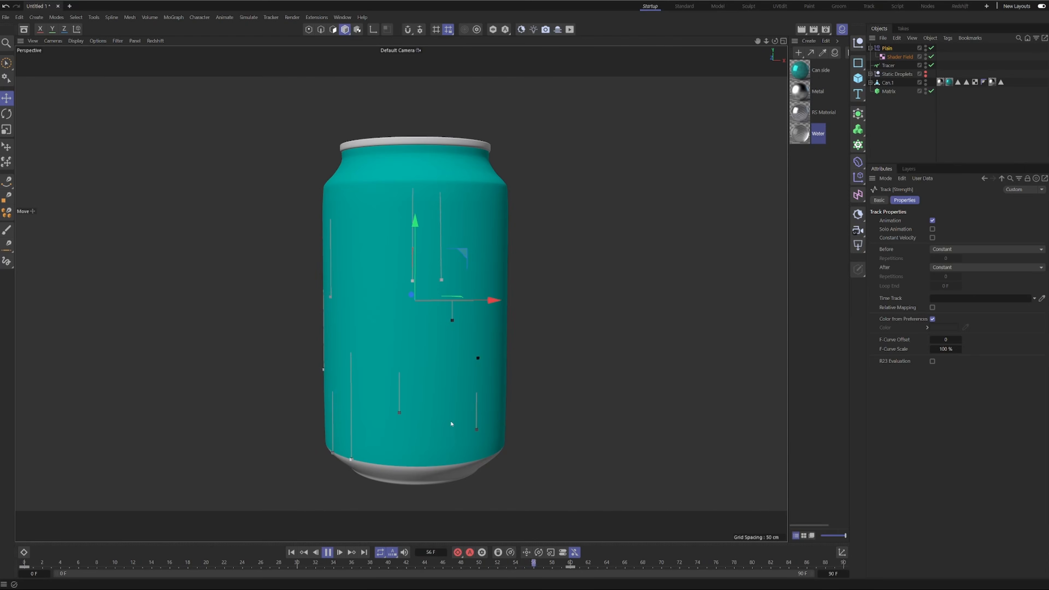
left_click_drag(570, 567, 849, 569)
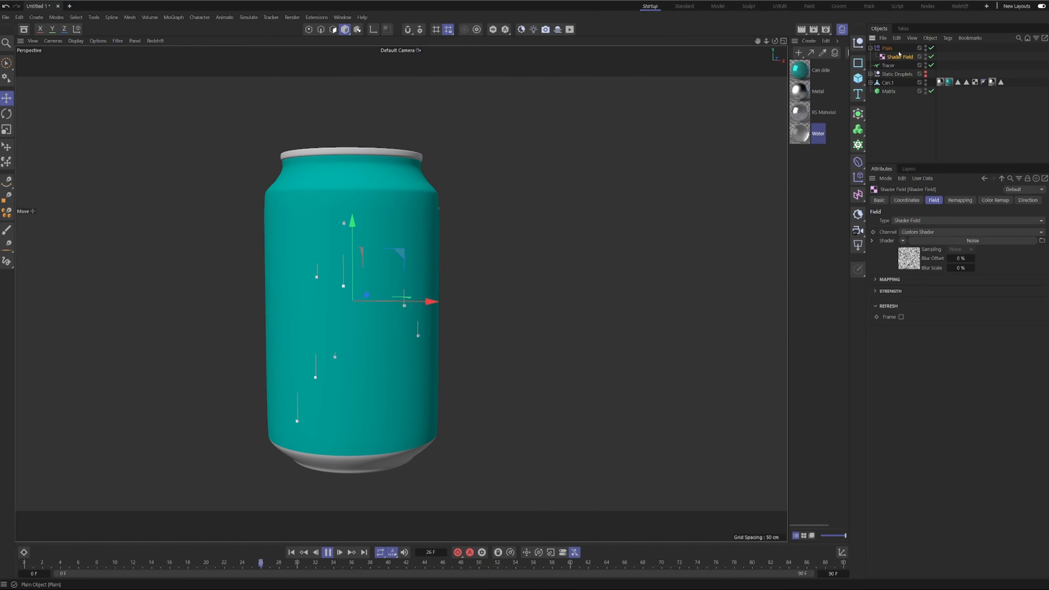
Compare the droplet trails around the can during playback with the Plain effector's Shader Field switched off and back on.
left_click(931, 56)
left_click(876, 49)
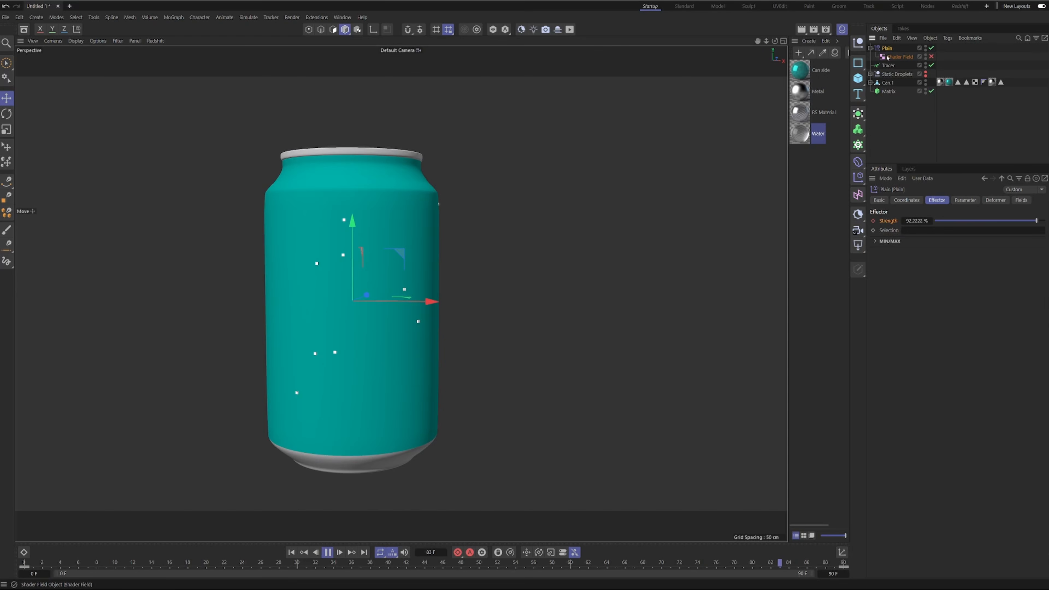
left_click(931, 57)
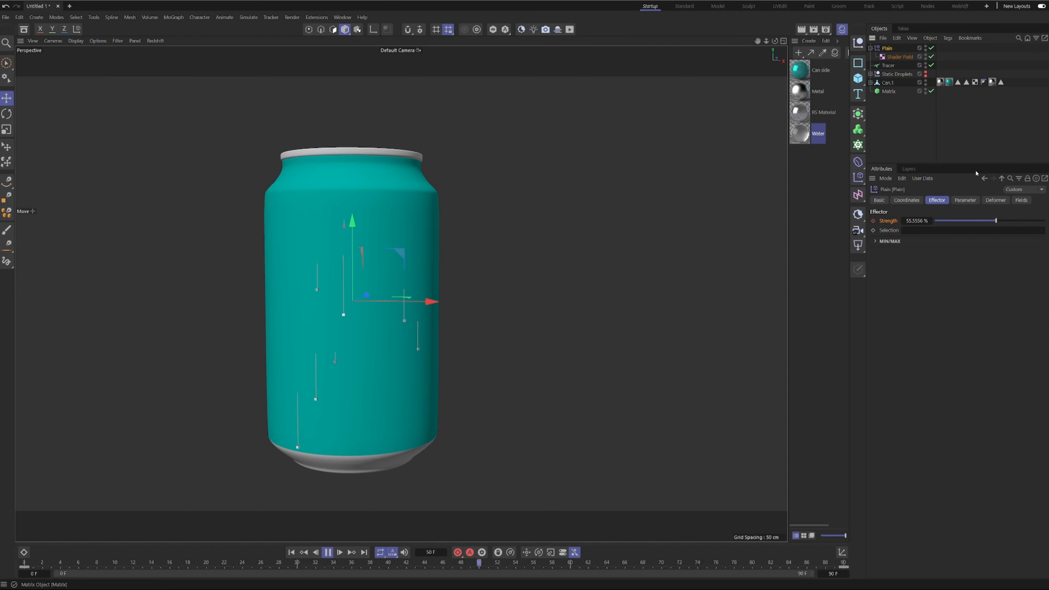
left_click(1021, 200)
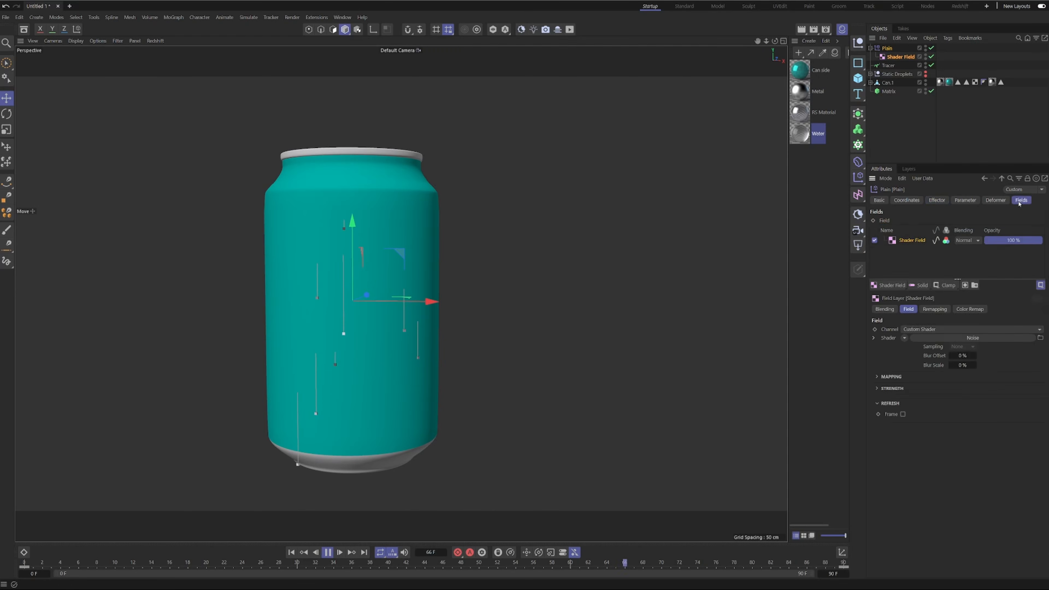
left_click(874, 240)
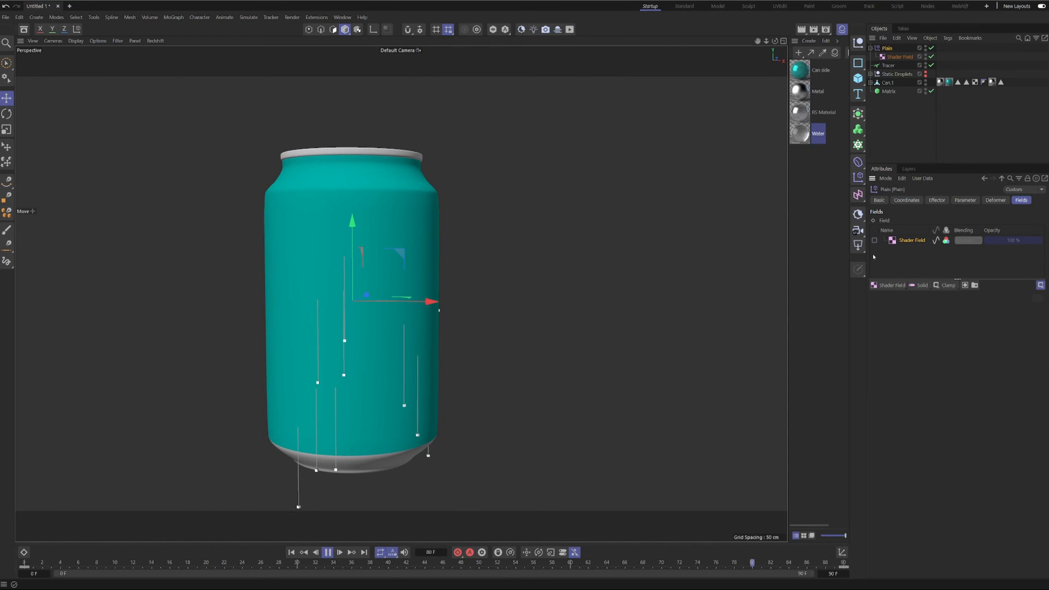
left_click_drag(309, 293, 355, 285, "alt")
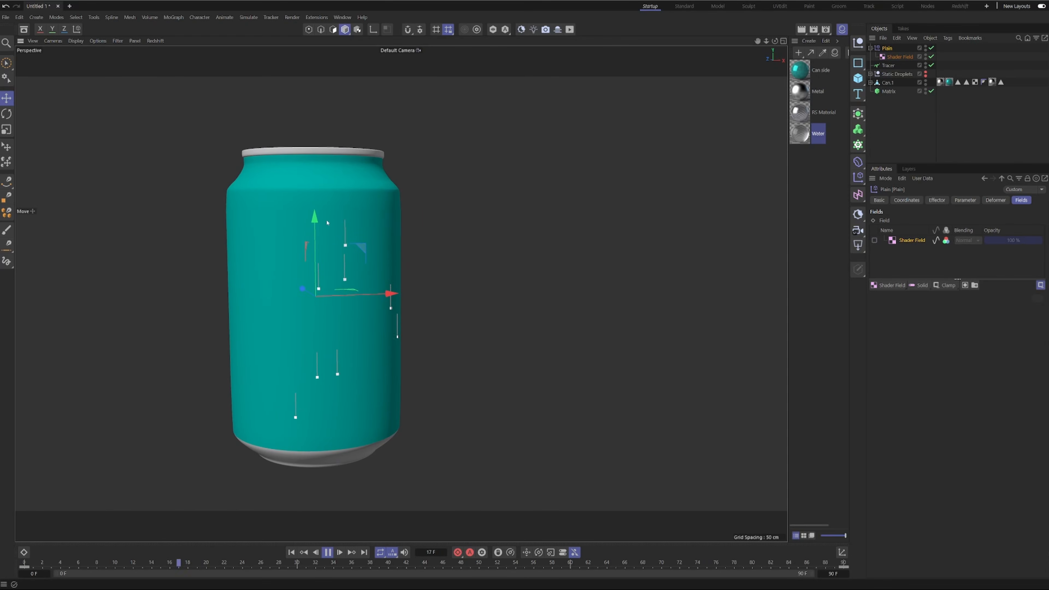
left_click_drag(414, 387, 329, 353, "alt")
left_click_drag(335, 346, 291, 330, "alt")
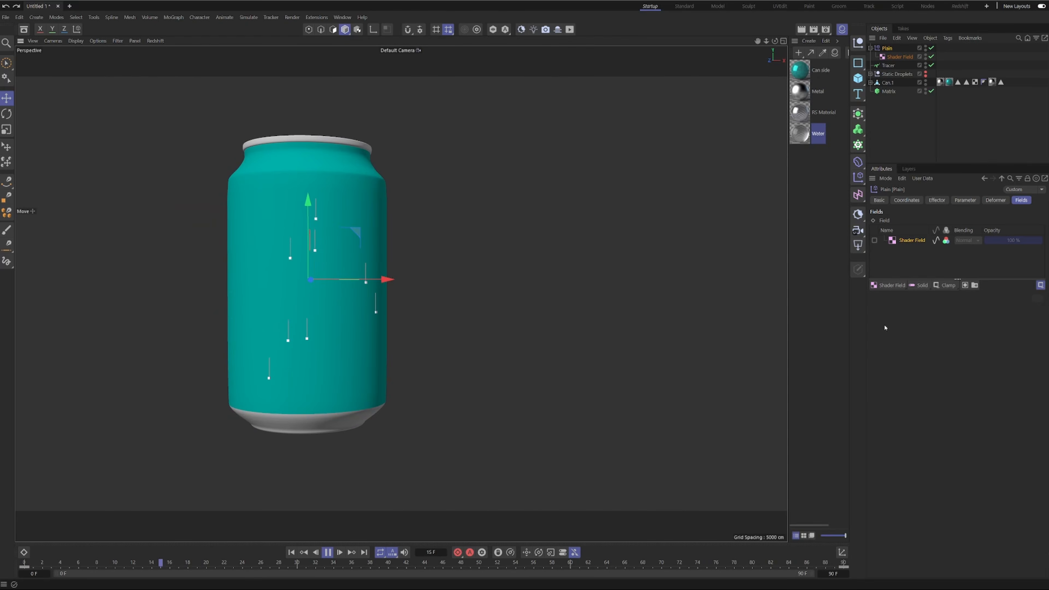
left_click(880, 241)
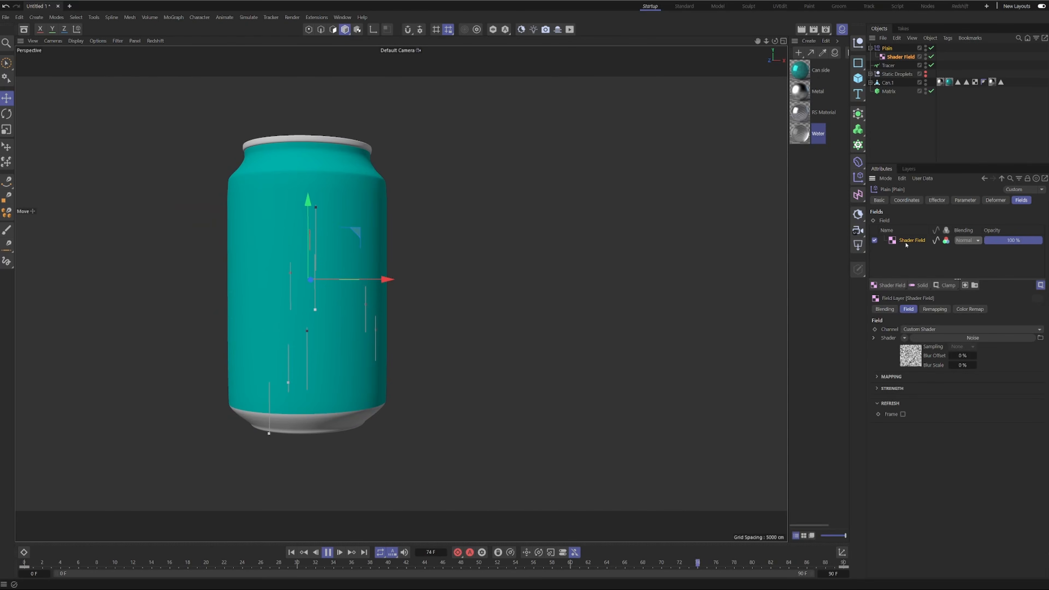
left_click_drag(372, 349, 334, 321, "alt")
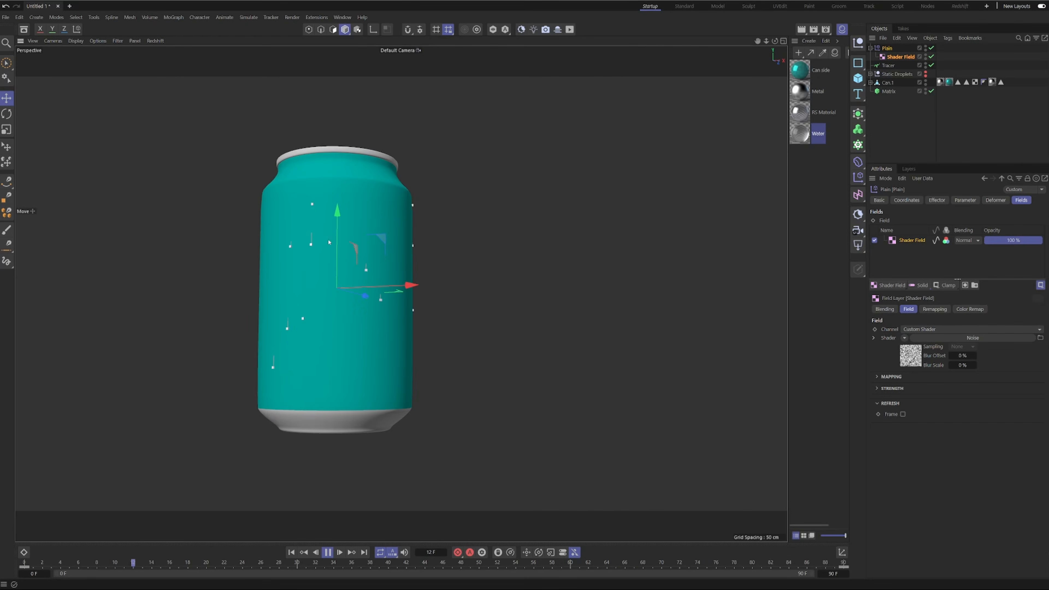
left_click_drag(324, 313, 335, 274, "alt")
left_click_drag(328, 388, 311, 337, "alt")
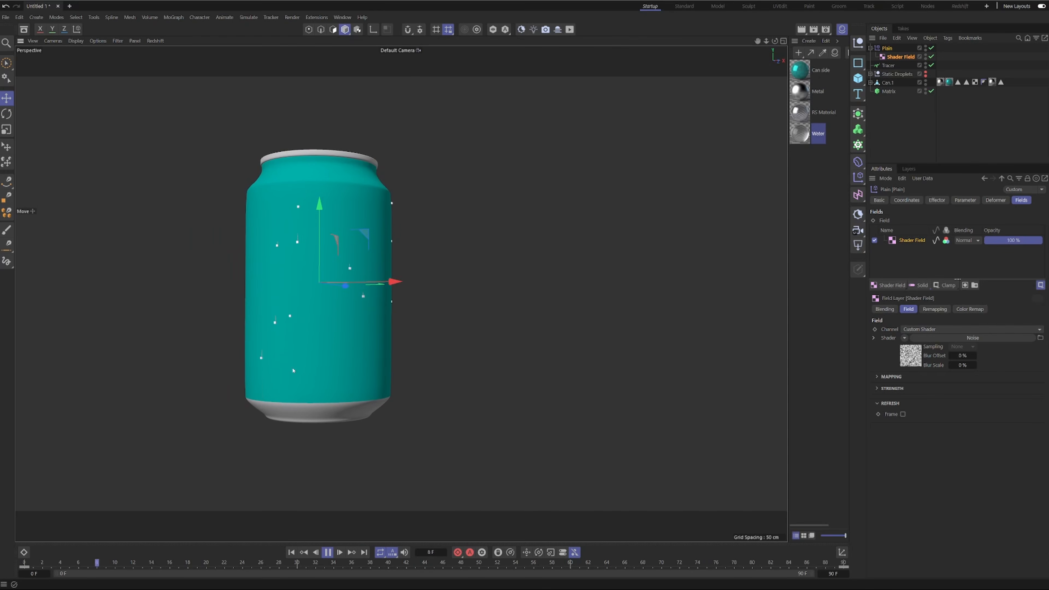
Open the Shader Field's Noise shader and set its Seed to 666.
left_click(912, 359)
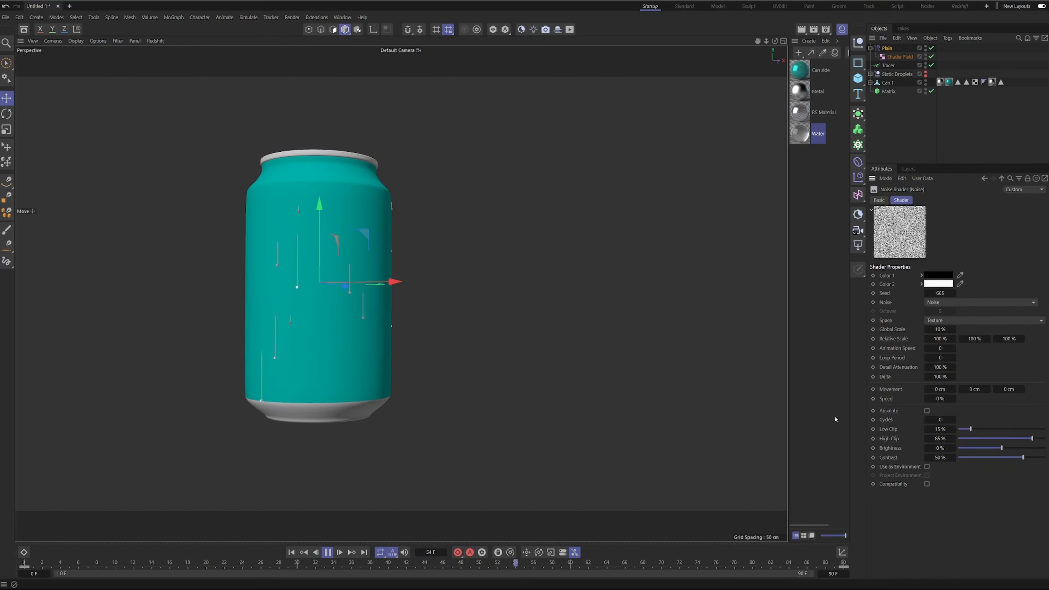
left_click(954, 292)
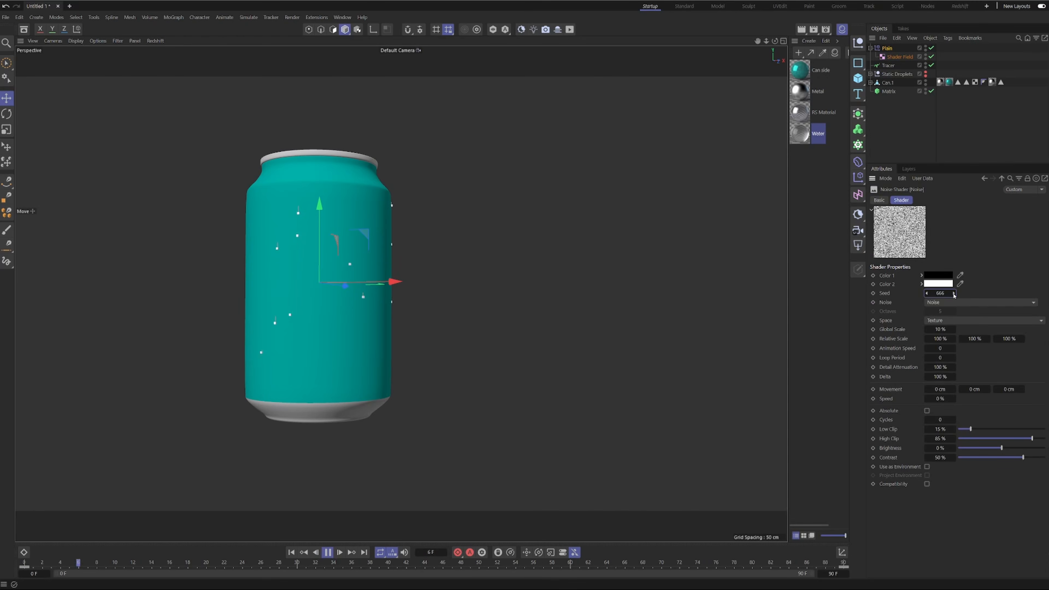
left_click(953, 292)
left_click(953, 292)
left_click_drag(317, 331, 269, 349, "alt")
Set the Matrix's Count to 50, inspect the trails around the can, and stop playback.
left_click(889, 94)
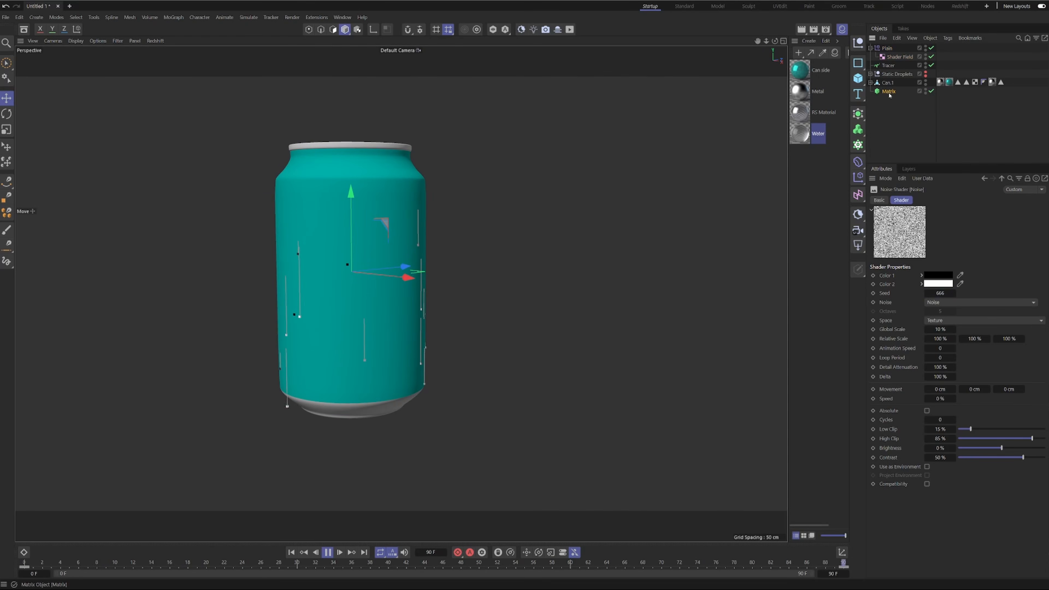
double_click(910, 318)
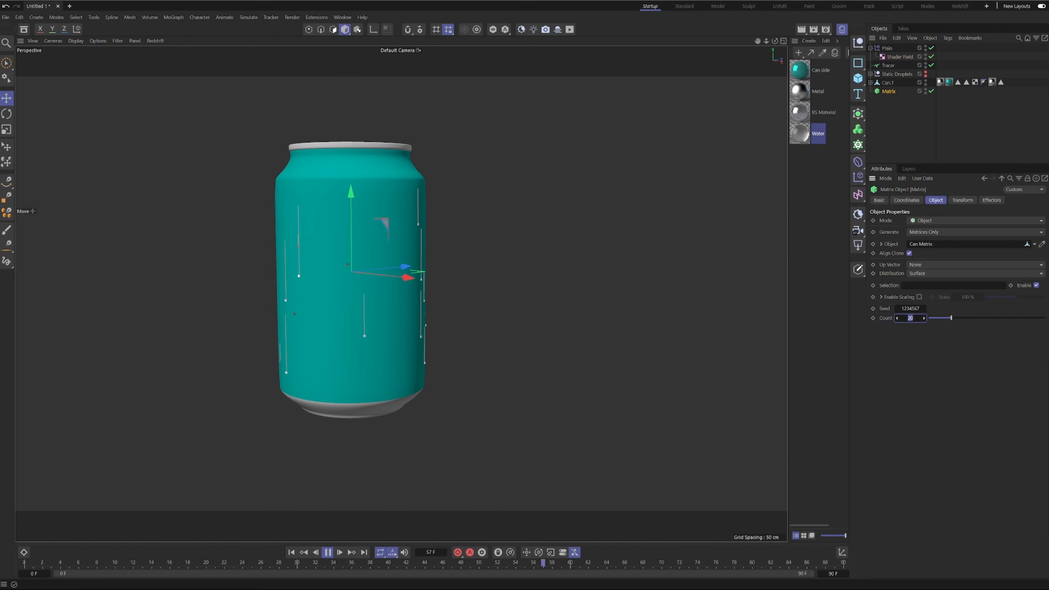
type("50")
key("Return")
left_click_drag(357, 317, 440, 323, "alt")
left_click_drag(337, 348, 222, 307, "alt")
left_click_drag(407, 358, 307, 359, "alt")
left_click_drag(451, 355, 522, 391, "alt")
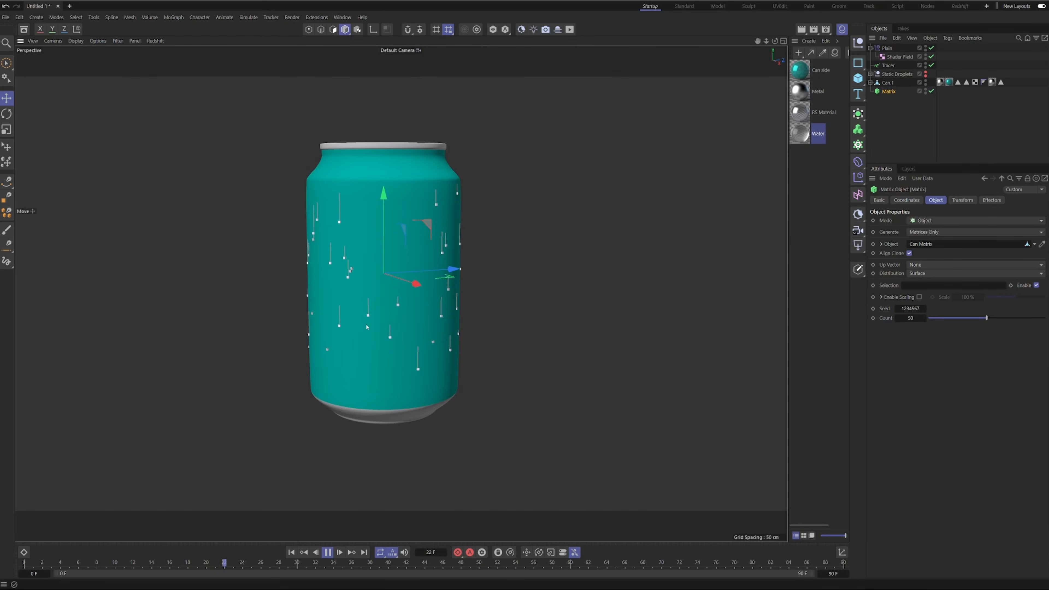
left_click_drag(367, 326, 328, 465, "alt")
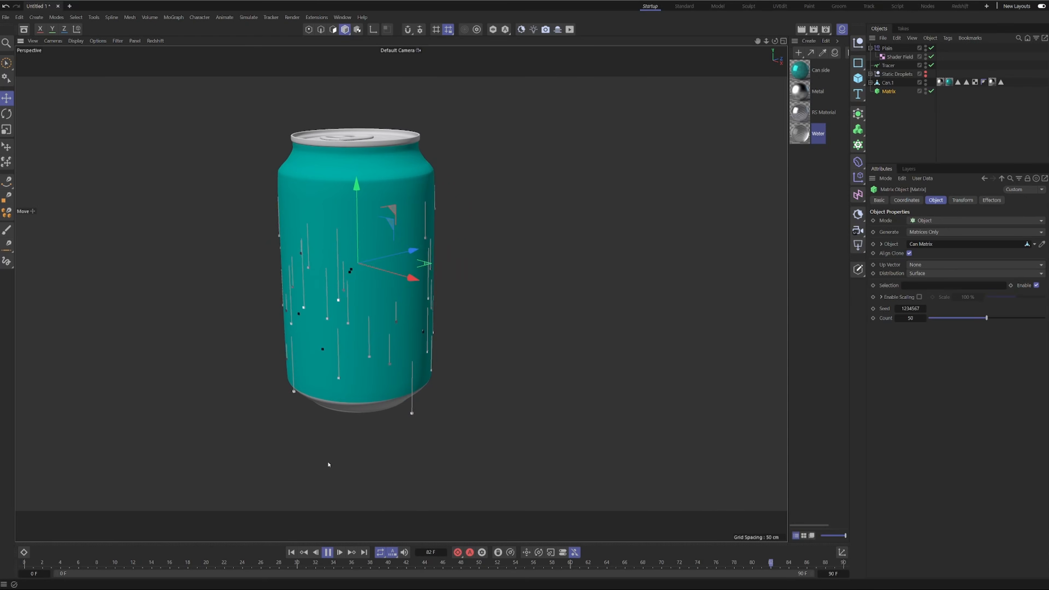
left_click(328, 552)
Order the Matrix, Tracer and Plain effector together and group them in a null named Running Droplets.
left_click(896, 113)
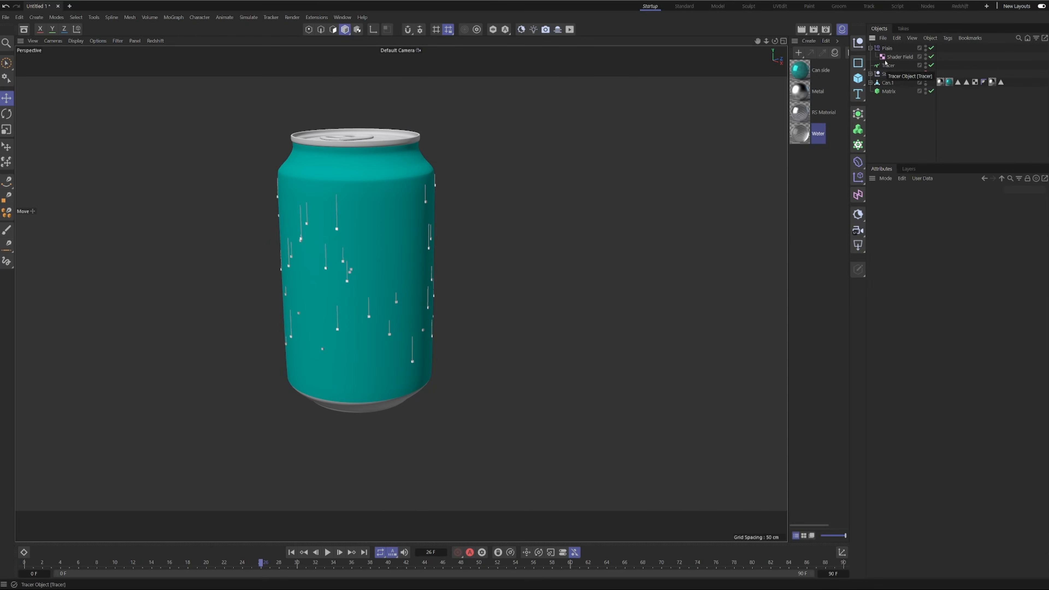
left_click(869, 48)
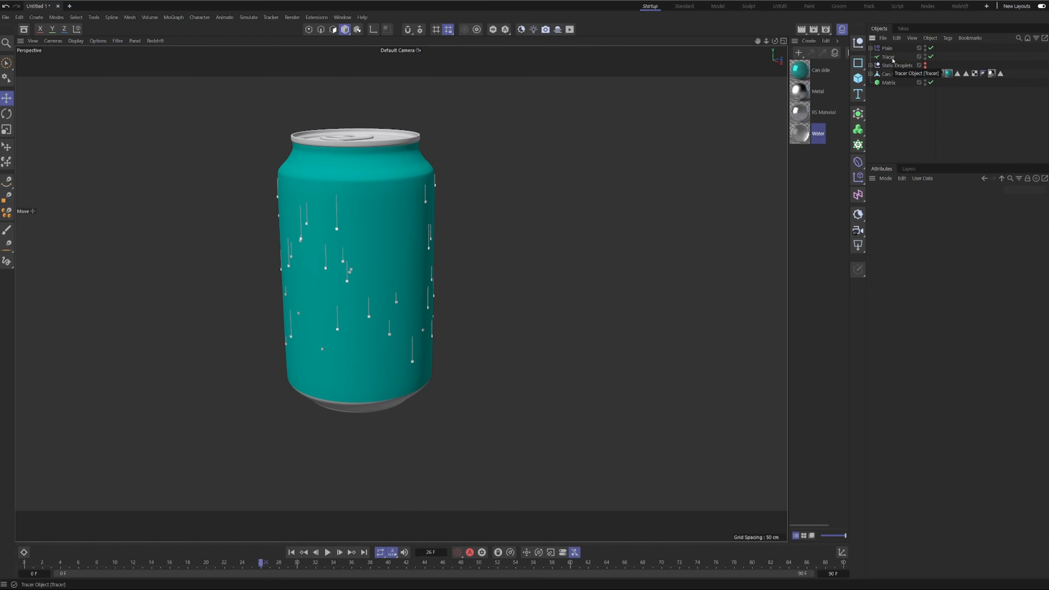
mouse_move(890, 61)
left_mouse_down()
mouse_move(896, 98)
mouse_move(883, 85)
mouse_move(878, 143)
mouse_move(878, 63)
left_mouse_up()
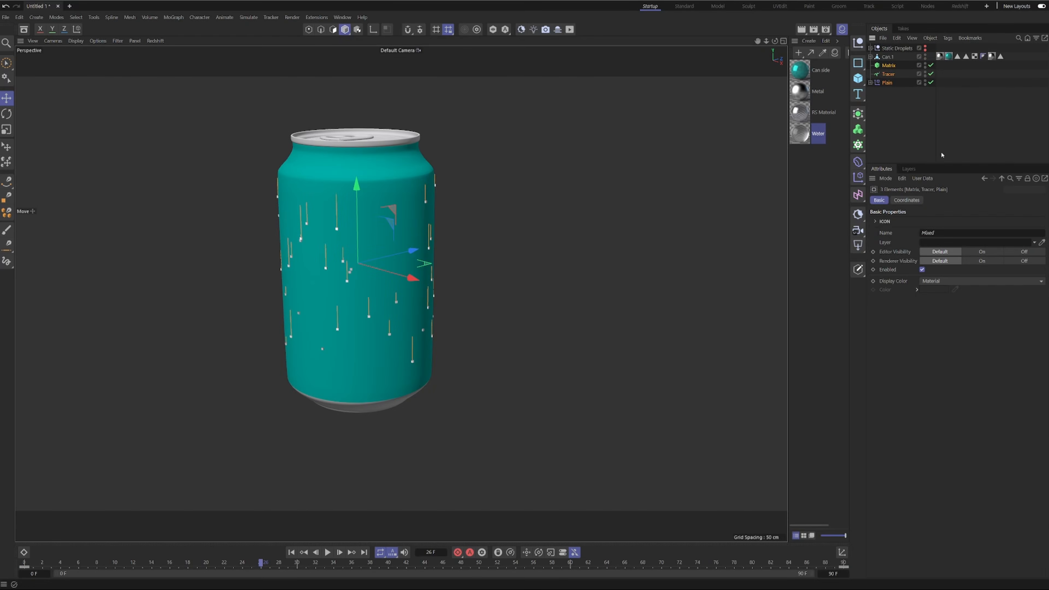
key("alt+g")
double_click(886, 66)
type("Runner")
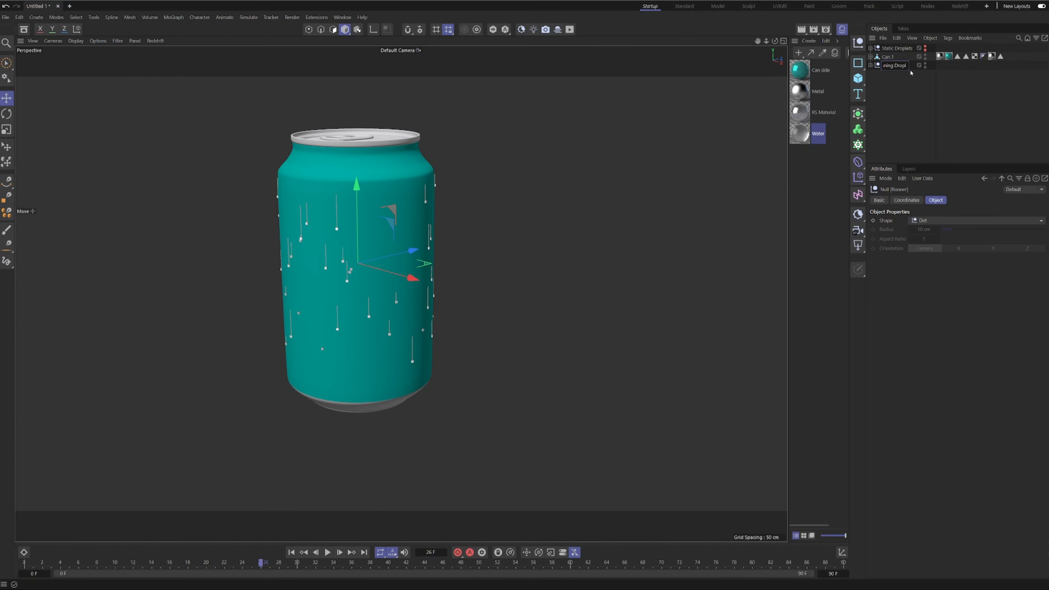
key("Return")
Add a Displacer deformer and make it a child of the Tracer inside the Running Droplets group.
left_click(900, 74)
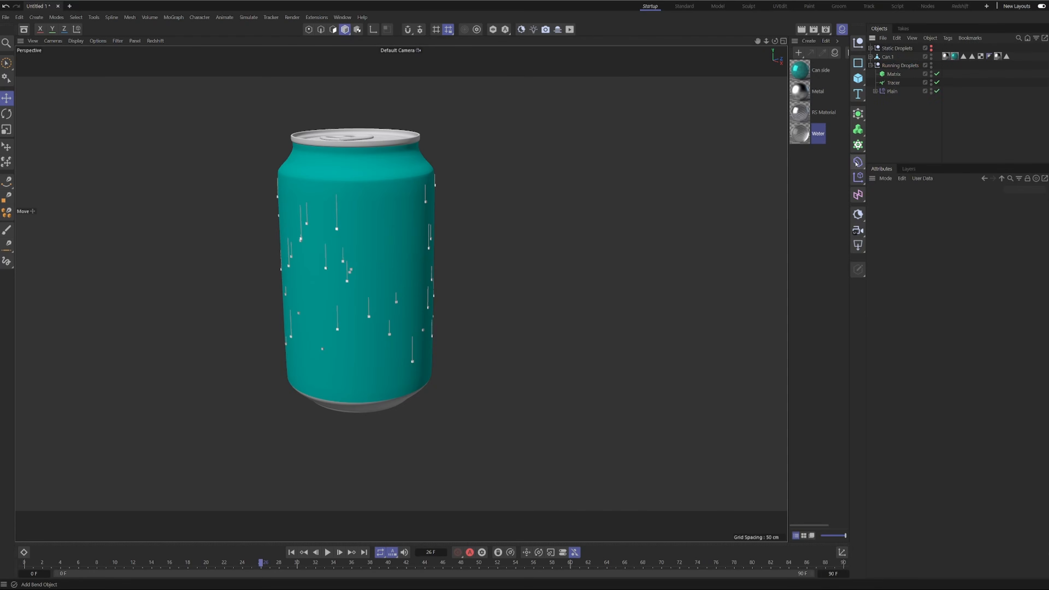
left_click(857, 162)
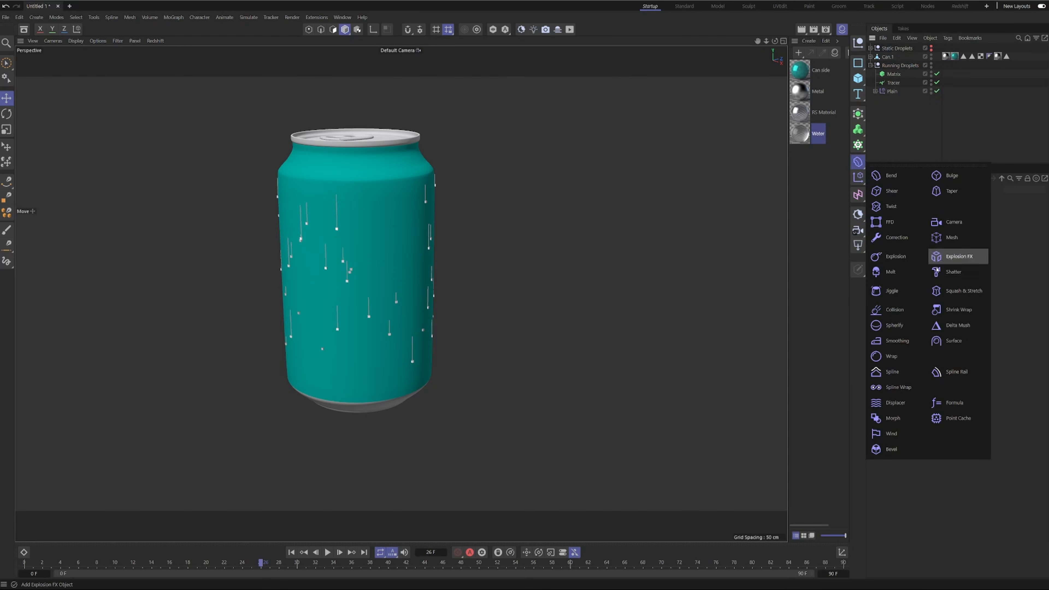
left_click(894, 408)
left_click_drag(891, 48, 892, 91)
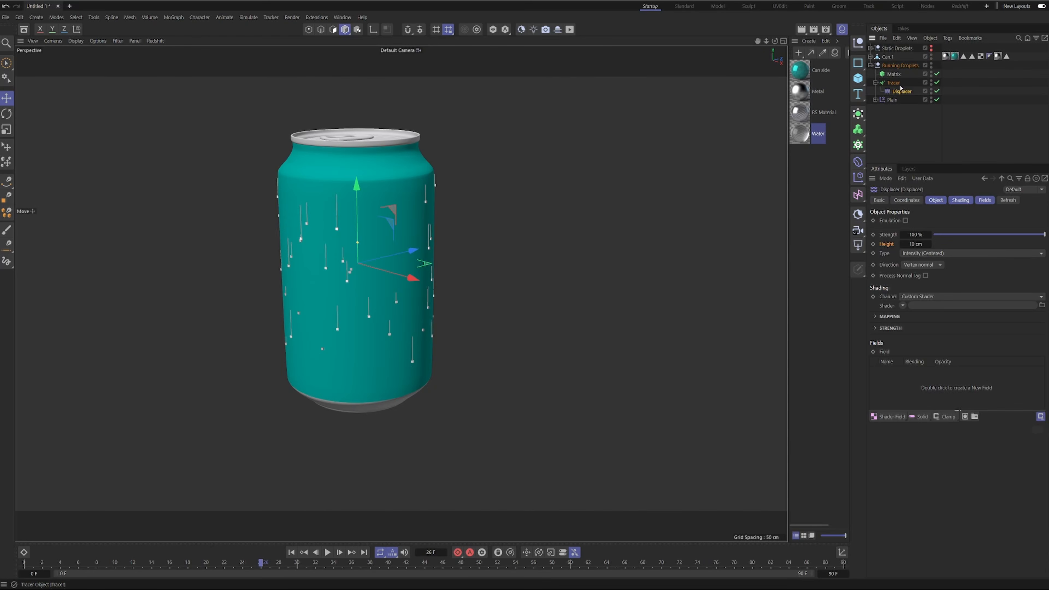
Set the Tracer's spline type to B-Spline.
left_click(893, 83)
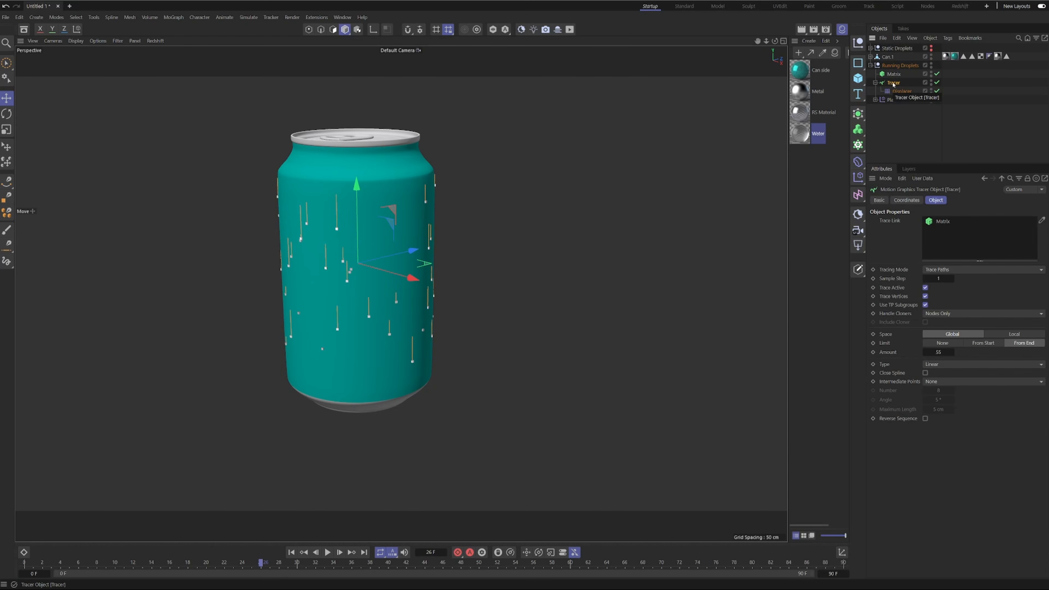
left_click(940, 365)
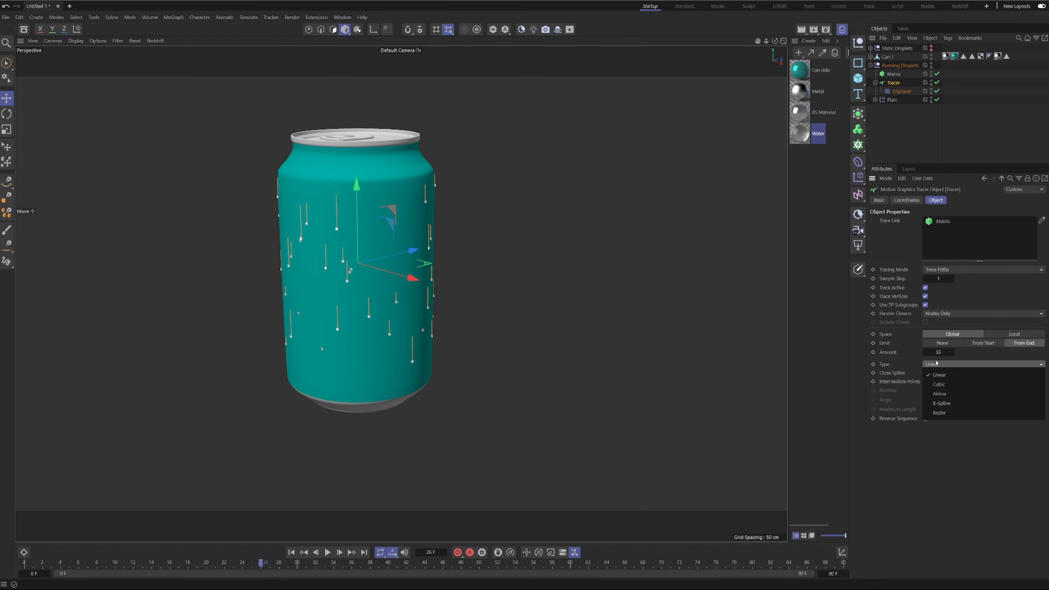
left_click(948, 403)
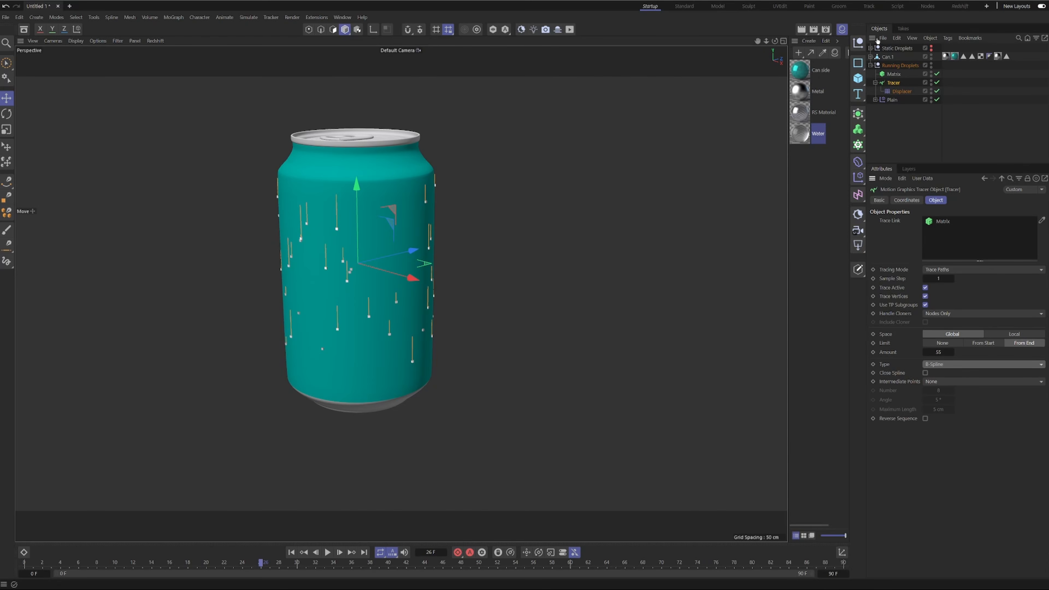
Assign a Noise shader to the Displacer's shading.
left_click(899, 92)
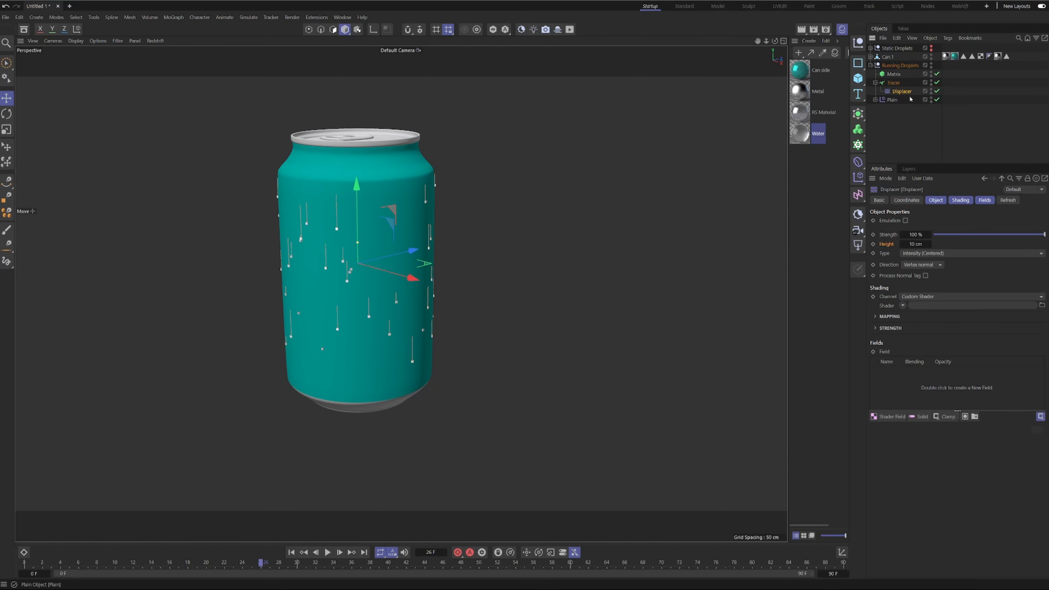
left_click(960, 201)
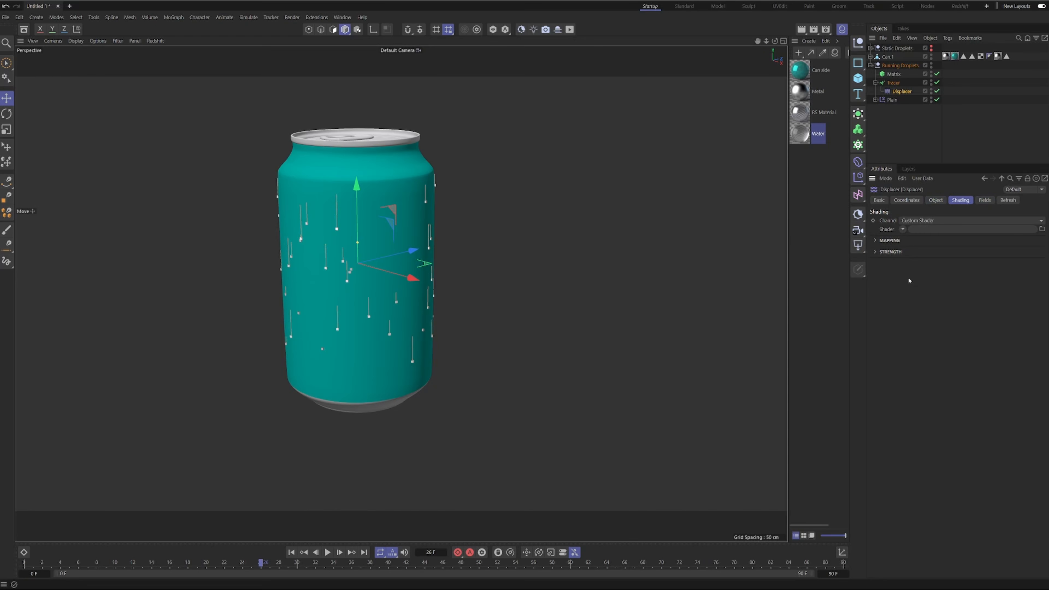
left_click(902, 230)
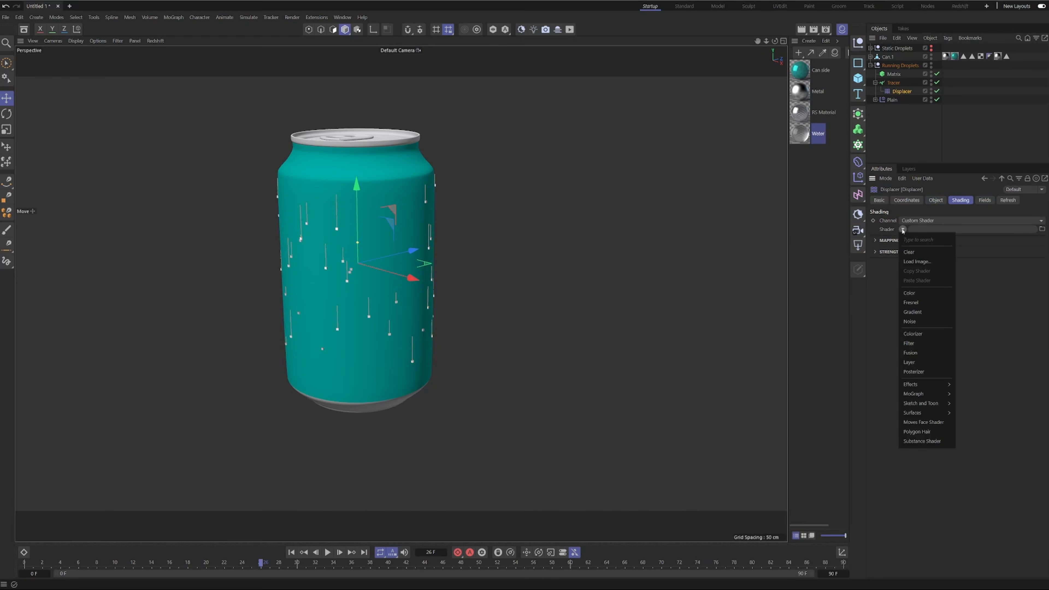
left_click(929, 322)
Set the Displacer noise's Global Scale to 25% and inspect the displaced trails up close.
left_click(916, 255)
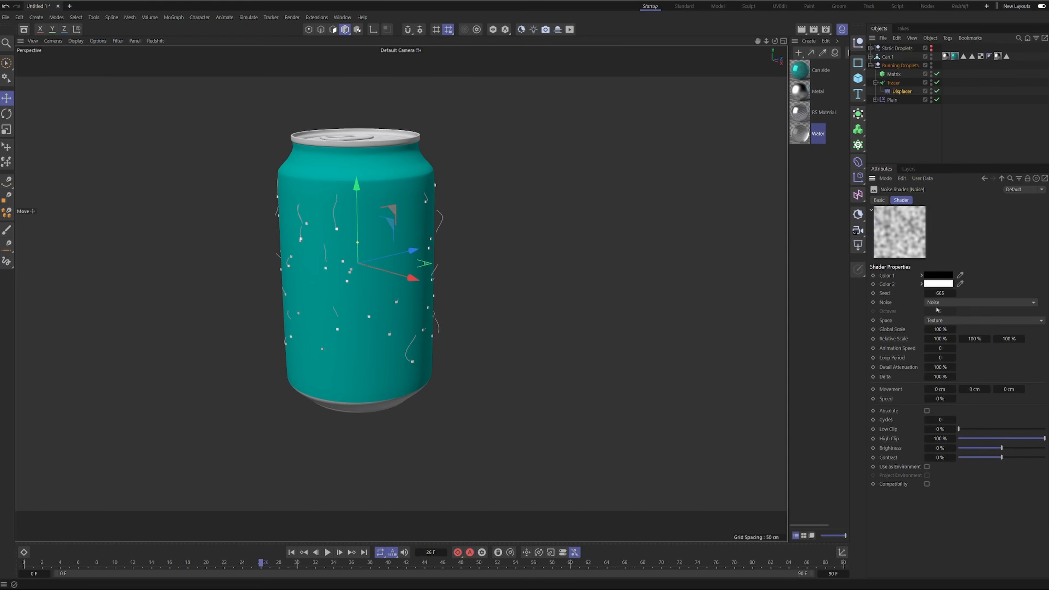
left_click(939, 329)
key("Return")
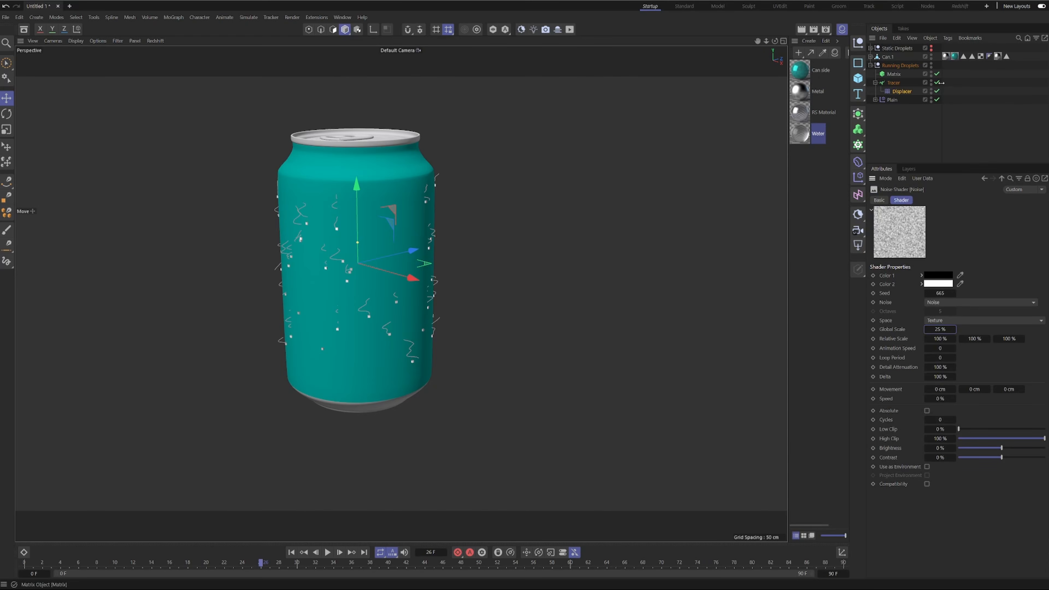
scroll(295, 286, "up", 10)
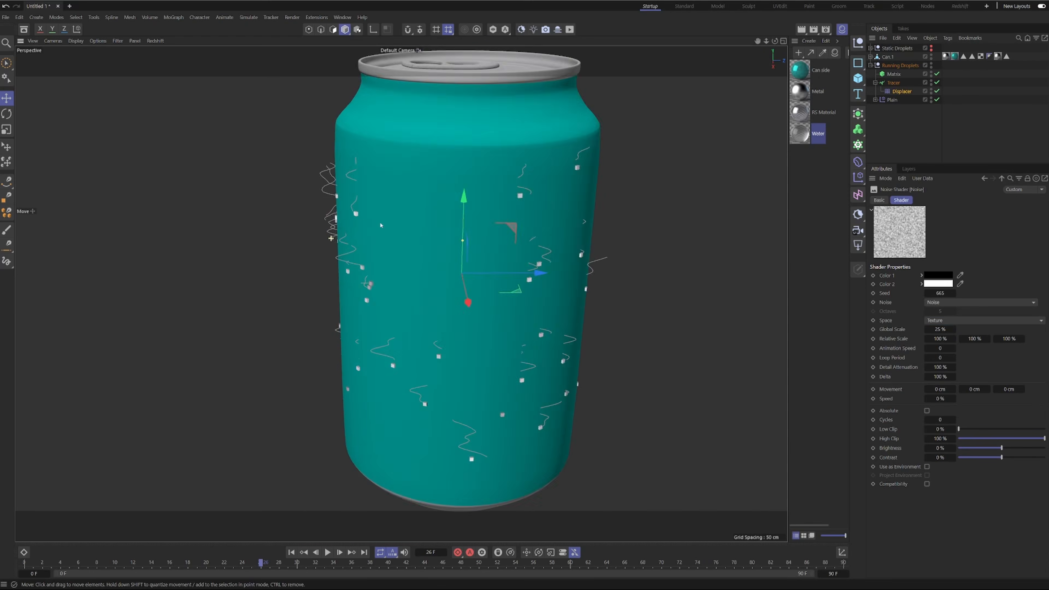
left_click_drag(380, 255, 433, 223, "alt")
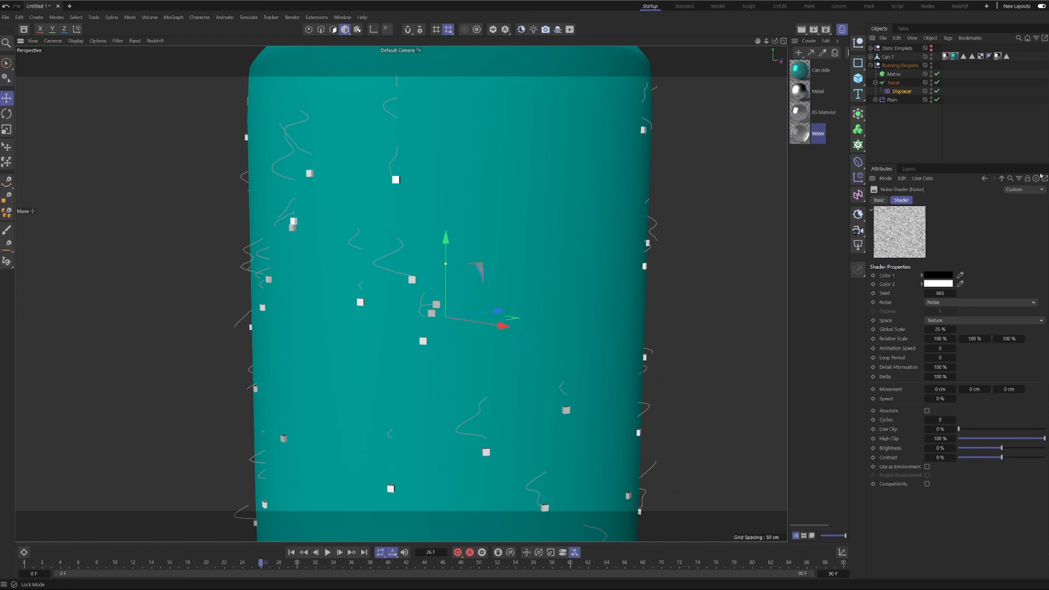
Set the Displacer's height to 1 cm and play the animation to check the trails around the can.
left_click(984, 178)
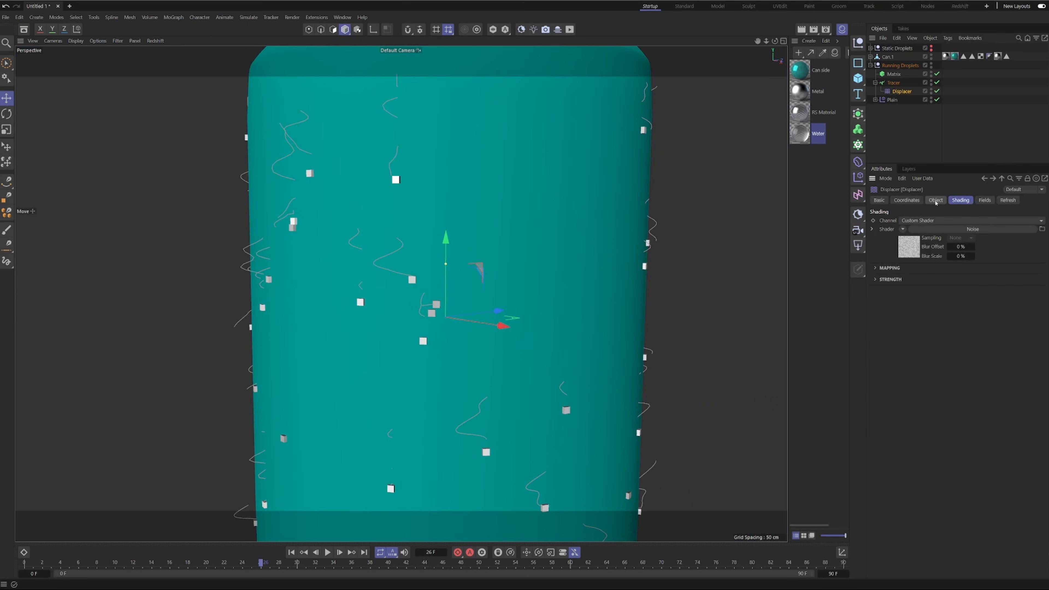
left_click(935, 200)
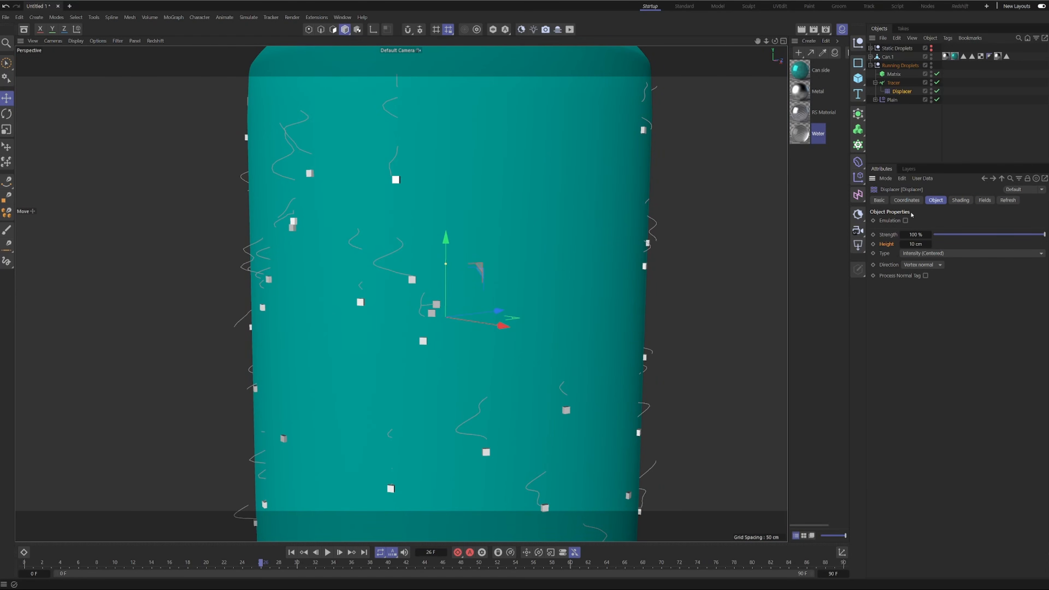
left_click(915, 244)
key("Return")
left_click_drag(416, 263, 295, 248, "alt")
scroll(397, 257, "down", 8)
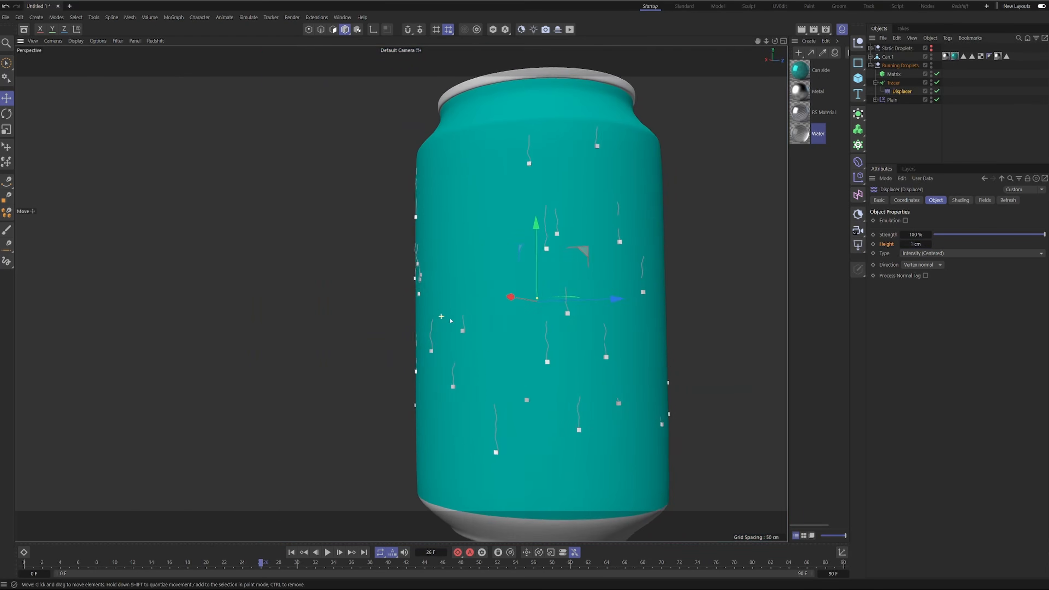
left_click_drag(401, 285, 639, 329, "alt")
key("F8")
left_click_drag(358, 240, 578, 248, "alt")
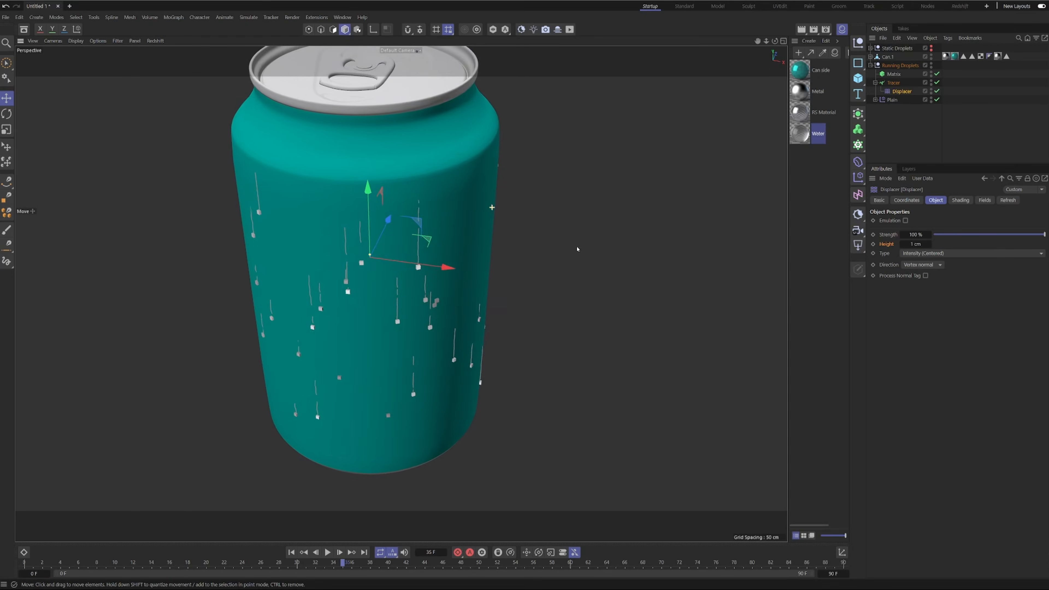
left_click_drag(421, 267, 400, 231, "alt")
scroll(407, 318, "down", 7)
Set the Displacer's direction to Spherical and inspect the trails on the can.
left_click(922, 265)
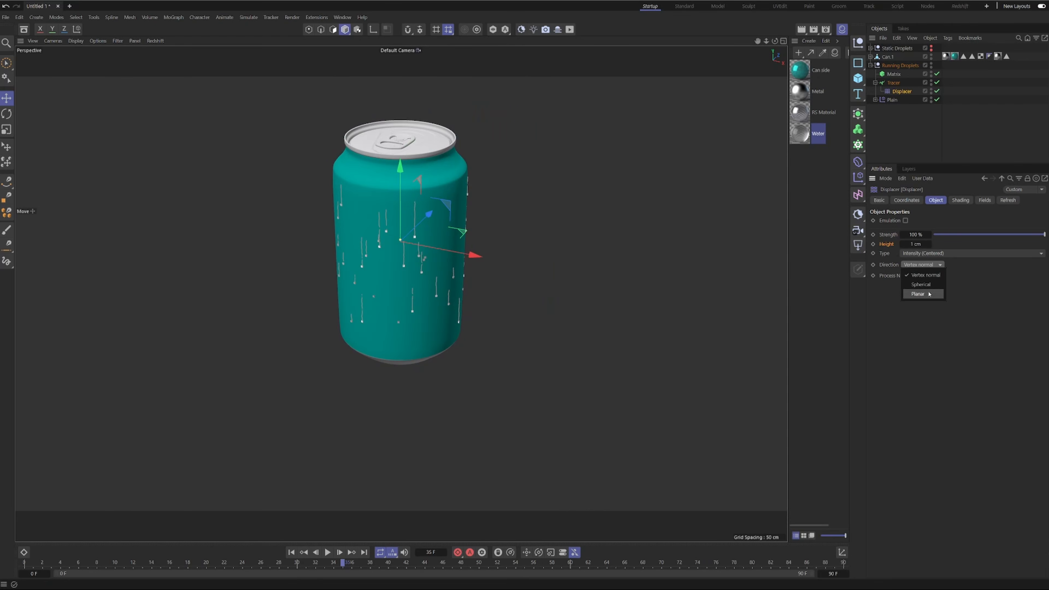
left_click(919, 281)
left_click_drag(435, 314, 540, 268, "alt")
scroll(408, 248, "up", 5)
Try the Planar direction on the Displacer, inspect the trails up close, and switch back to Spherical.
left_click(930, 264)
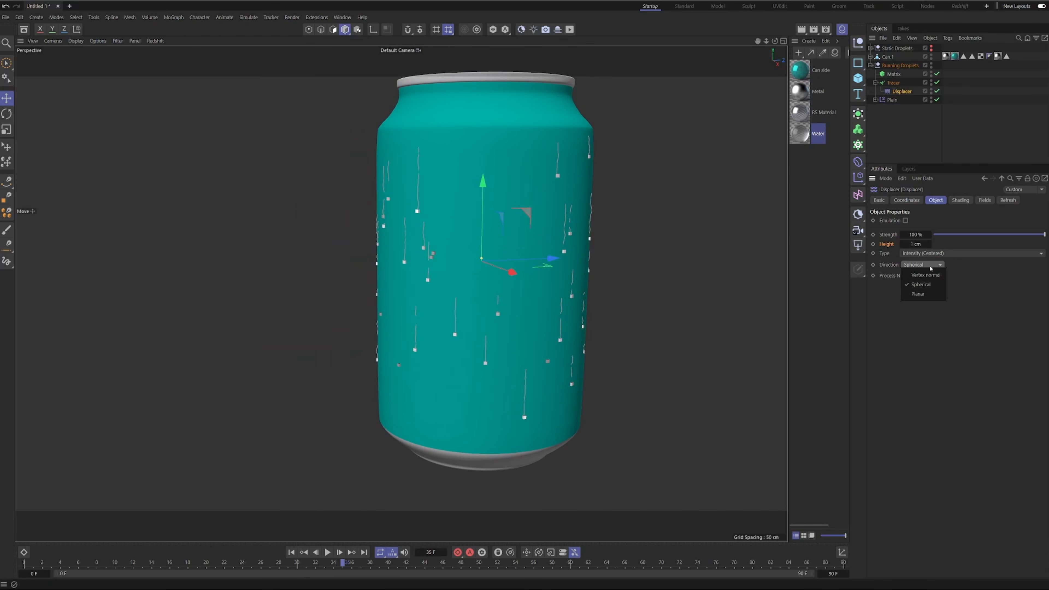
left_click(929, 294)
left_click_drag(454, 265, 623, 261, "alt")
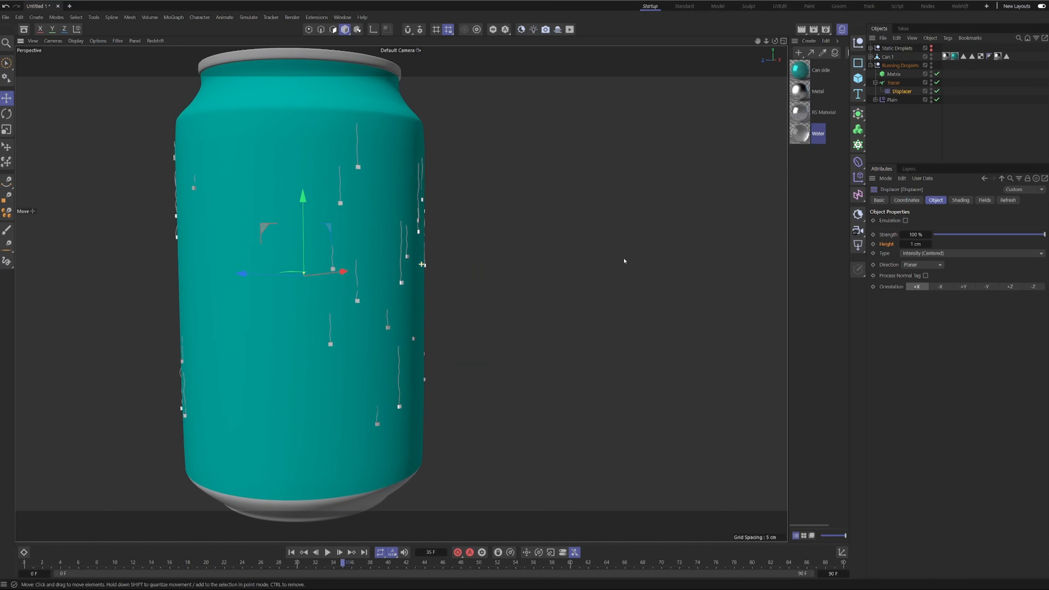
scroll(406, 185, "up", 4)
left_click_drag(406, 186, 296, 224, "alt")
right_click_drag(561, 237, 450, 244, "alt")
left_click_drag(619, 285, 511, 295, "alt")
right_click_drag(609, 242, 739, 223, "alt")
left_click_drag(581, 224, 668, 232, "alt")
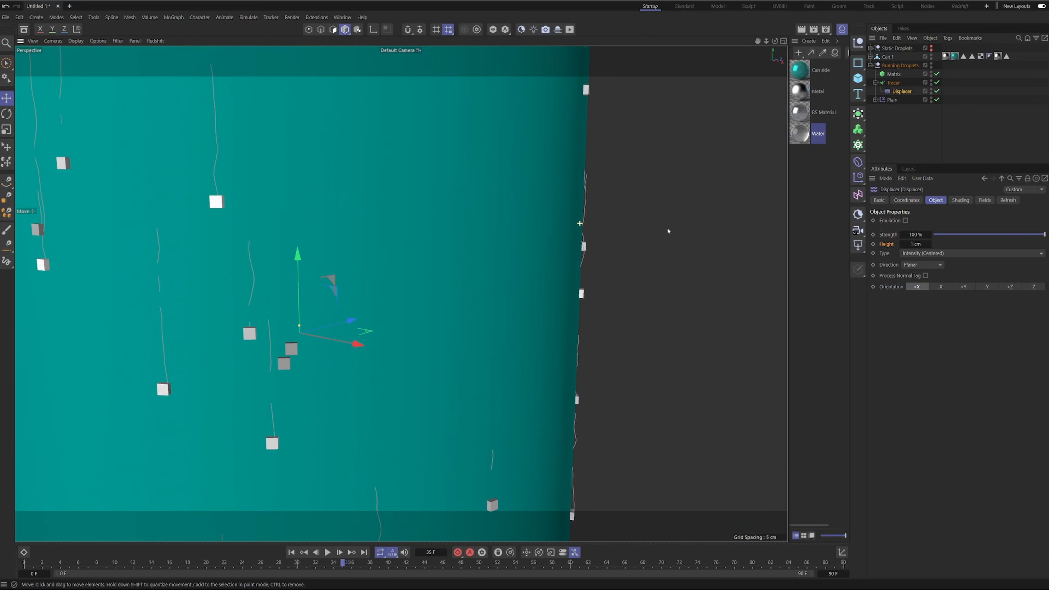
left_click(921, 265)
left_click(920, 277)
right_click_drag(639, 331, 472, 314, "alt")
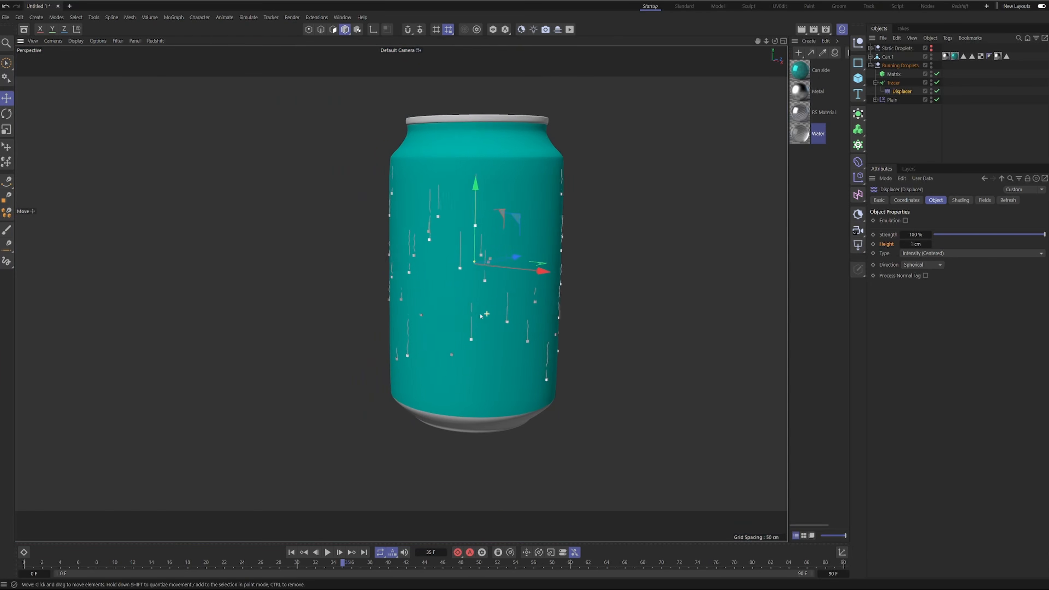
Set the Displacer's type to RGB (XYZ Object) and its height to 2 cm.
left_click(936, 253)
left_click(936, 259)
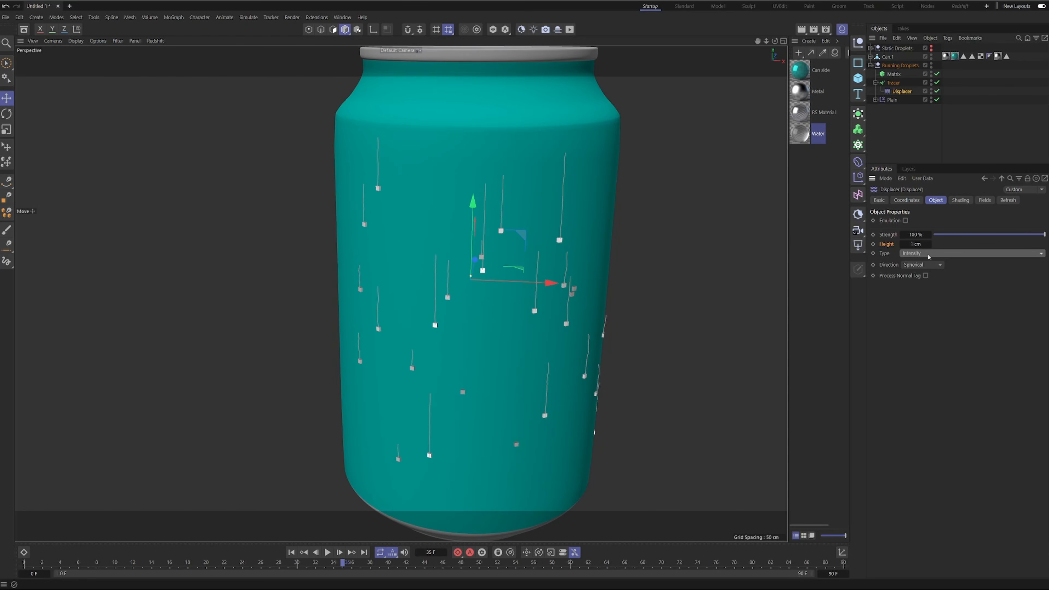
left_click(927, 256)
left_click(936, 306)
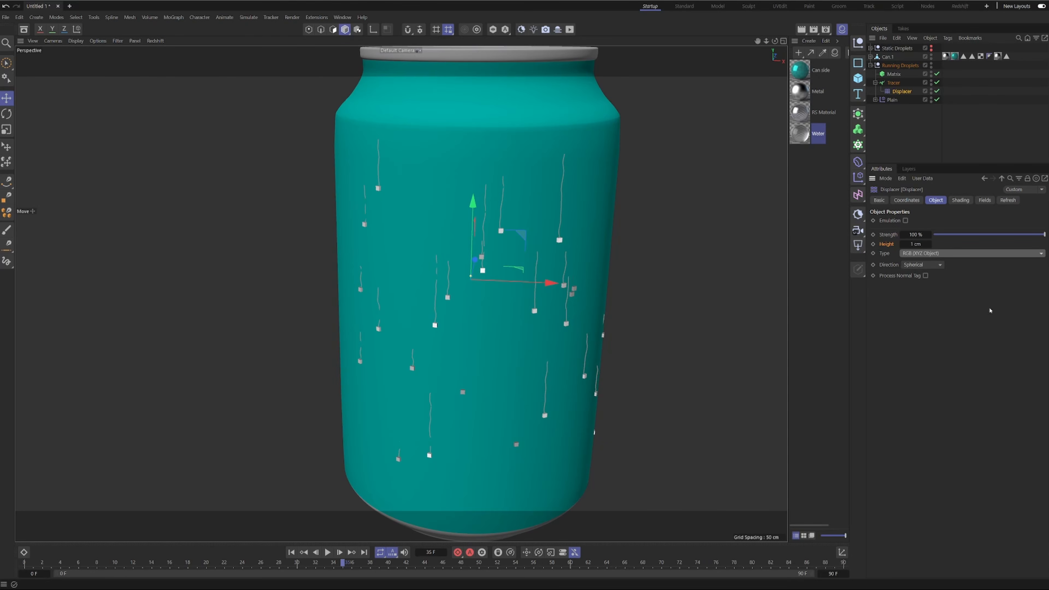
left_click_drag(466, 237, 269, 220, "alt")
right_click_drag(527, 256, 494, 283, "alt")
left_click_drag(497, 280, 652, 293, "alt")
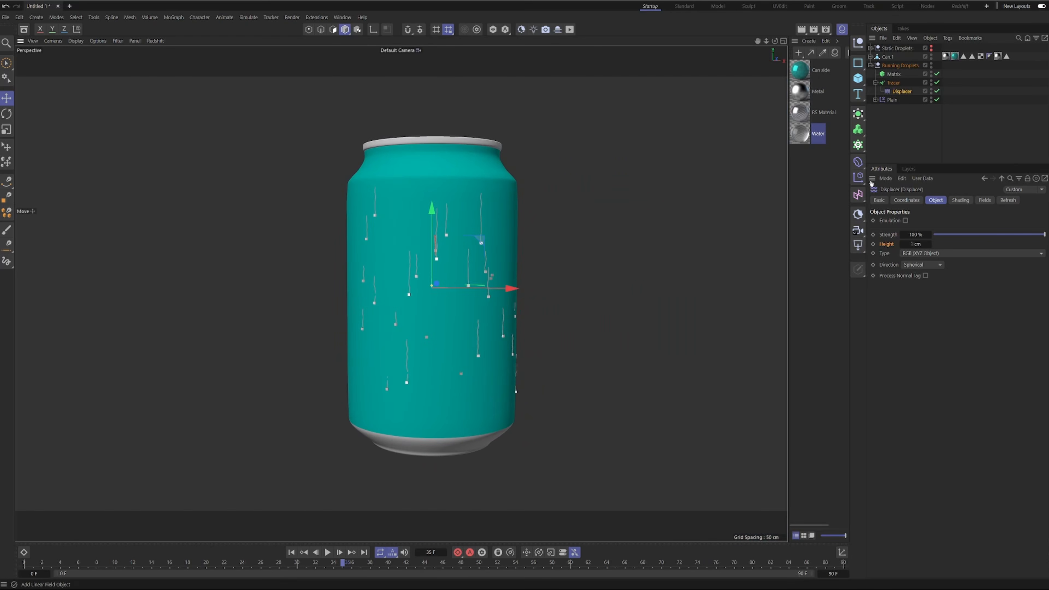
double_click(915, 244)
left_click_drag(475, 264, 498, 285, "alt")
Set the Displacer noise's seed to 667 and readjust its Global Scale to refine the trail distortion.
left_click(960, 200)
left_click(900, 234)
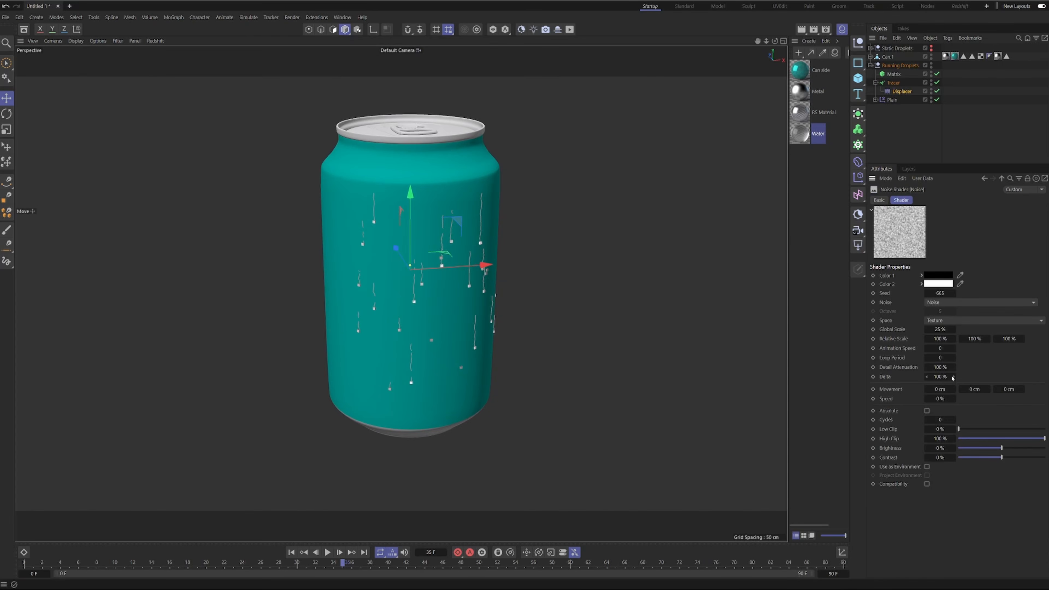
left_click_drag(939, 330, 954, 329)
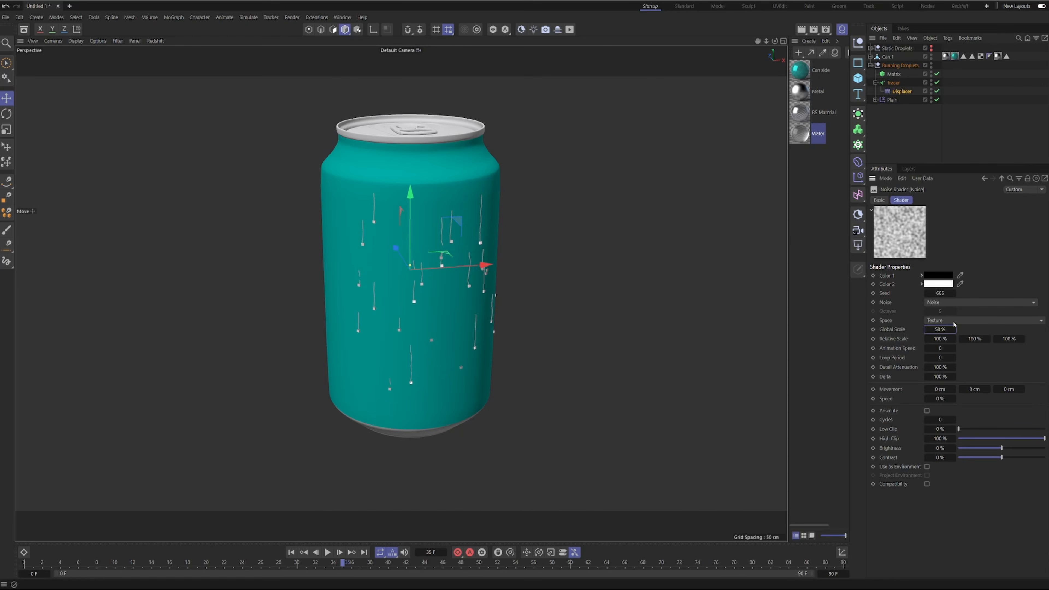
left_click(953, 295)
left_click(954, 296)
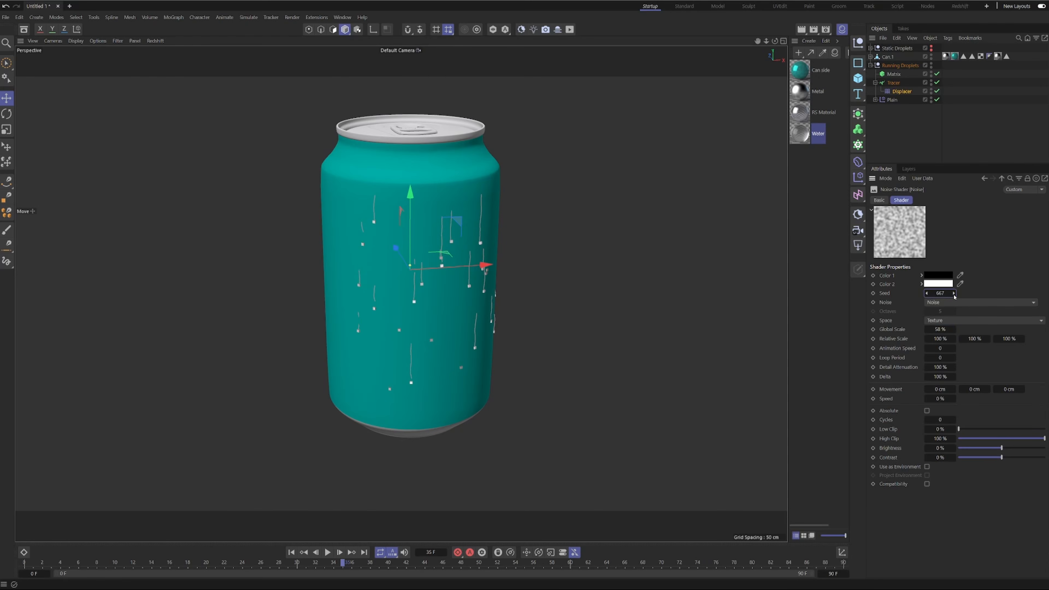
left_click_drag(434, 273, 399, 223, "alt")
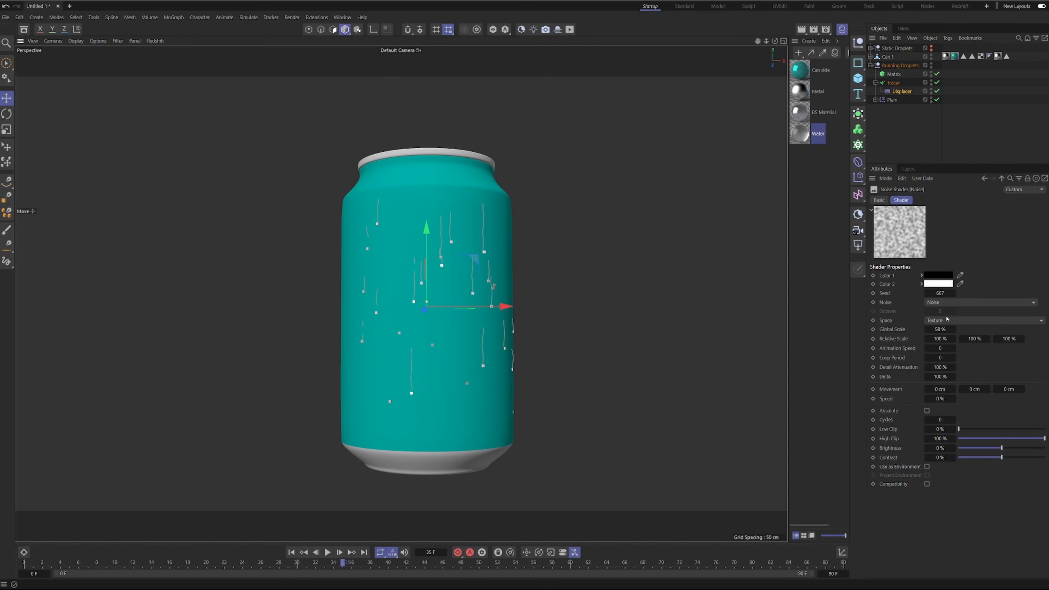
left_click_drag(939, 332, 914, 332)
mouse_move(935, 330)
left_mouse_down()
mouse_move(955, 330)
mouse_move(936, 330)
left_mouse_up()
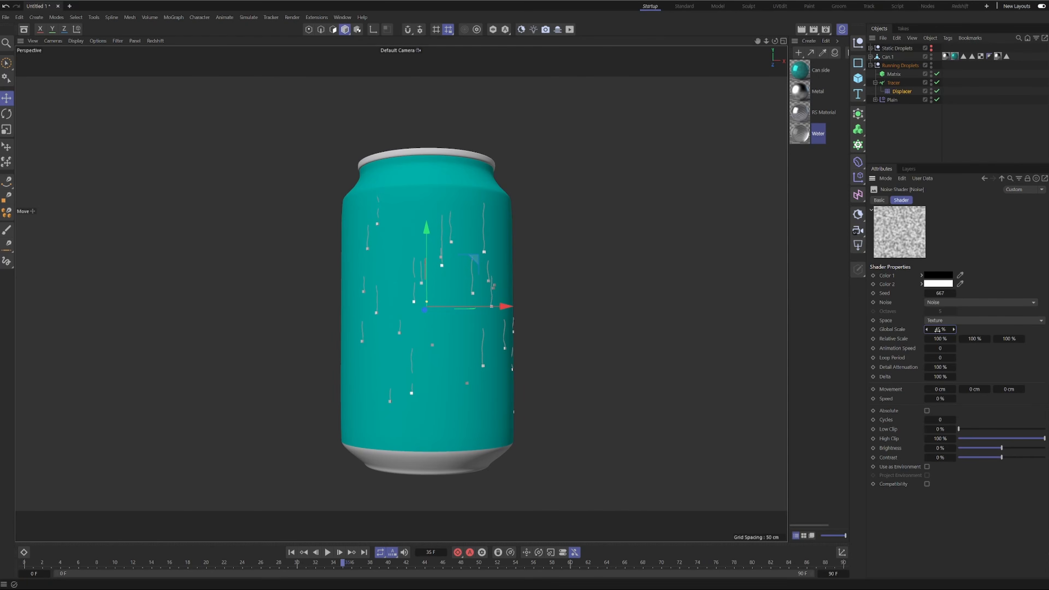
left_click(984, 178)
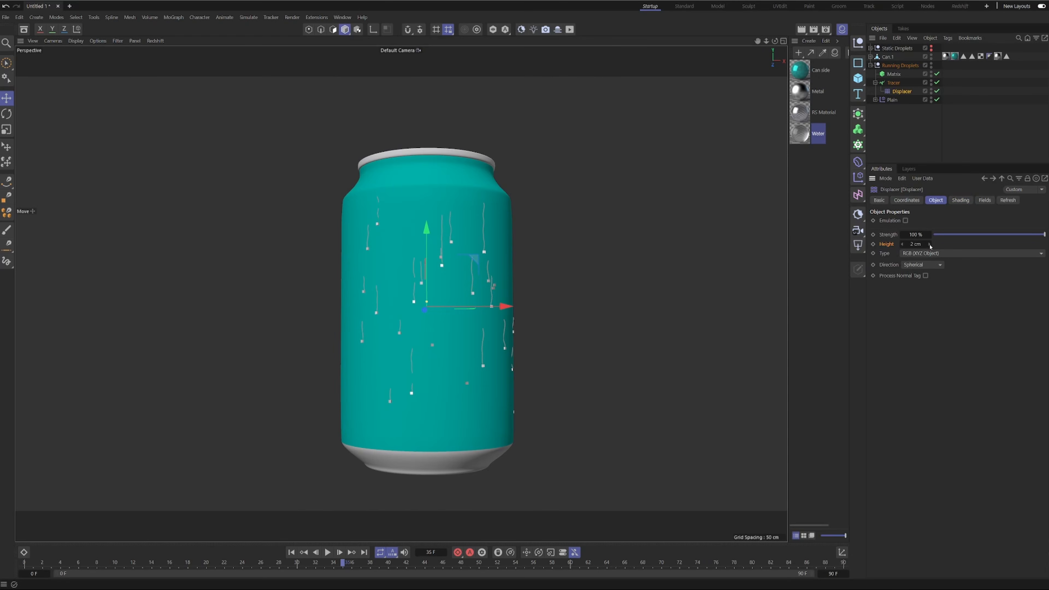
Play the animation from the start and examine the distorted trails from several angles.
scroll(598, 409, "up", 4)
mouse_move(598, 408)
left_mouse_down("alt")
mouse_move(578, 412)
mouse_move(635, 414)
mouse_move(515, 413)
mouse_move(635, 415)
left_mouse_up("alt")
scroll(594, 413, "down", 4)
left_click(291, 552)
left_click(328, 551)
left_click(608, 315)
left_click_drag(608, 315, 569, 438, "alt")
scroll(562, 383, "up", 3)
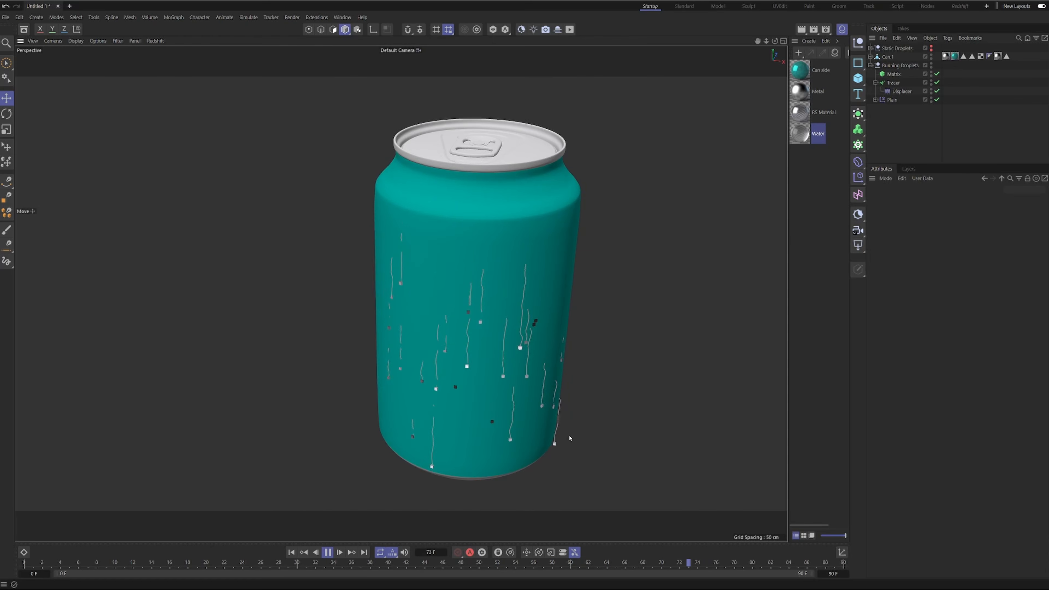
left_click(330, 556)
left_click_drag(468, 323, 533, 294, "alt")
middle_click_drag(484, 366, 455, 276, "alt")
left_click_drag(455, 276, 428, 277, "alt")
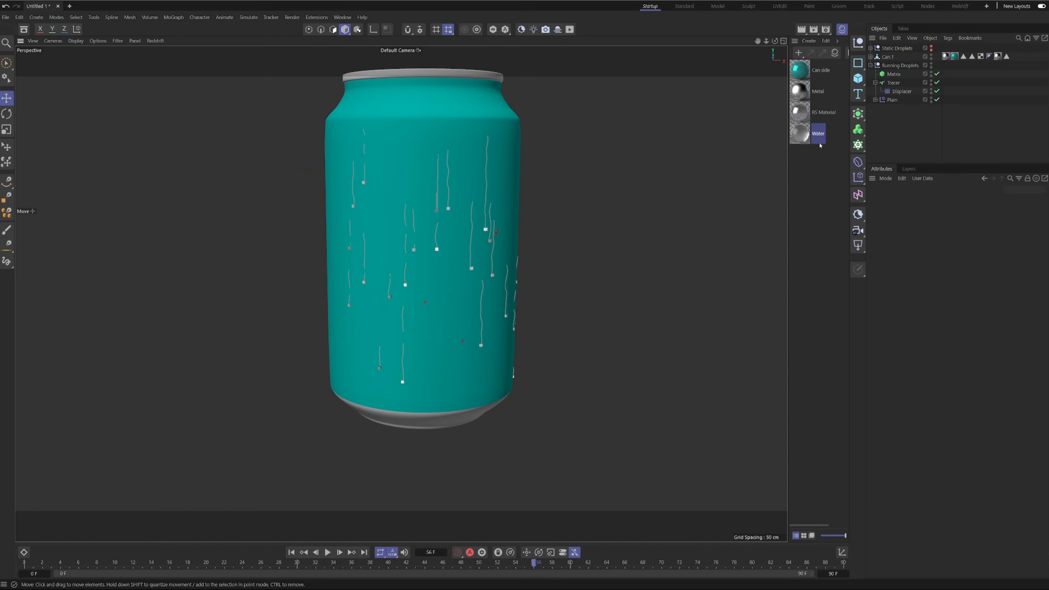
Reduce the Matrix object's Count and replay the animation to check the spacing of the running droplets.
left_click(893, 74)
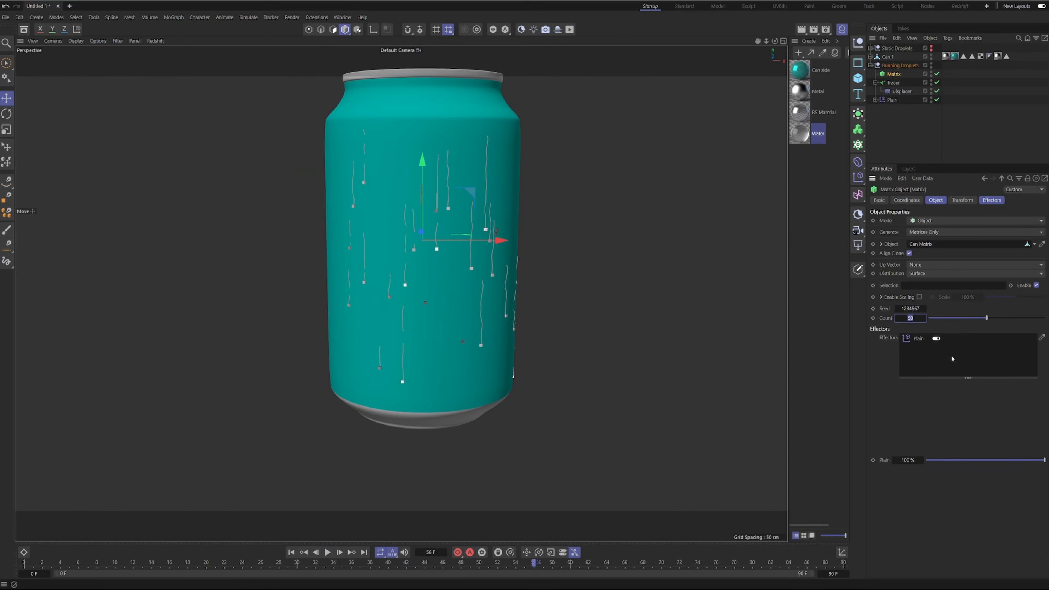
left_click(291, 552)
left_click(328, 552)
left_click_drag(576, 283, 479, 273, "alt")
scroll(484, 270, "down", 4)
mouse_move(455, 307)
left_mouse_down("alt")
mouse_move(622, 308)
mouse_move(467, 307)
left_mouse_up("alt")
left_click_drag(435, 262, 449, 263, "alt")
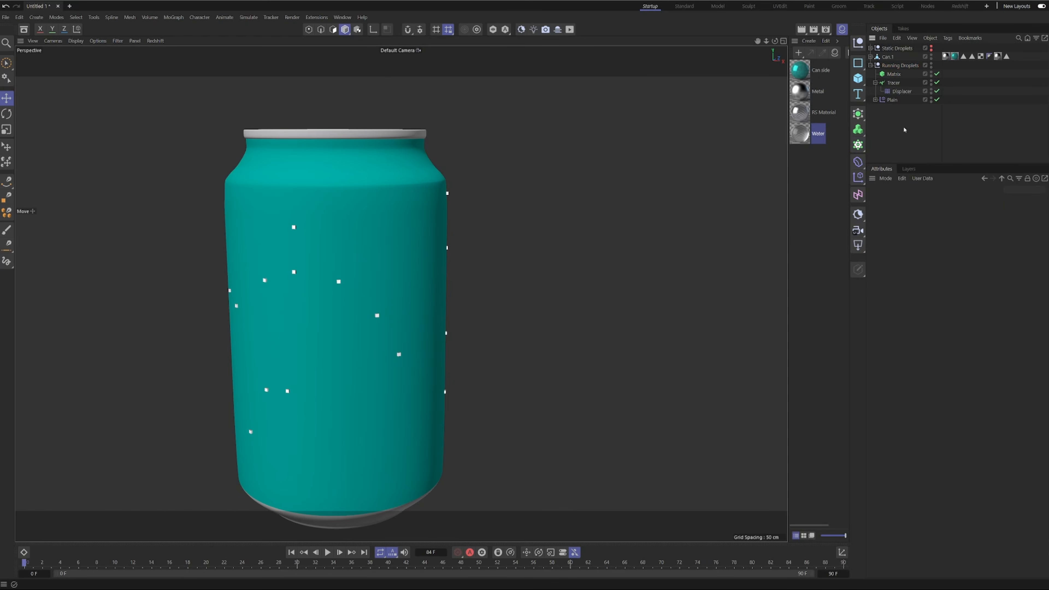
Add a Volume Mesher and a Volume Builder, nesting the Tracer in the builder and the builder in the mesher.
left_click_drag(859, 131, 914, 157)
left_click_drag(914, 97, 912, 92)
left_click(914, 92)
left_click_drag(895, 49, 904, 83)
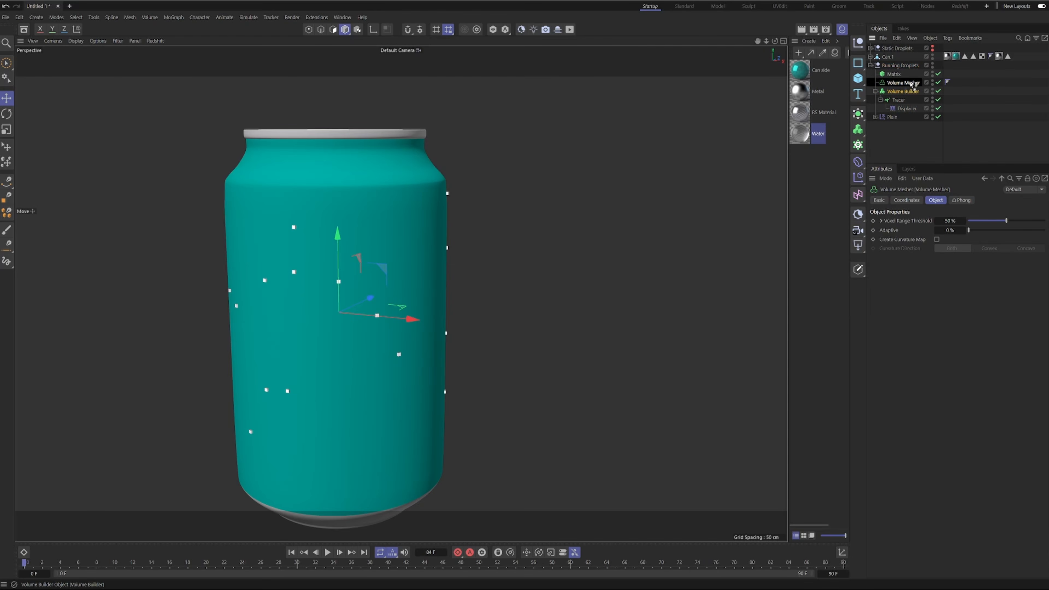
left_click(990, 116)
Disable the Volume Mesher and set the Volume Builder's voxel size to 1 cm.
left_click(942, 82)
left_click(907, 91)
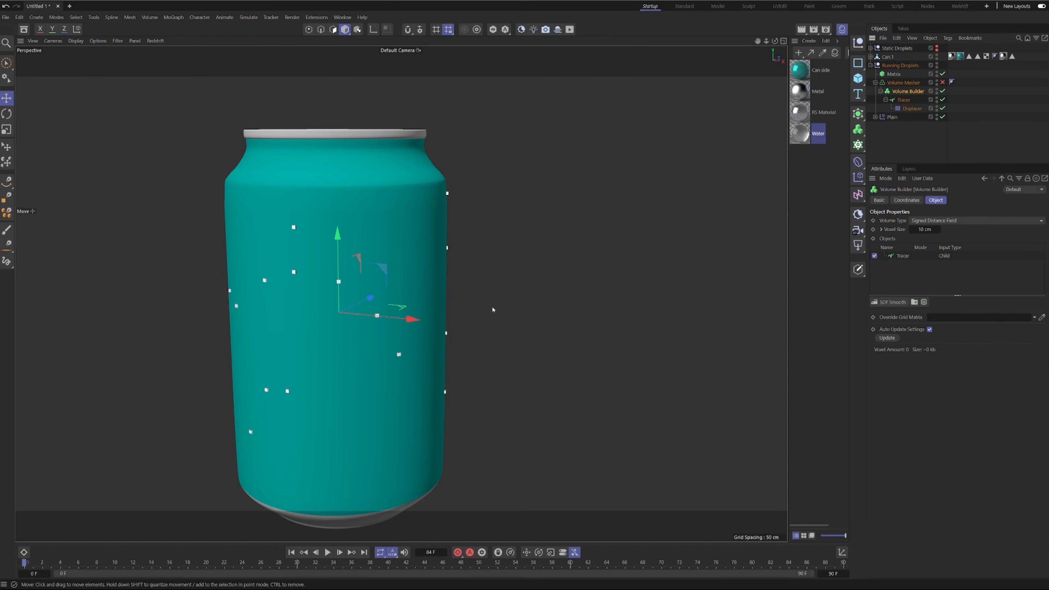
middle_click_drag(387, 314, 407, 283, "alt")
left_click_drag(407, 283, 385, 283, "alt")
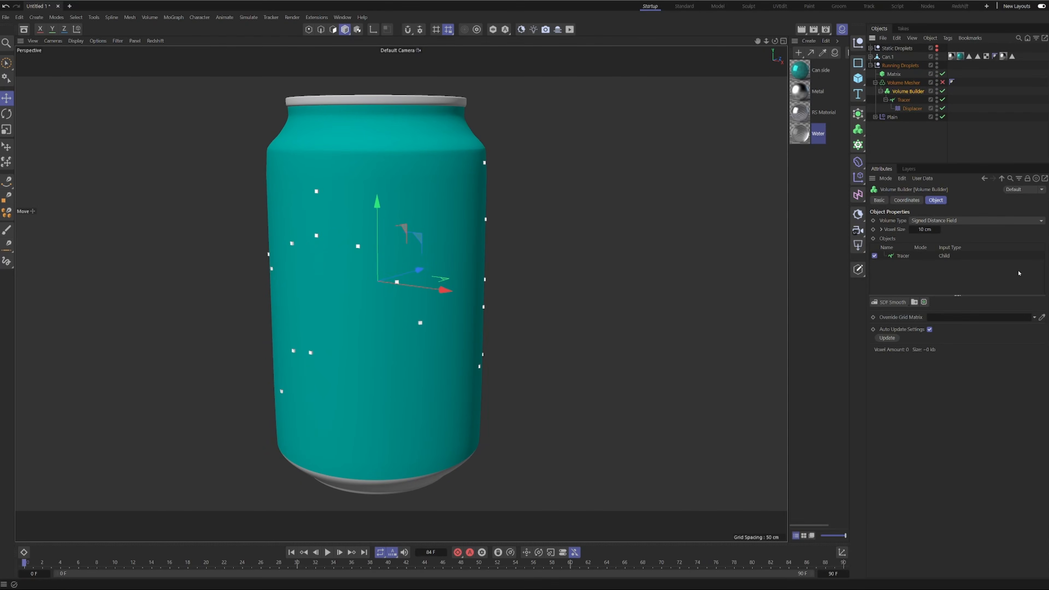
left_click(930, 229)
left_click_drag(351, 246, 386, 237, "alt")
Set the radius of the Tracer entry in the Volume Builder to 1 cm.
left_click(911, 259)
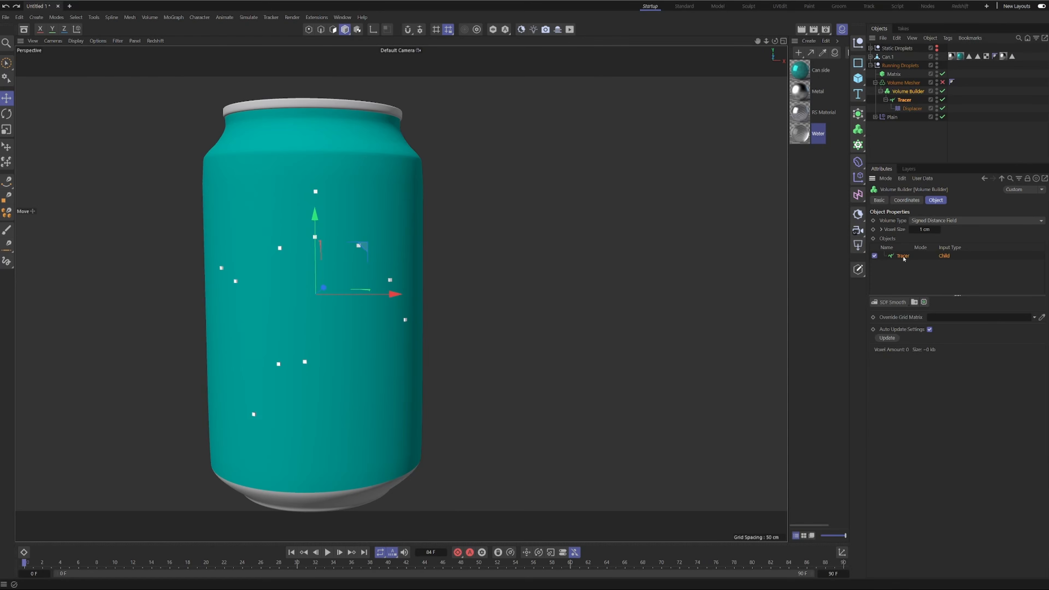
right_click(913, 271)
left_click(910, 263)
left_click(908, 285)
left_click(904, 257)
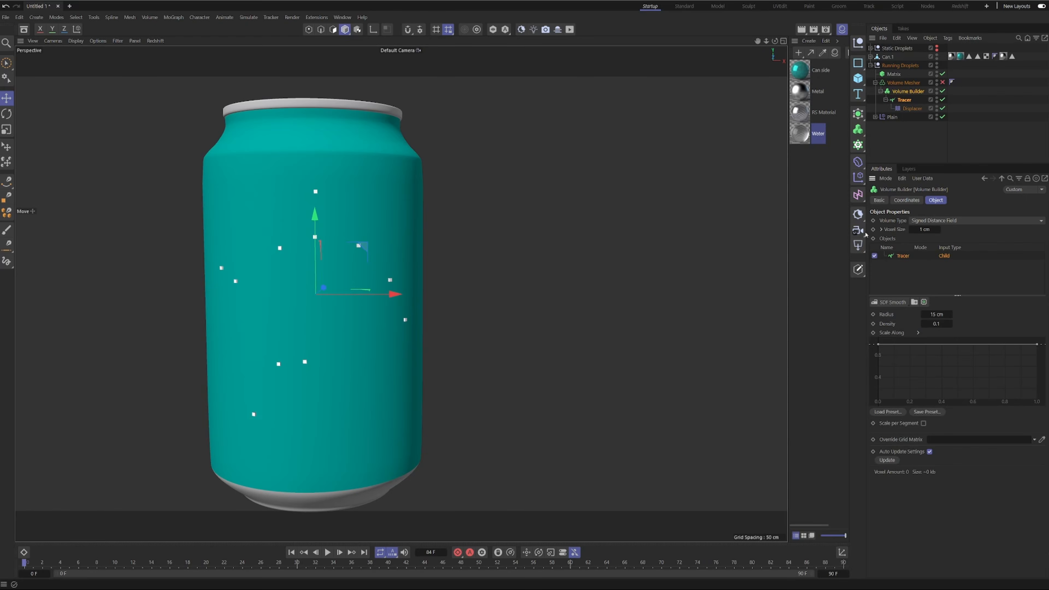
double_click(936, 314)
key("Return")
Play the animation until trails form, stop it, and set the Tracer entry's density to 1.
left_click(326, 551)
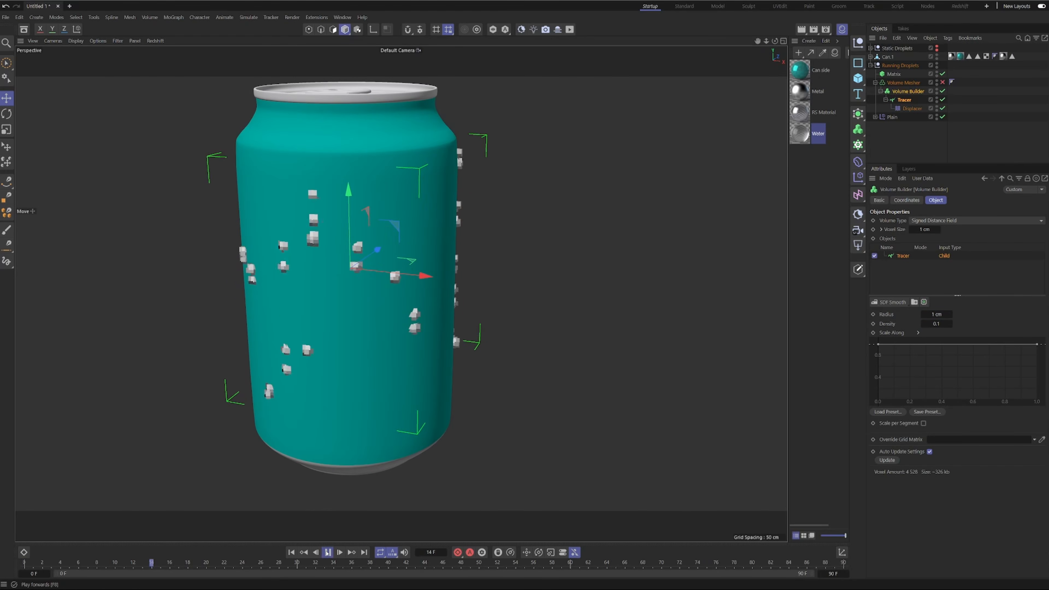
left_click(327, 552)
scroll(457, 314, "up", 5)
left_click_drag(407, 316, 292, 248, "alt")
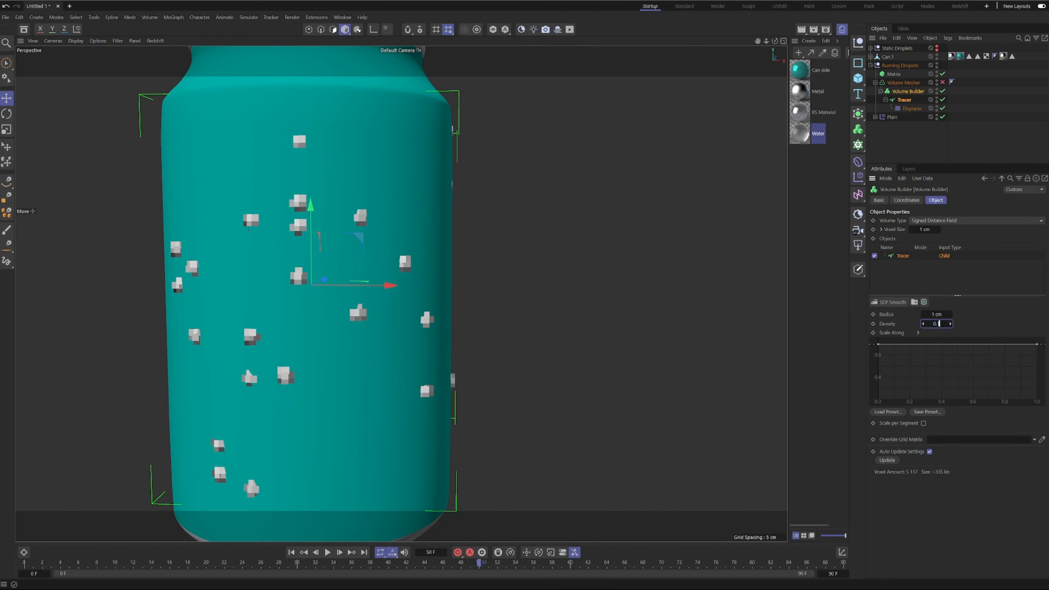
type("1")
key("Return")
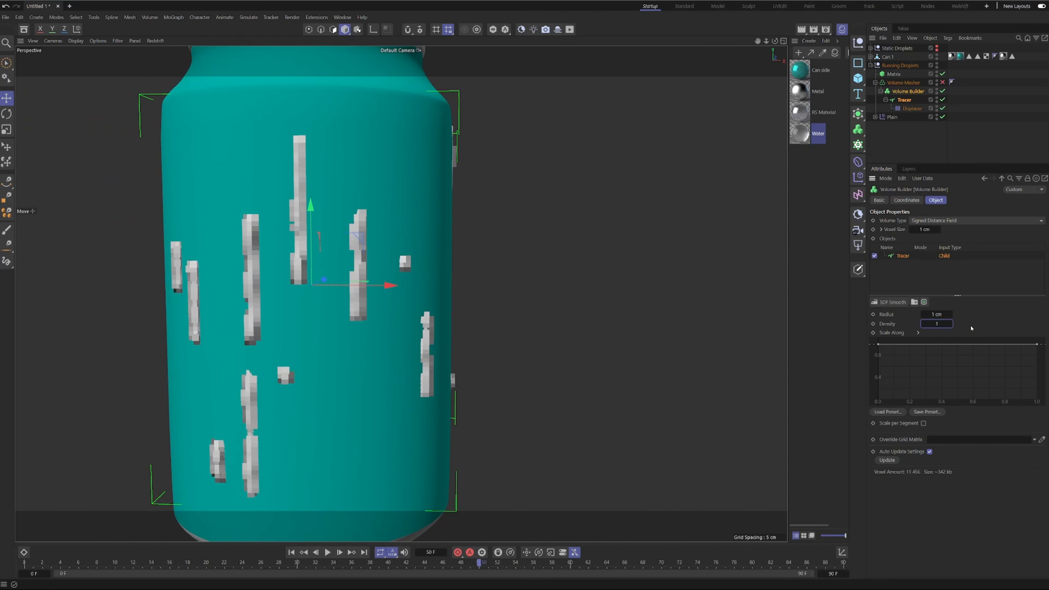
Set the Volume Builder's voxel size to 0.5 cm and replay the animation to review the volume trails.
left_click(924, 229)
type(".5")
key("Return")
mouse_move(359, 242)
left_mouse_down("alt")
mouse_move(252, 227)
mouse_move(419, 232)
mouse_move(378, 237)
left_mouse_up("alt")
left_click(292, 553)
left_click(327, 553)
left_click_drag(322, 438, 348, 411, "alt")
scroll(348, 410, "down", 5)
left_click_drag(329, 372, 306, 377, "alt")
scroll(322, 320, "up", 2)
left_click_drag(323, 327, 349, 328, "alt")
left_click(329, 553)
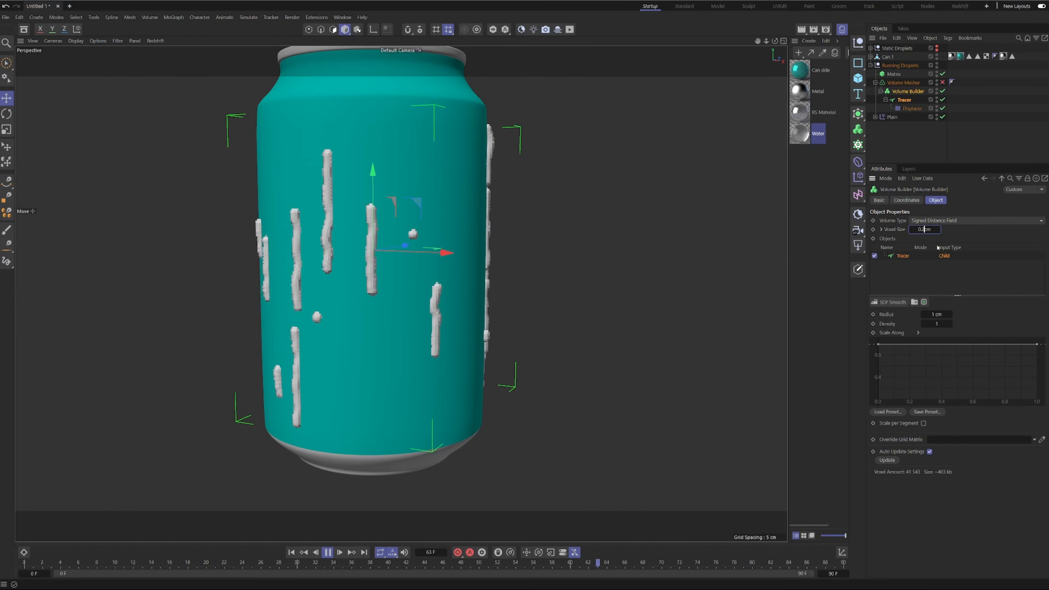
Refine the Volume Builder's voxel size to 0.25 cm and inspect the trails up close.
key("BackSpace")
type("25")
key("Return")
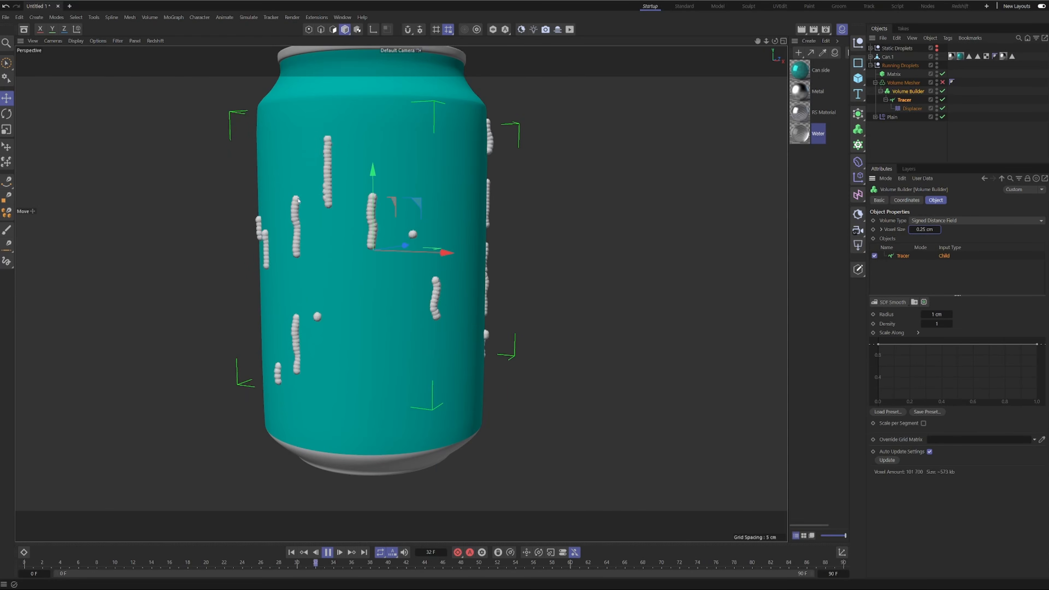
scroll(401, 219, "up", 5)
left_click_drag(401, 219, 302, 211, "alt")
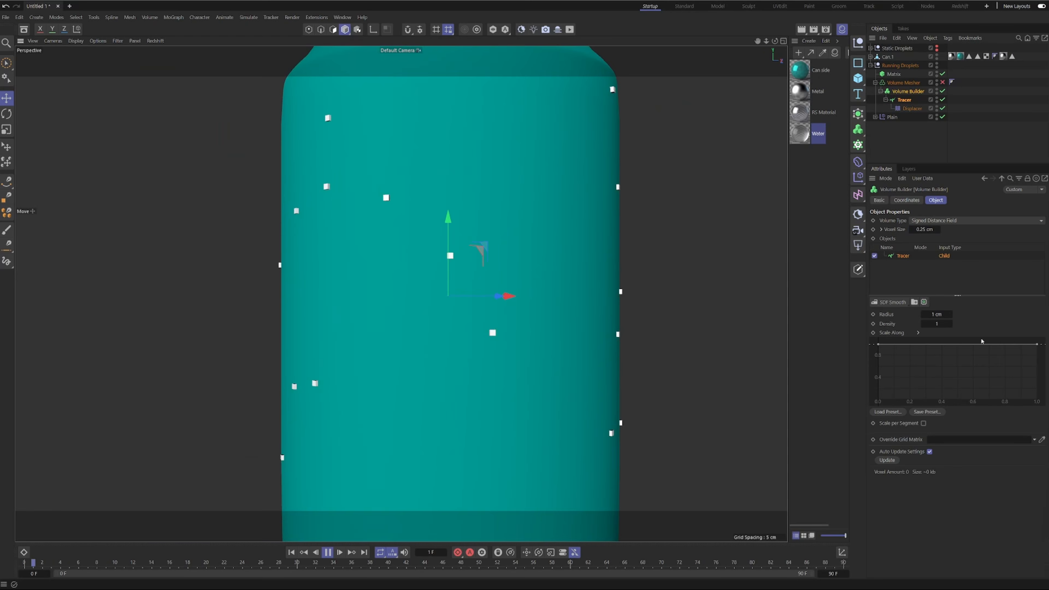
Set the Tracer entry's density in the Volume Builder to 2.
double_click(936, 324)
type("2")
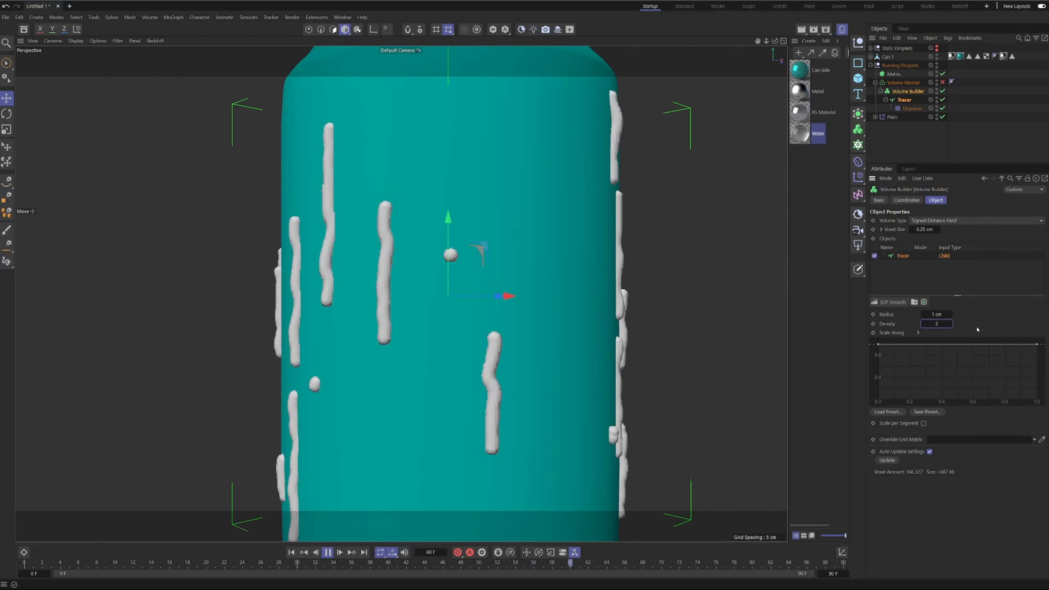
scroll(363, 343, "down", 8)
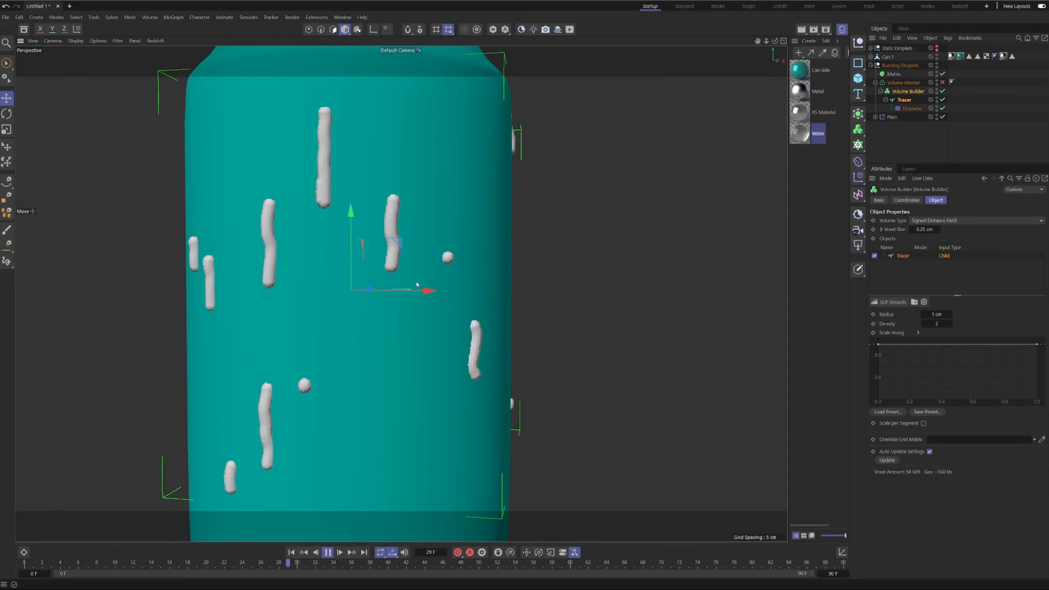
Taper the Tracer entry's Scale Along curve by lowering its start to about 0.1 and adding a point about two thirds along.
left_click_drag(389, 365, 429, 371, "alt")
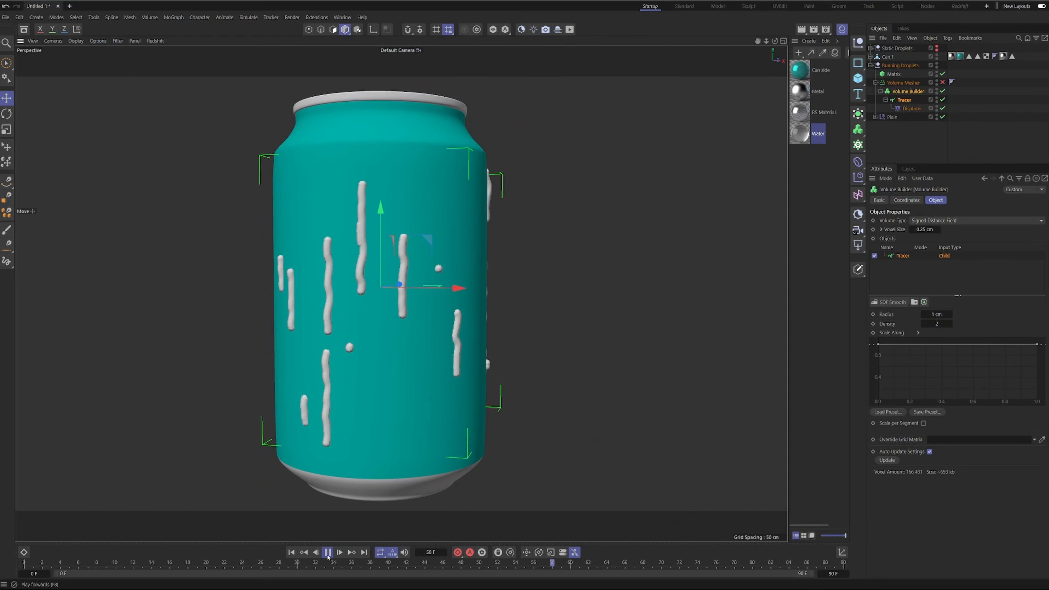
key("space")
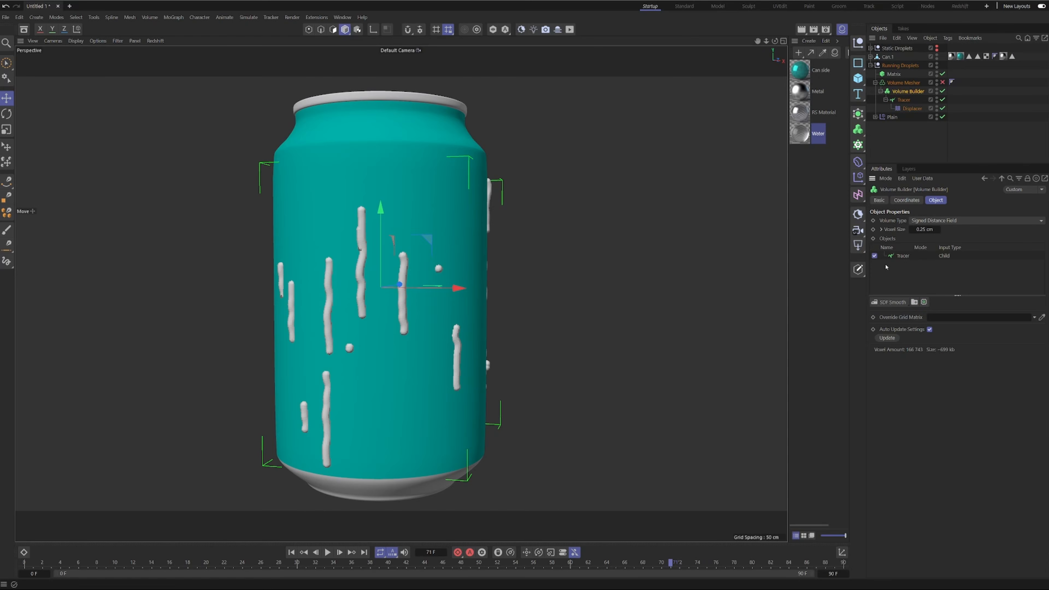
left_click(898, 256)
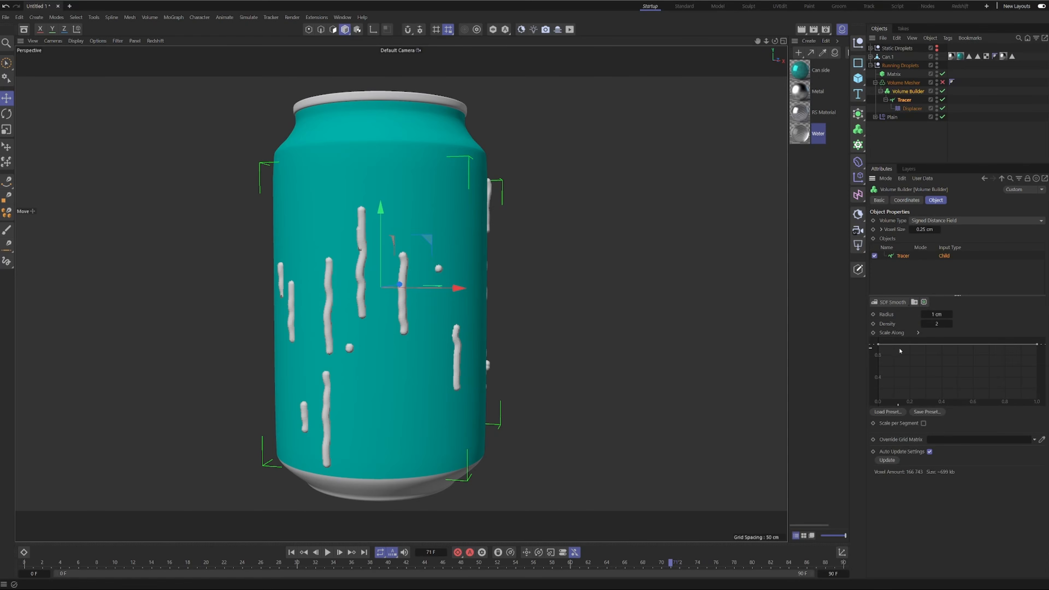
left_click_drag(878, 345, 879, 393)
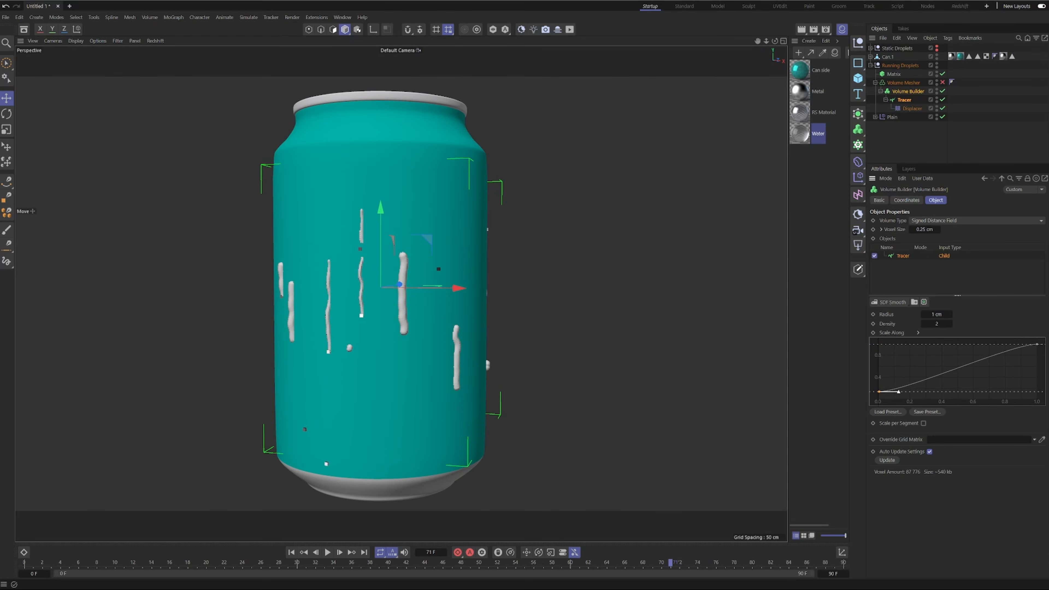
left_click(986, 358)
mouse_move(985, 360)
left_mouse_down()
mouse_move(956, 372)
mouse_move(982, 358)
left_mouse_up()
left_click_drag(878, 392, 878, 395)
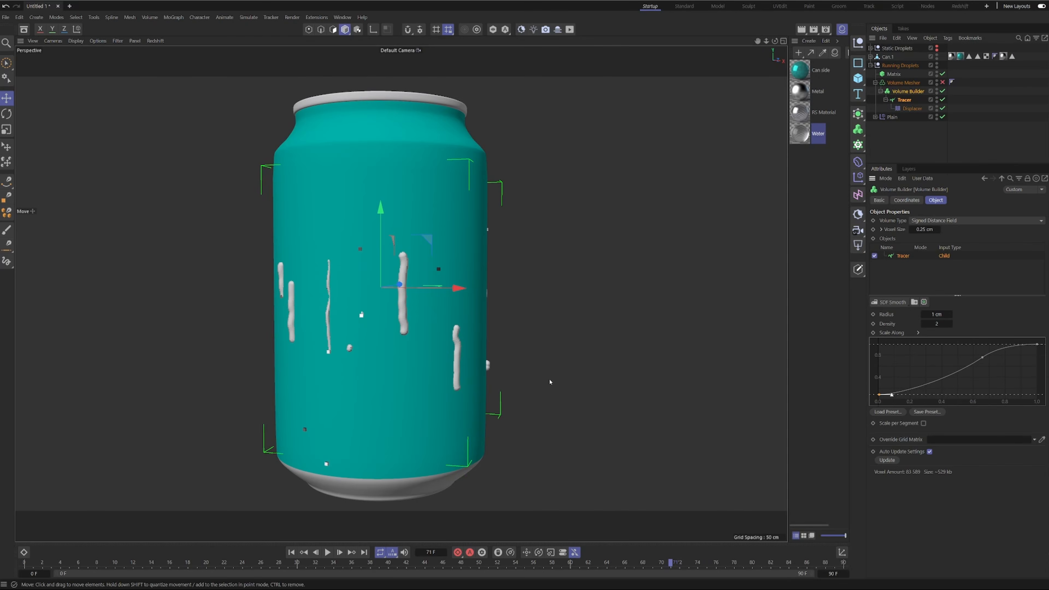
Enable Scale per Segment for the Tracer entry and check the taper on trails around the can.
mouse_move(306, 311)
left_mouse_down("alt")
mouse_move(267, 321)
mouse_move(306, 319)
left_mouse_up("alt")
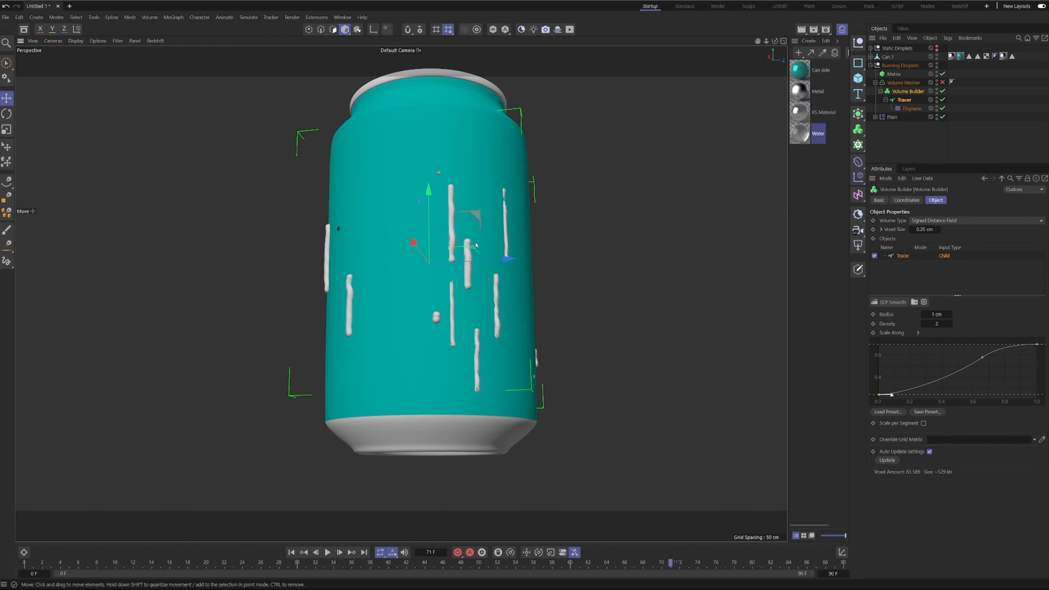
left_click_drag(476, 247, 537, 295, "alt")
middle_click_drag(266, 291, 377, 308, "alt")
left_click_drag(378, 309, 368, 284, "alt")
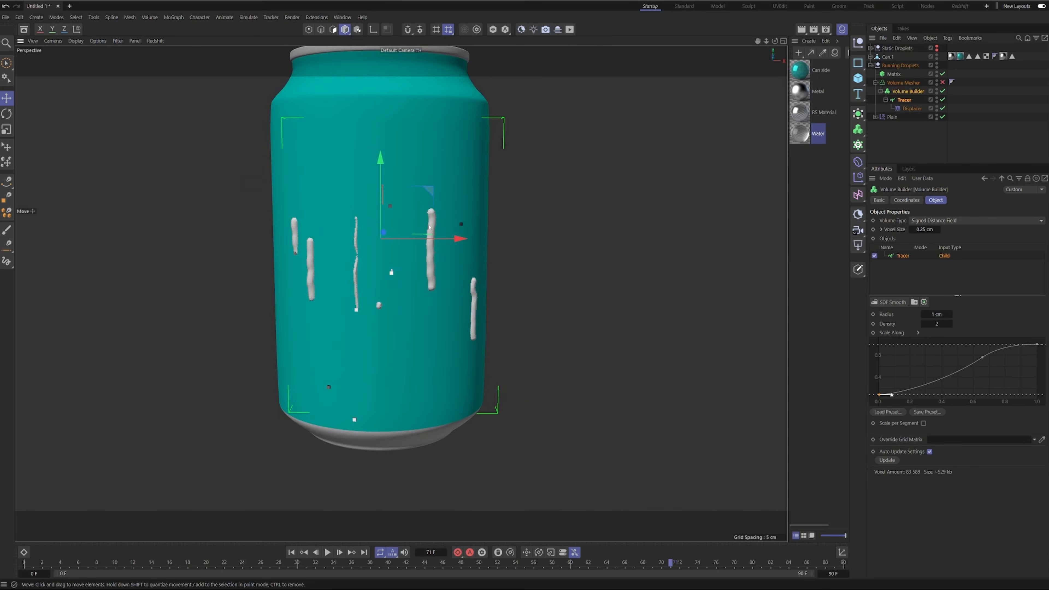
left_click_drag(392, 219, 413, 264)
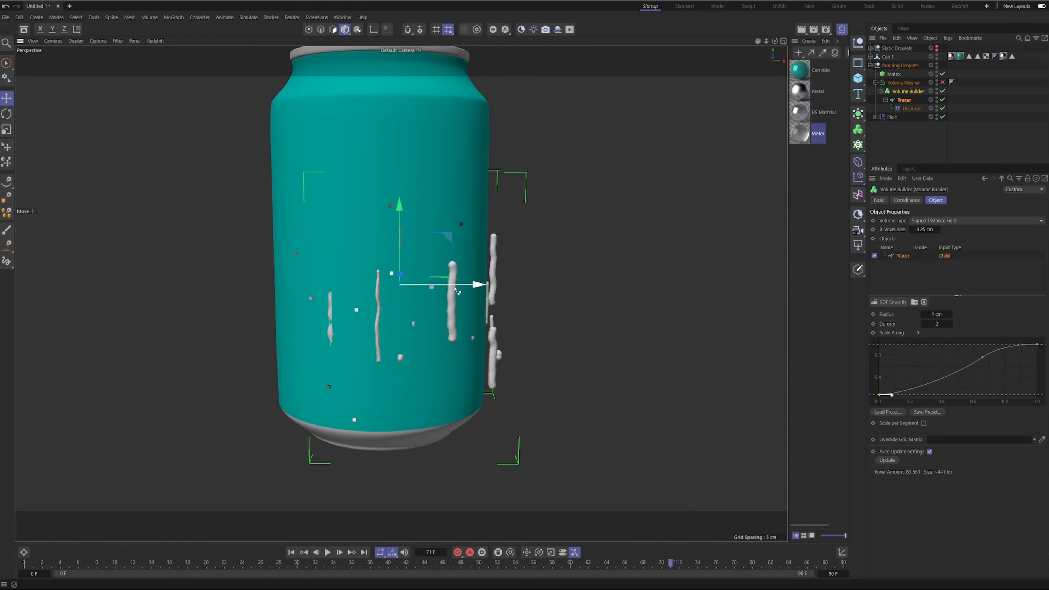
key("ctrl+z")
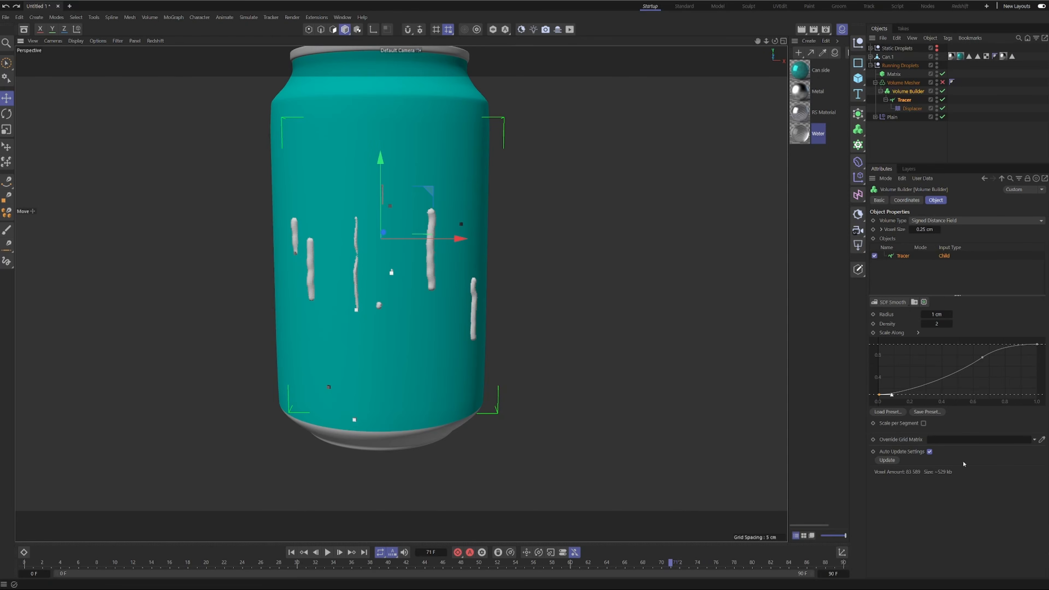
left_click(923, 423)
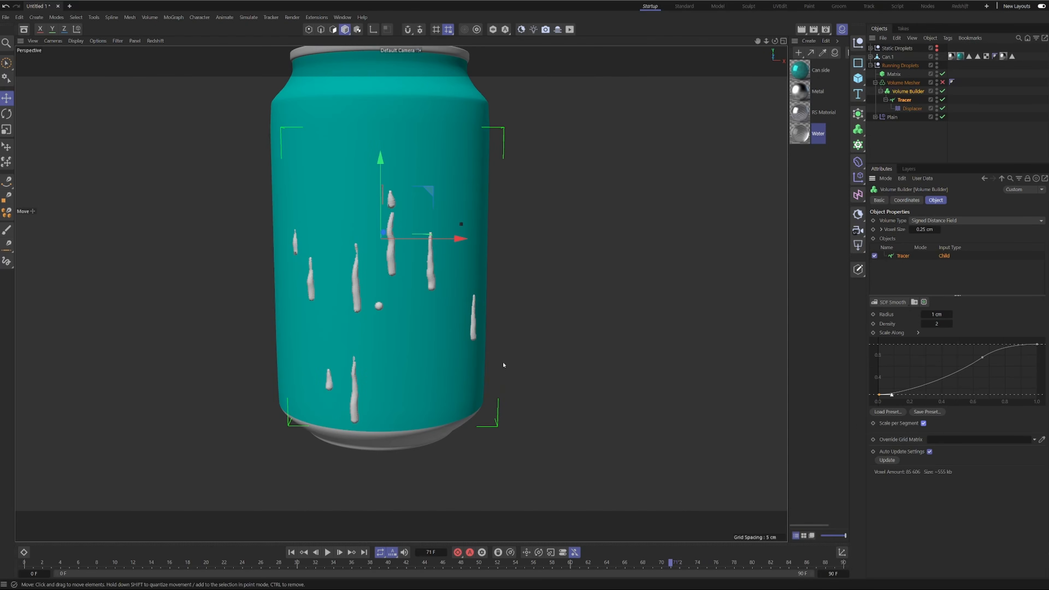
left_click_drag(322, 278, 397, 281, "alt")
right_click_drag(400, 280, 415, 279, "alt")
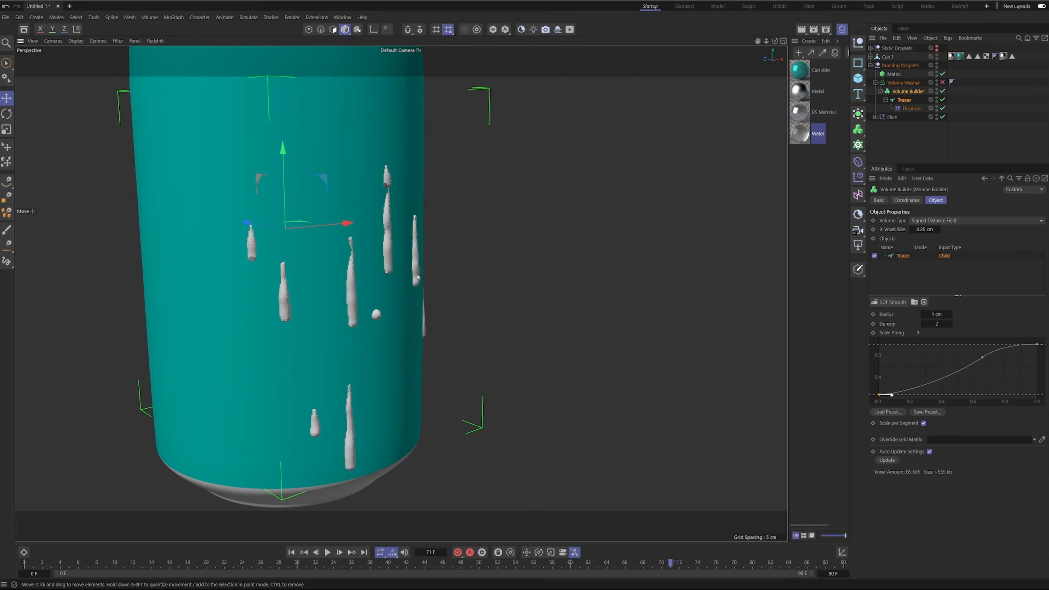
left_click_drag(415, 279, 305, 283, "alt")
Raise the start of the Scale Along curve to about 0.3 and readjust its middle point.
left_click_drag(878, 395, 880, 386)
mouse_move(985, 371)
left_mouse_down()
mouse_move(981, 357)
mouse_move(996, 351)
mouse_move(977, 361)
left_mouse_up()
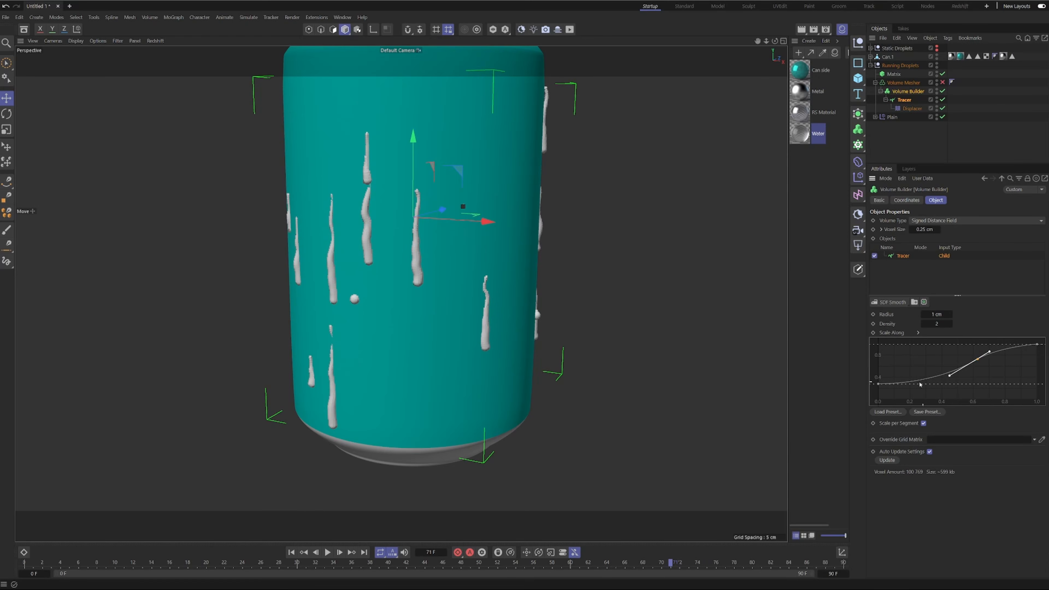
left_click(878, 384)
left_click_drag(880, 384, 879, 383)
left_click_drag(318, 234, 395, 228, "alt")
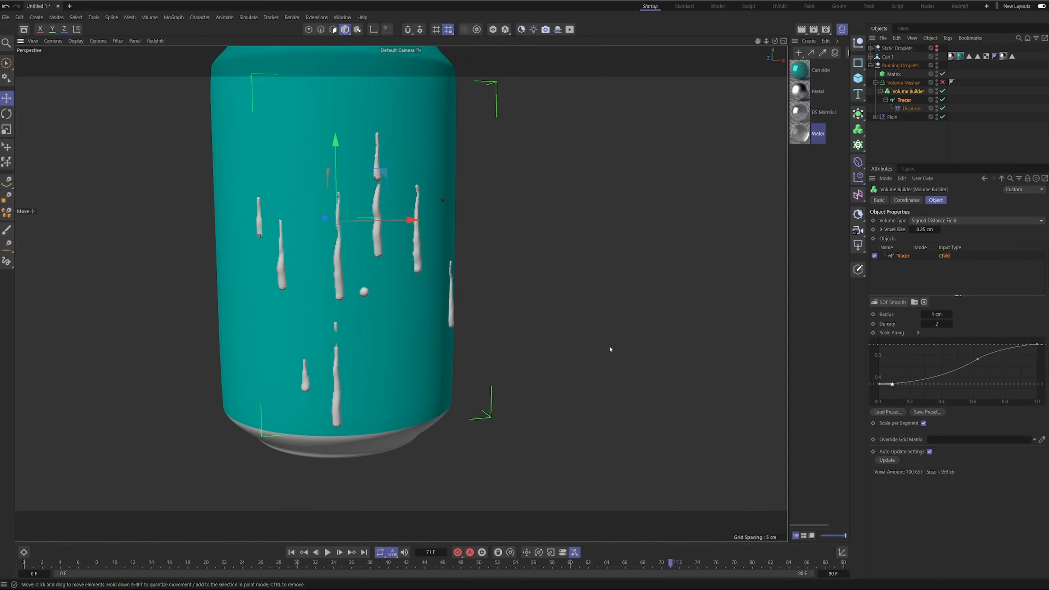
Set the Volume Builder's voxel size to 0.2 cm and the Tracer entry's density to 5.
left_click(925, 229)
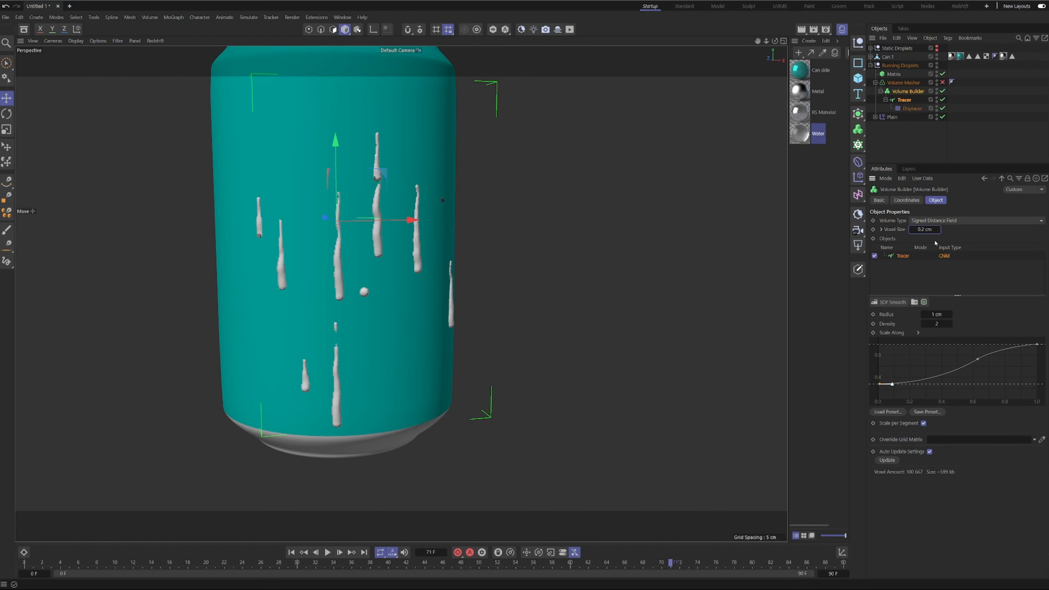
left_click_drag(361, 250, 279, 241, "alt")
mouse_move(414, 193)
right_mouse_down("alt")
mouse_move(440, 199)
mouse_move(418, 194)
right_mouse_up("alt")
left_click_drag(418, 194, 444, 190, "alt")
left_click(937, 324)
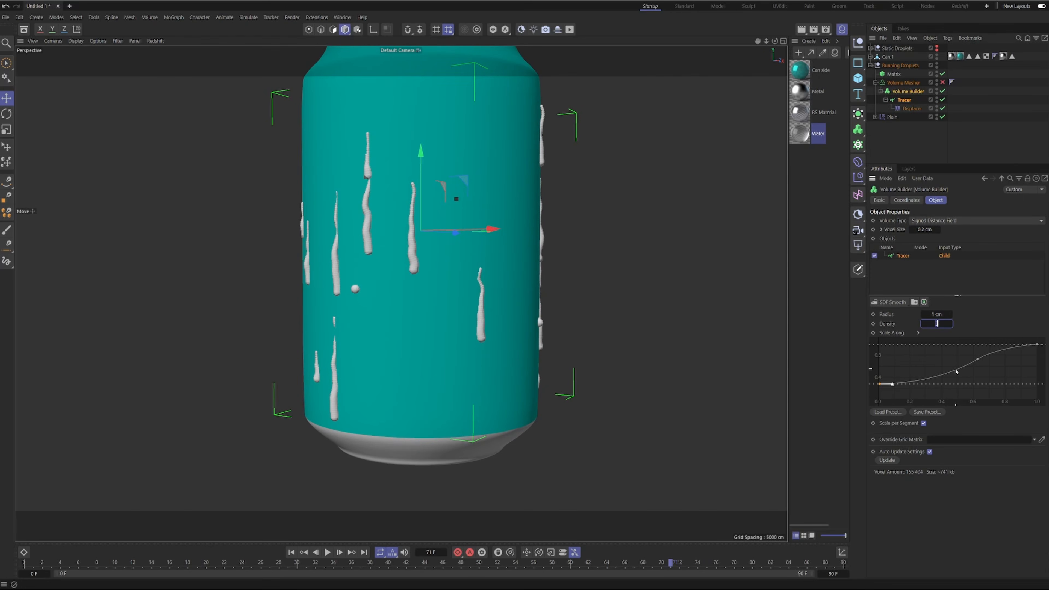
left_click_drag(399, 229, 428, 250, "alt")
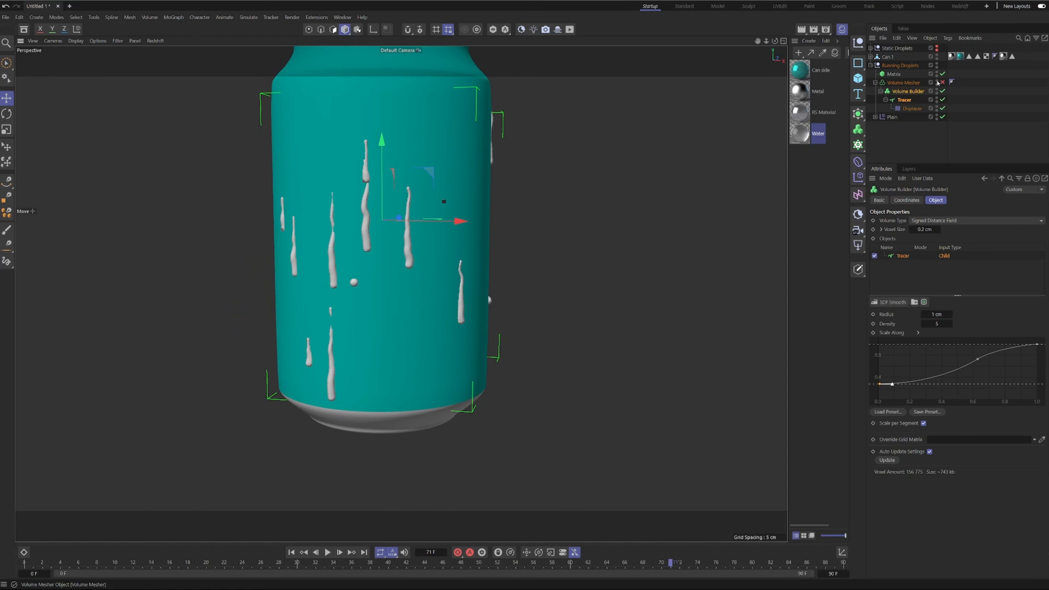
Enable the Volume Mesher and play the animation, examining the meshed droplets up close around the can.
left_click(942, 82)
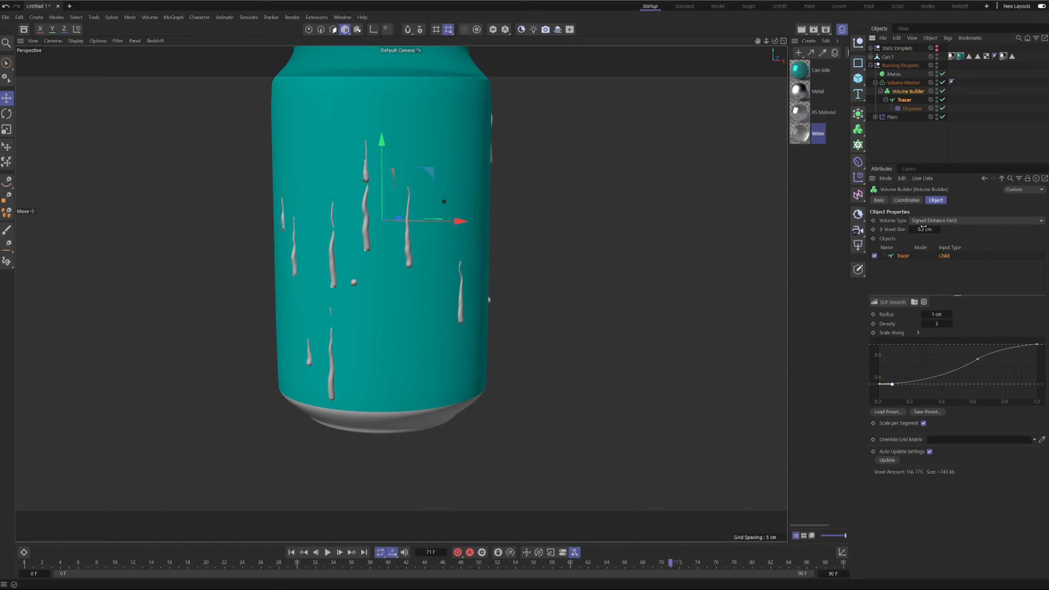
right_click_drag(386, 226, 471, 225, "alt")
left_click_drag(340, 124, 386, 136, "alt")
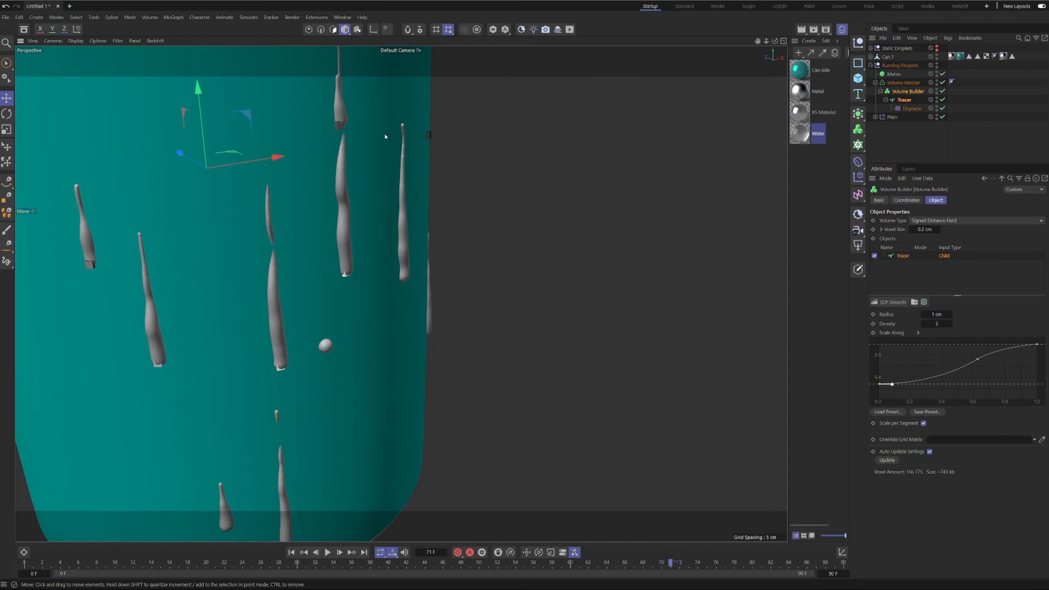
middle_click_drag(354, 118, 353, 227, "alt")
right_click_drag(335, 190, 347, 190, "alt")
left_click_drag(348, 191, 249, 199, "alt")
left_click_drag(321, 167, 554, 171, "alt")
left_click_drag(398, 174, 597, 145, "alt")
left_click_drag(256, 224, 194, 253, "alt")
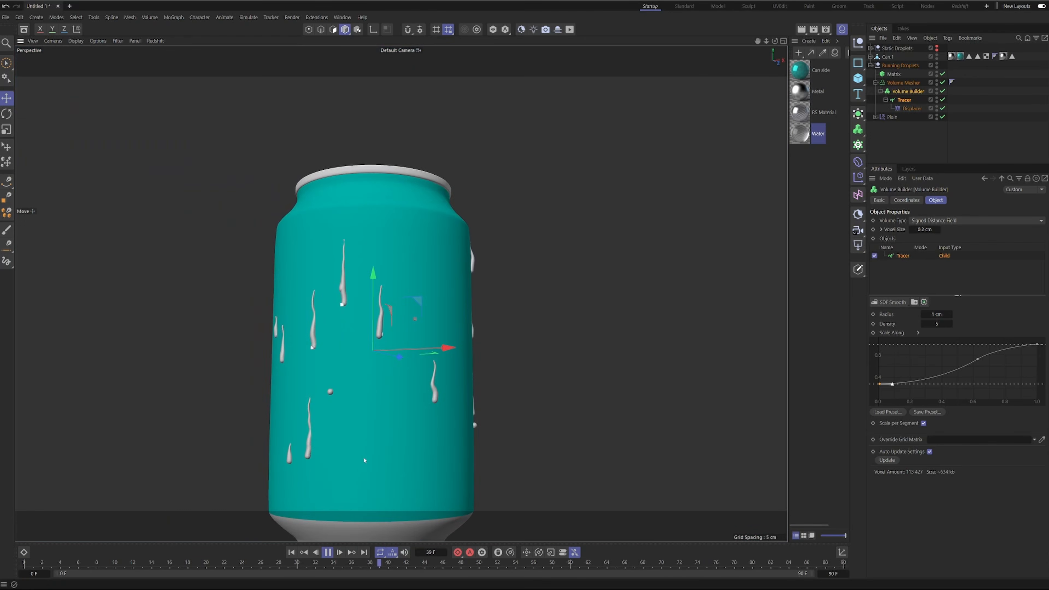
left_click_drag(379, 432, 387, 413, "alt")
middle_click_drag(387, 413, 393, 355, "alt")
right_click_drag(463, 336, 478, 349, "alt")
left_click_drag(477, 350, 395, 350, "alt")
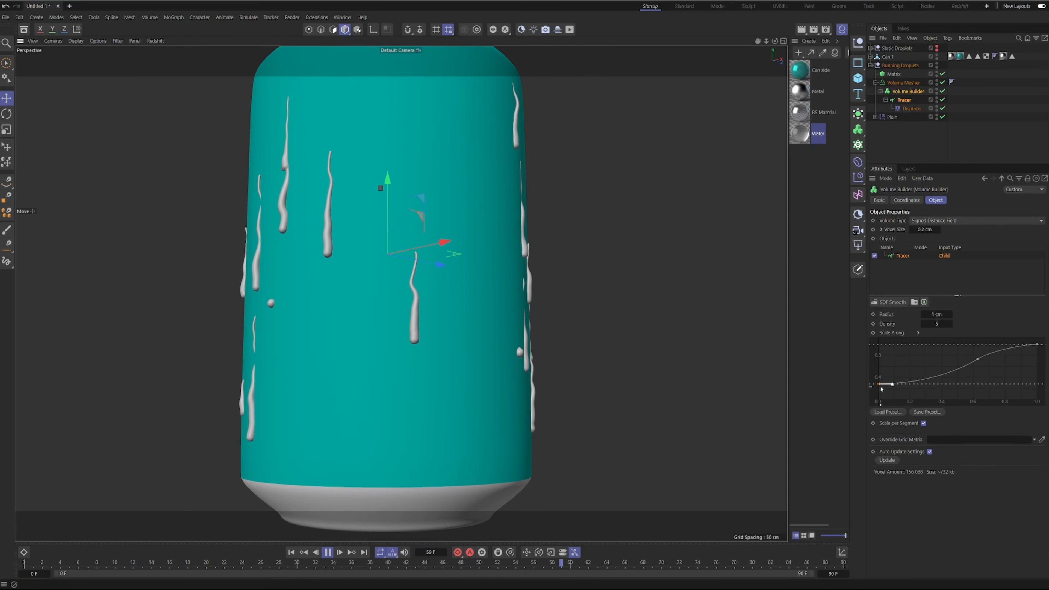
Lower the start of the Scale Along curve to about 0.2 and set the voxel size to 0.1 cm.
left_click_drag(880, 387, 879, 394)
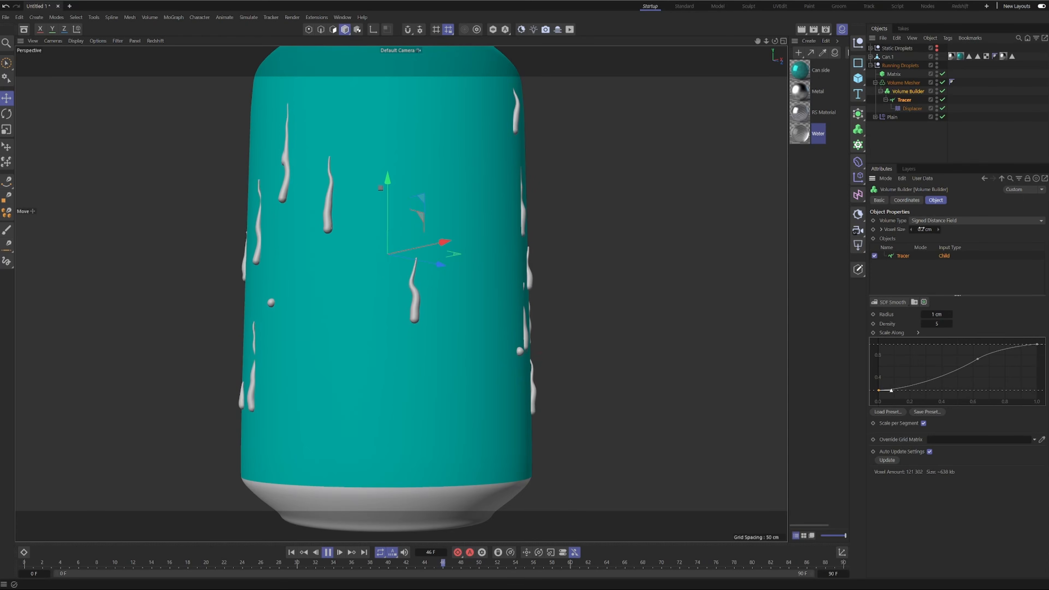
type("0.1")
key("Return")
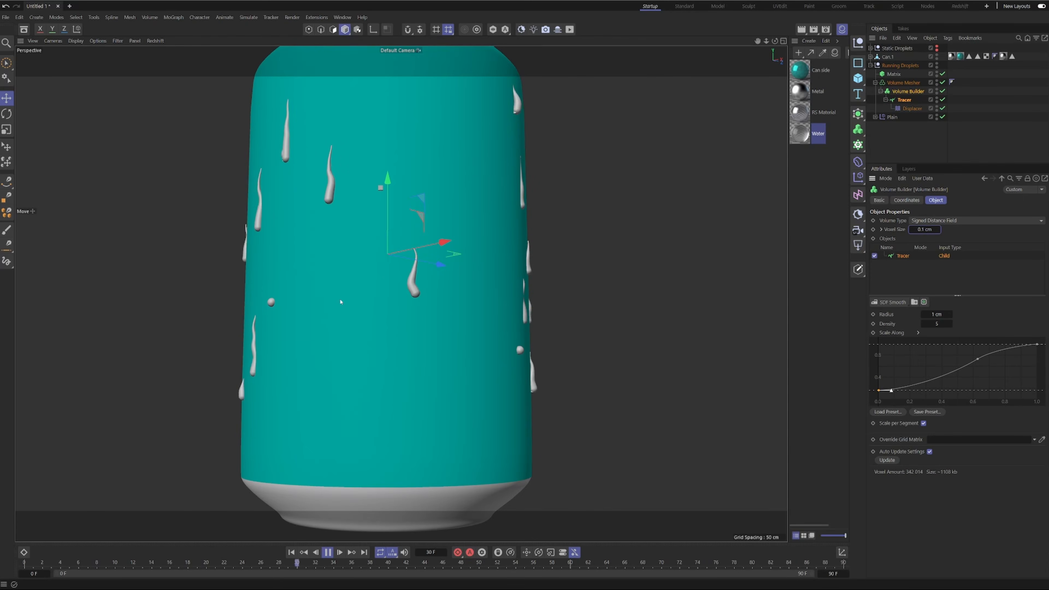
scroll(403, 337, "down", 3)
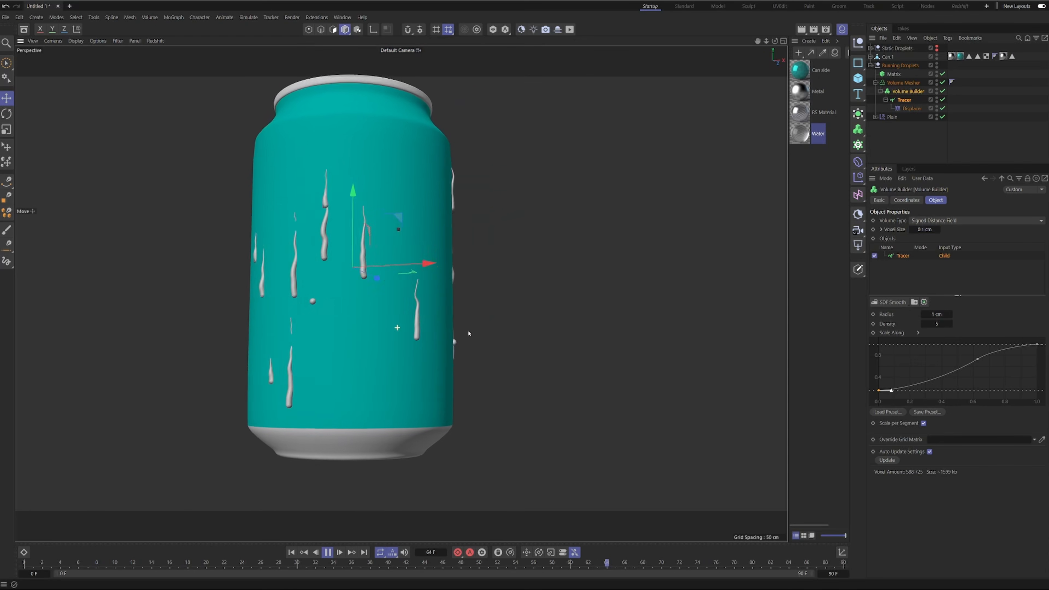
left_click_drag(468, 334, 482, 335, "alt")
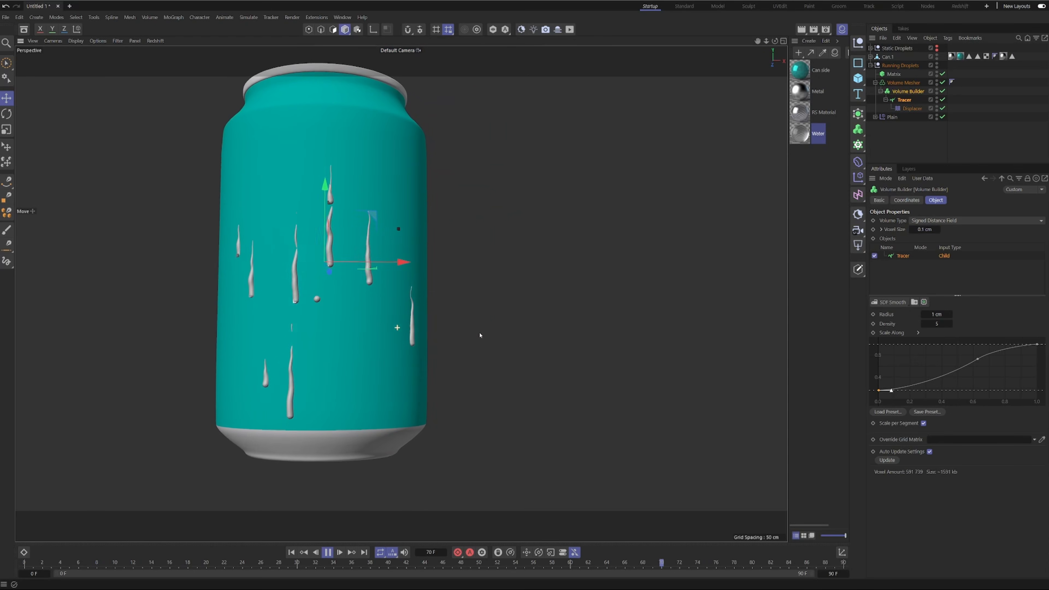
left_click_drag(315, 337, 373, 343, "alt")
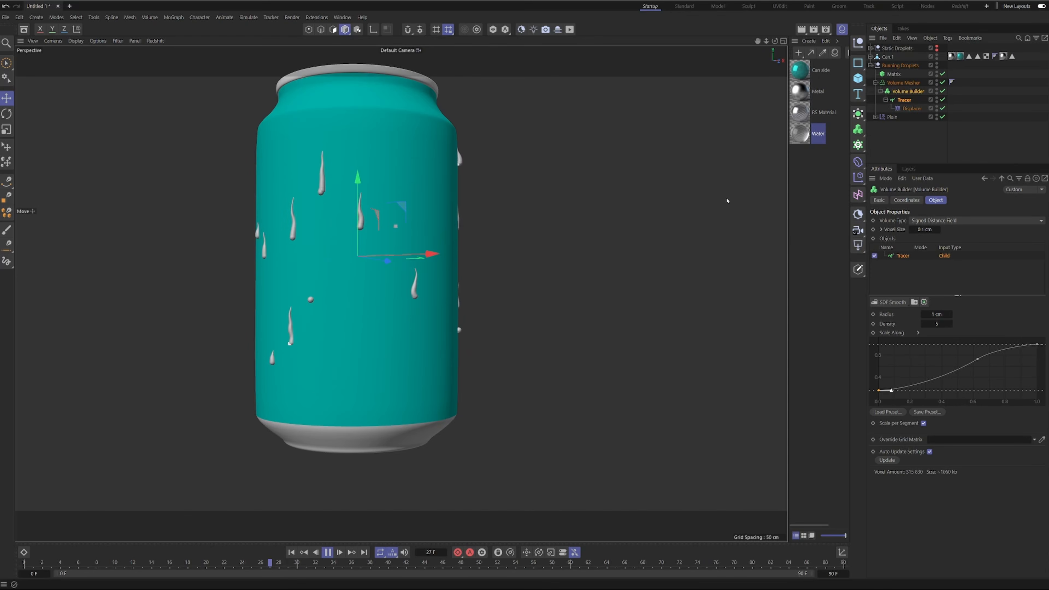
Set the Tracer's limit amount to 100 and review the longer trails around the can.
left_click(905, 101)
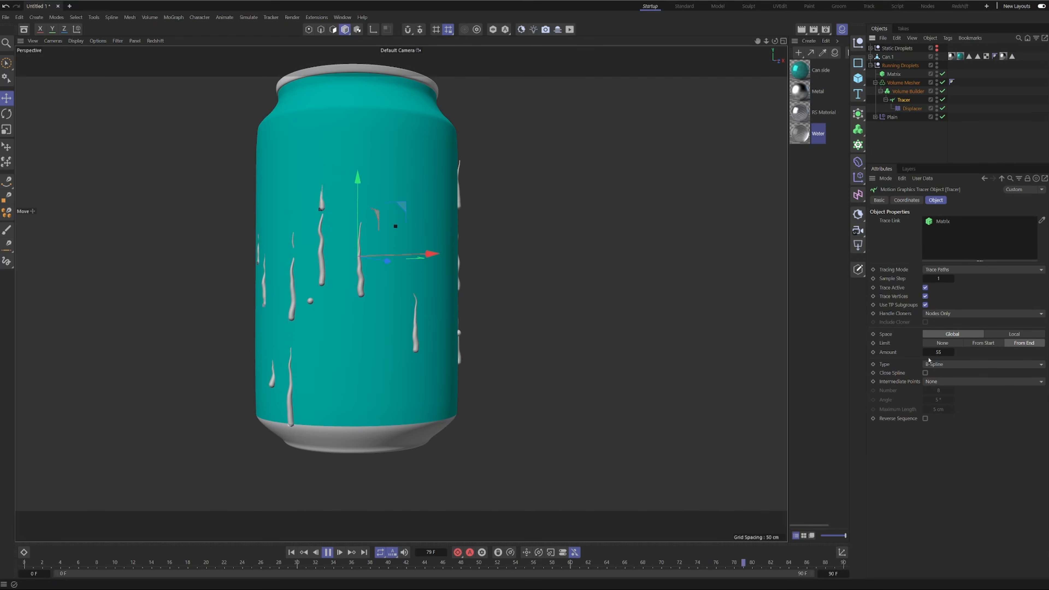
double_click(939, 352)
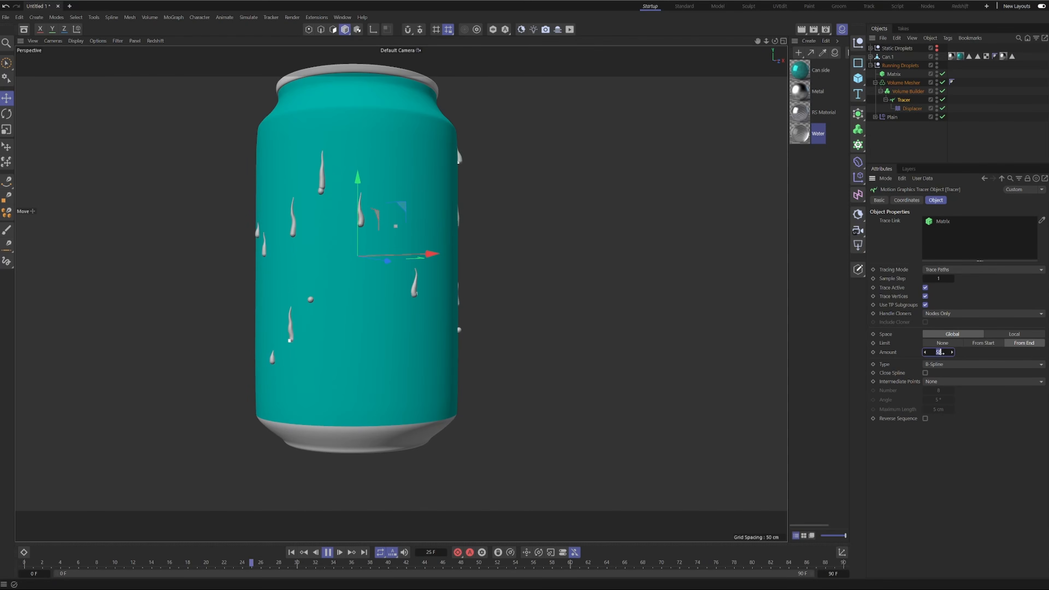
type("100")
key("Return")
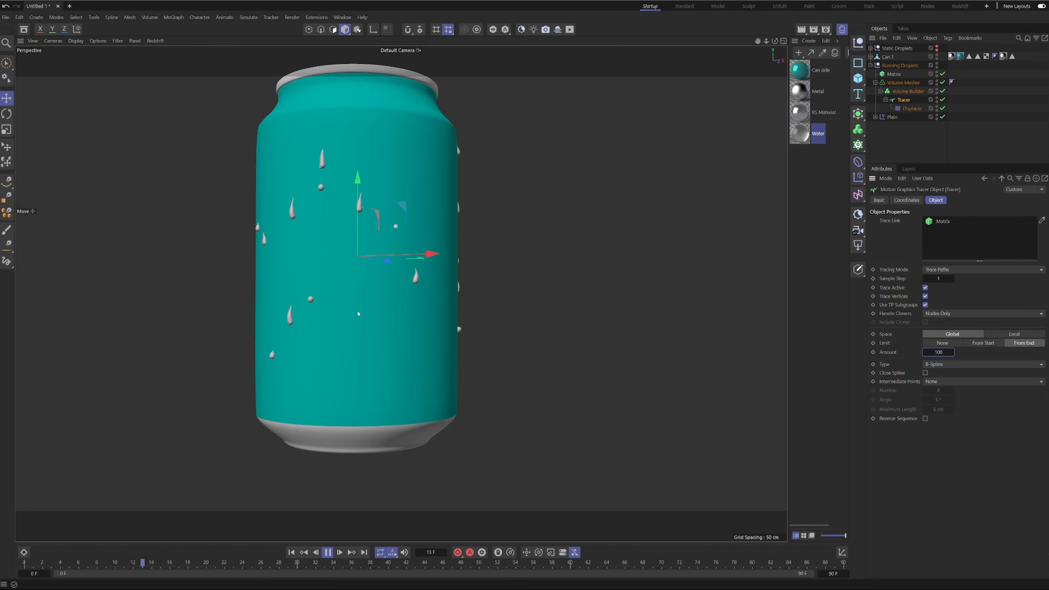
left_click_drag(445, 215, 350, 223, "alt")
right_click_drag(474, 262, 449, 307, "alt")
left_click_drag(462, 305, 551, 318, "alt")
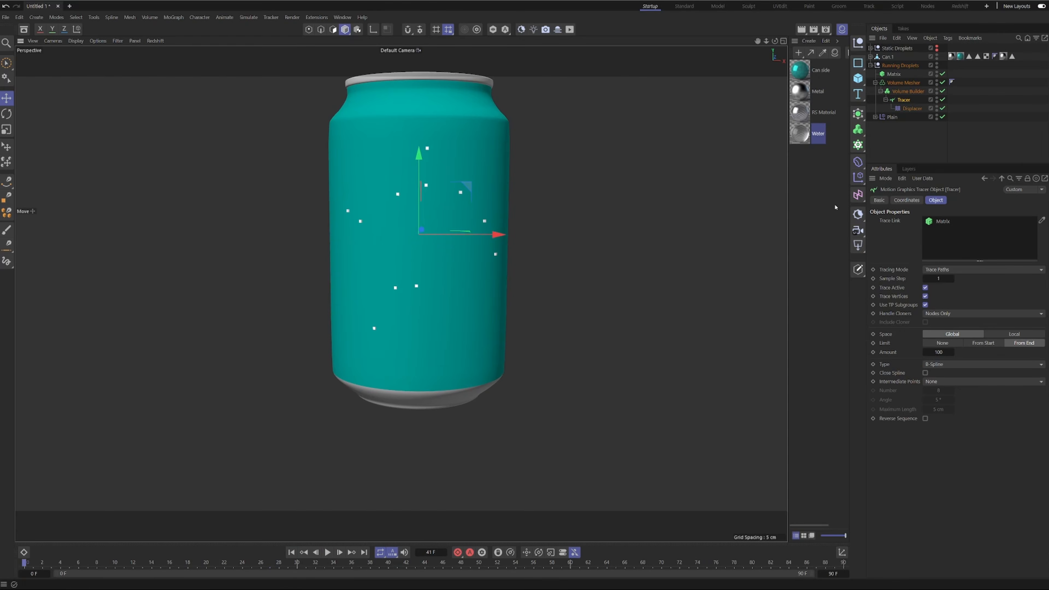
Hide the Matrix object in the viewport and render, and play the animation to about frame 38.
left_click(935, 123)
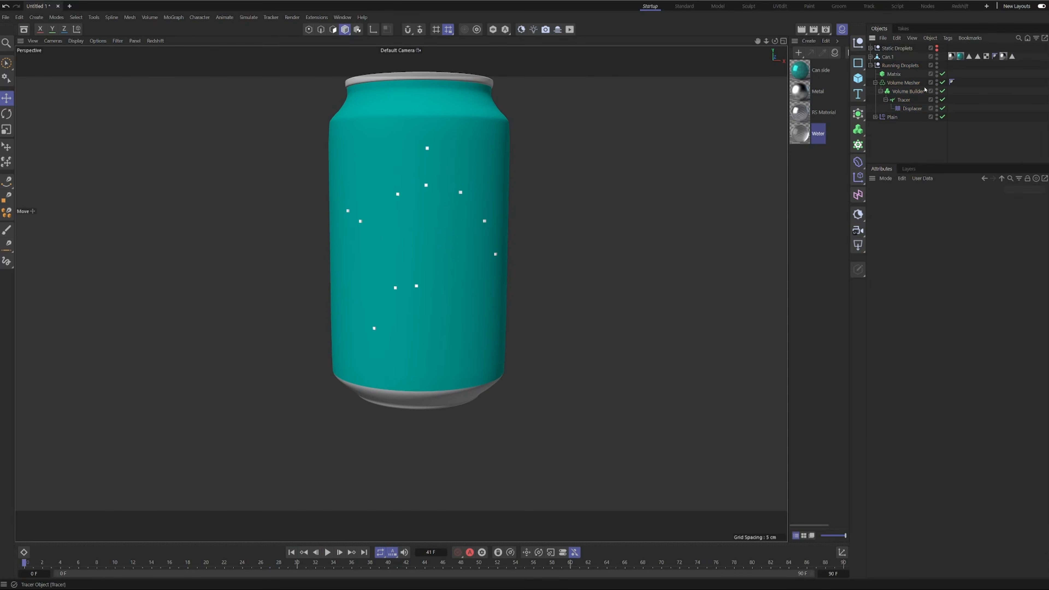
left_click(937, 73)
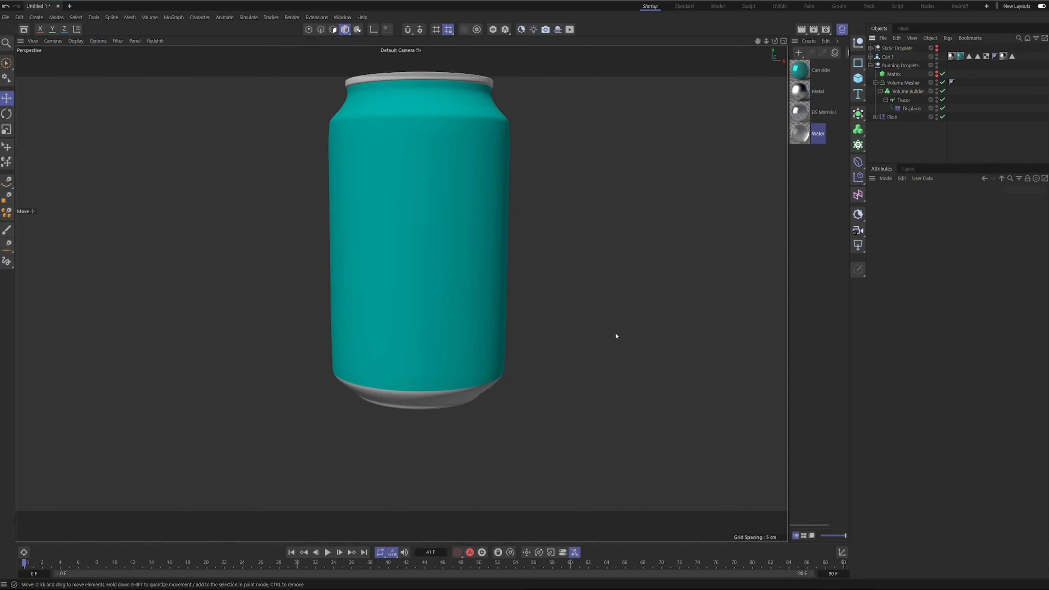
left_click(327, 552)
left_click(327, 552)
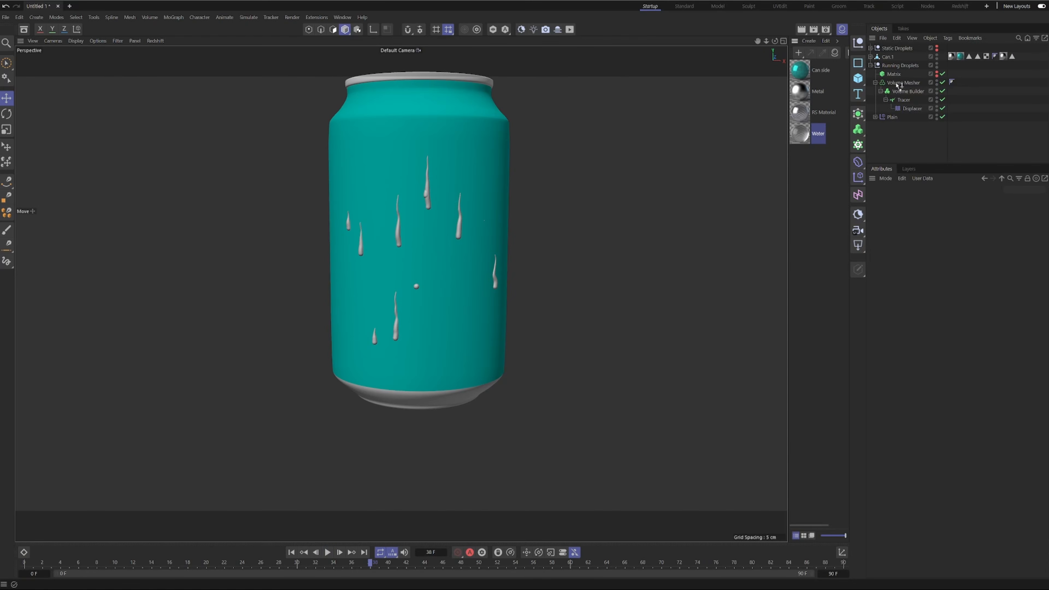
Apply the Water material to the Volume Mesher and make the Static Droplets group visible again, keeping the object groups collapsed.
left_click_drag(898, 85, 912, 85)
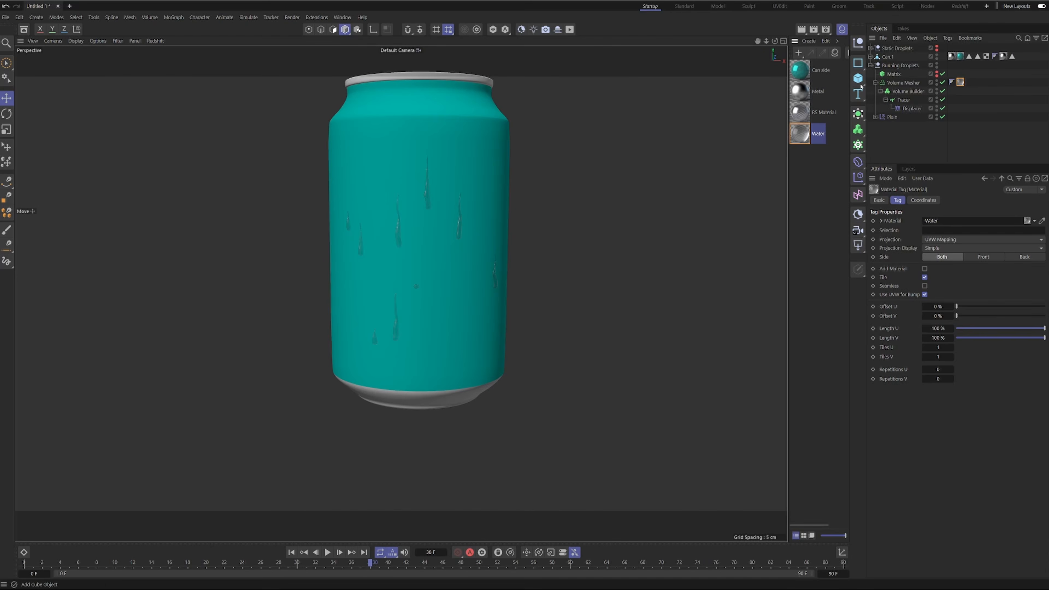
left_click(875, 83)
left_click(872, 65)
left_click(870, 48)
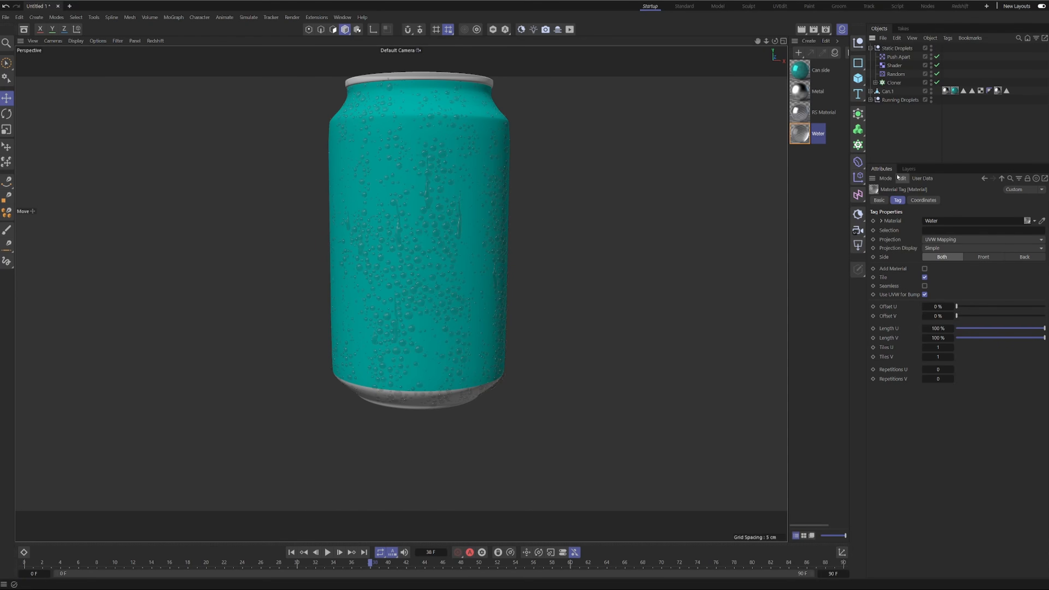
left_click(871, 48)
Add a Redshift Dome Light to the scene with the HDRI - 1.exr texture.
right_click_drag(369, 214, 395, 202, "alt")
middle_click_drag(451, 175, 436, 197, "alt")
right_click_drag(484, 220, 463, 257, "alt")
left_click_drag(464, 257, 401, 256, "alt")
middle_click_drag(431, 273, 401, 293, "alt")
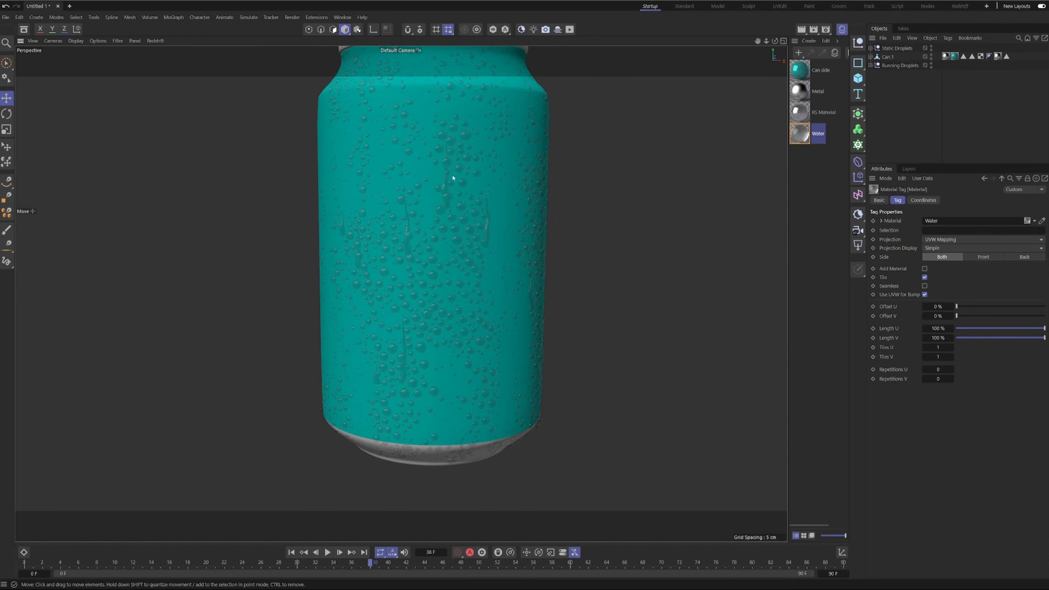
middle_click_drag(454, 252, 405, 251, "alt")
left_click_drag(408, 248, 426, 267, "alt")
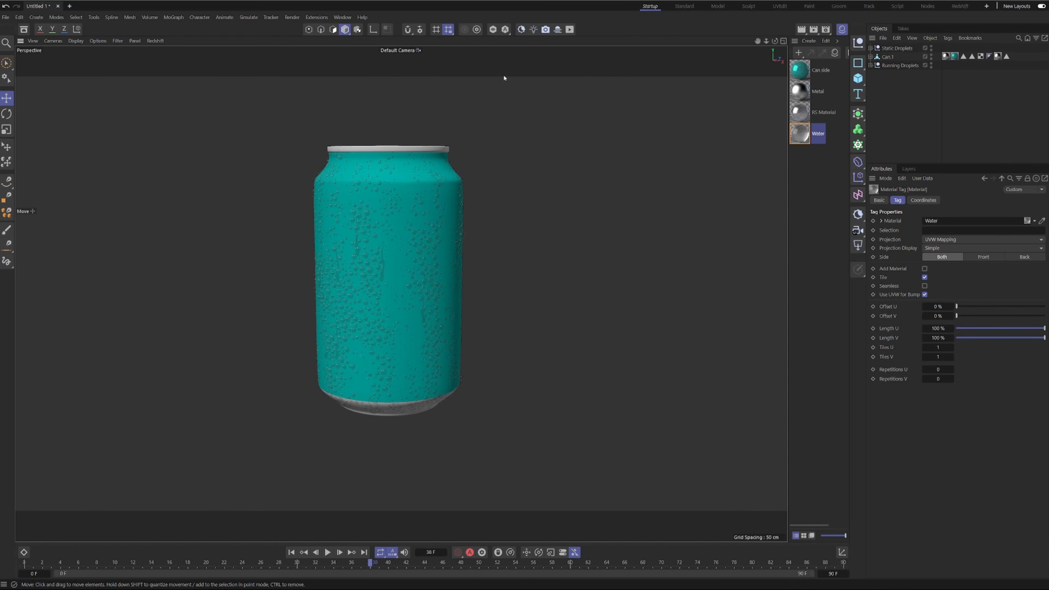
left_click(533, 29)
left_click(578, 73)
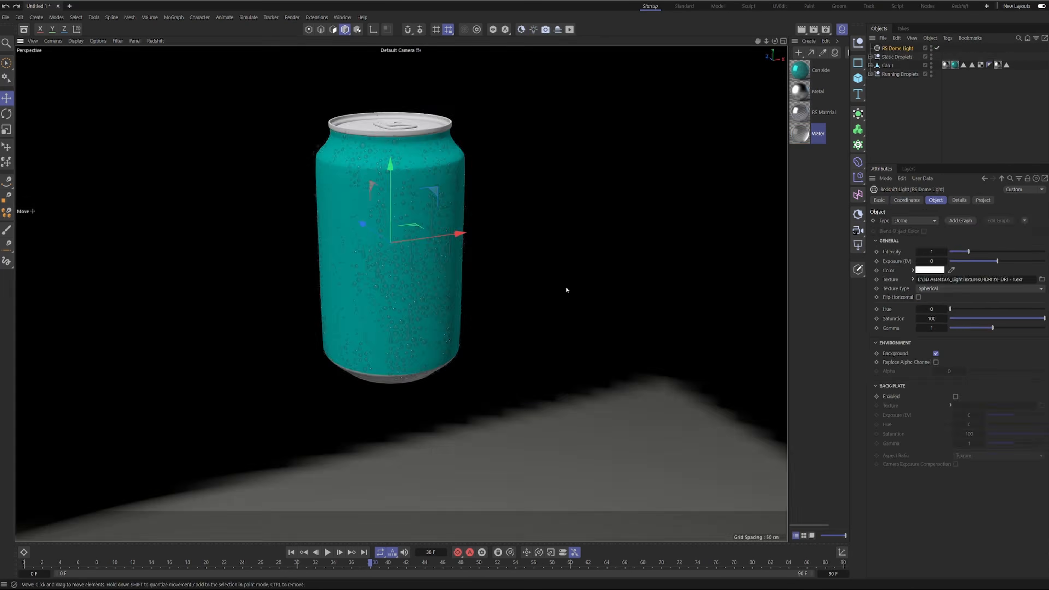
Remove the HDRI texture from the RS Dome Light so it lights the can with plain white.
left_click(985, 126)
mouse_move(417, 170)
left_mouse_down("alt")
mouse_move(338, 163)
mouse_move(427, 160)
left_mouse_up("alt")
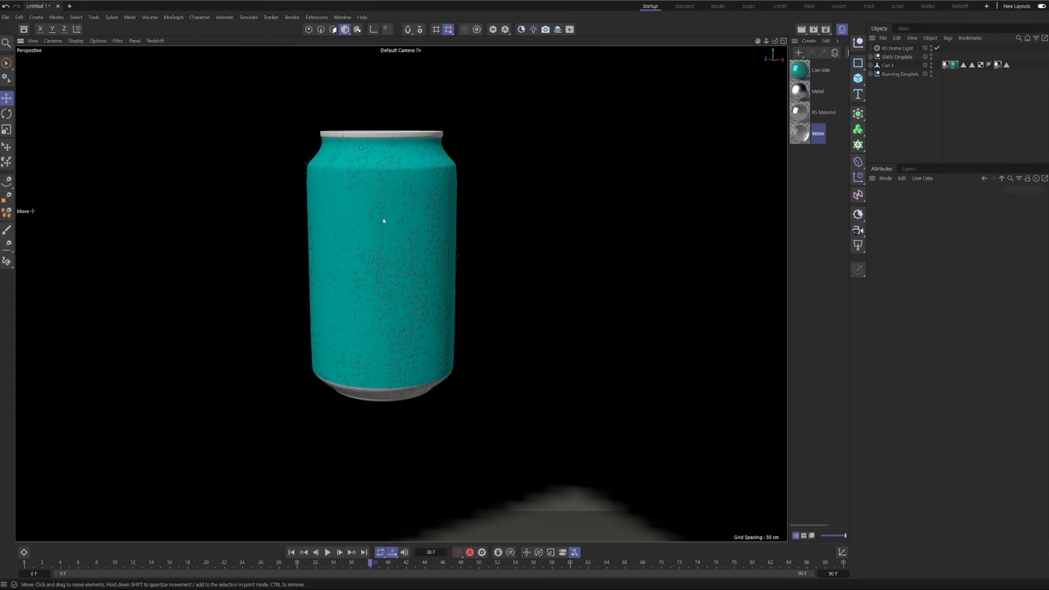
scroll(383, 221, "up", 4)
left_click_drag(312, 155, 233, 146, "alt")
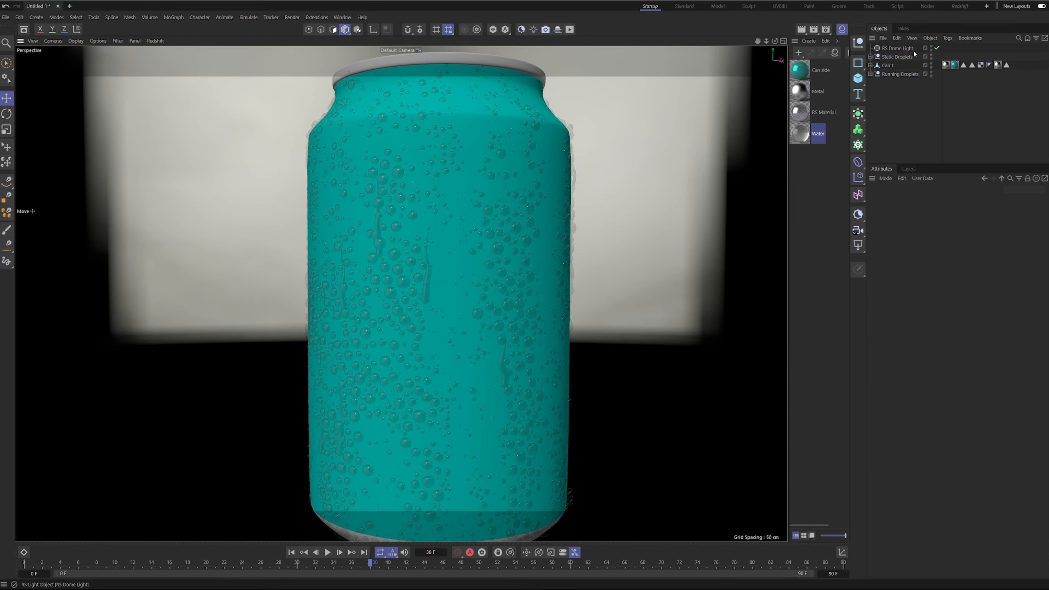
left_click(904, 49)
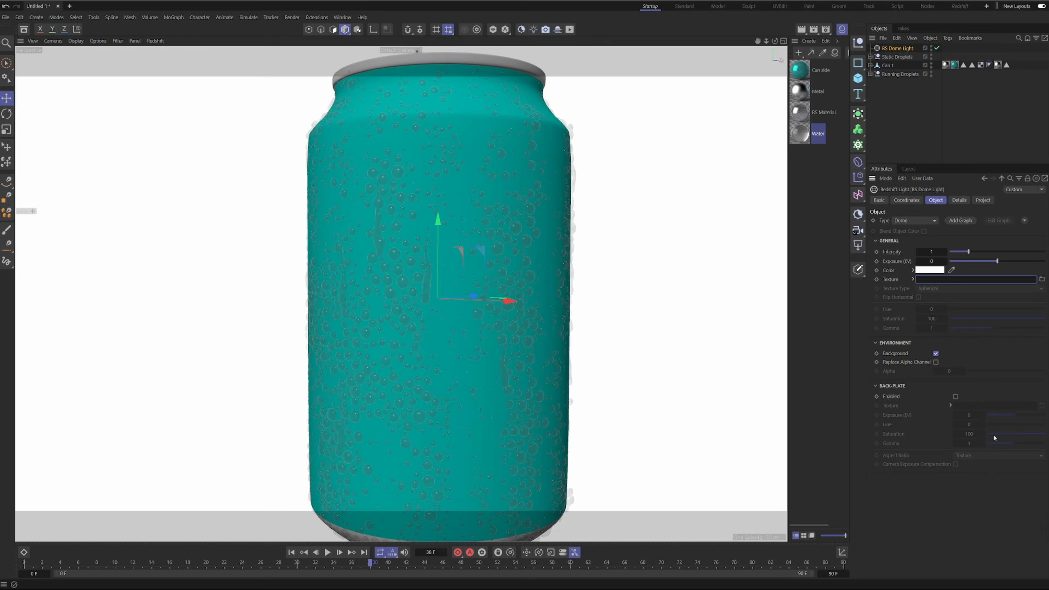
Lower the dome light's intensity to 0.504.
scroll(526, 139, "down", 4)
left_click_drag(498, 139, 517, 140, "alt")
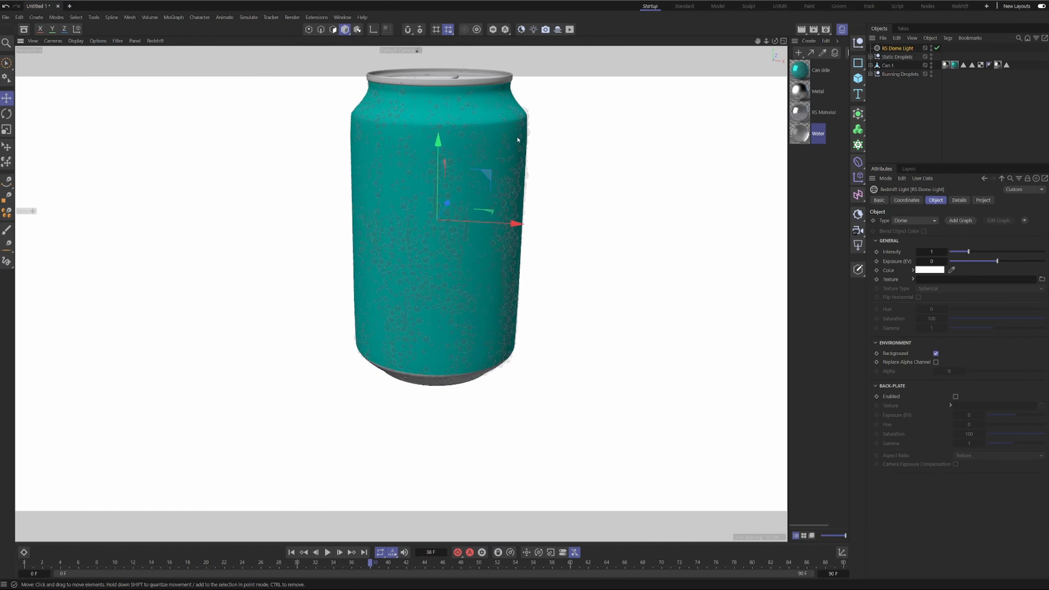
middle_click_drag(517, 140, 504, 211, "alt")
left_click_drag(453, 154, 484, 139, "alt")
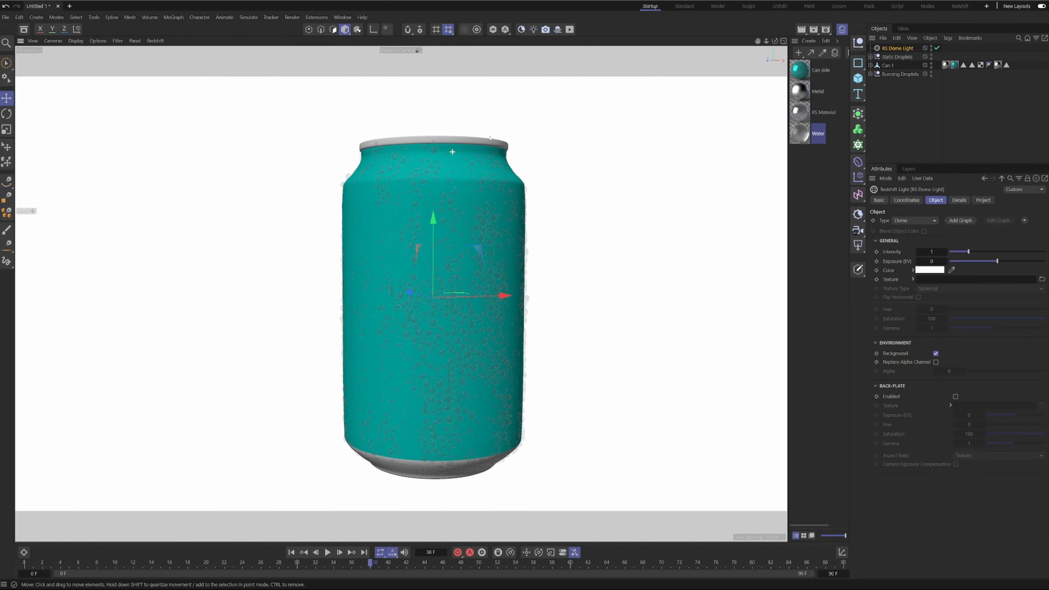
mouse_move(967, 252)
left_mouse_down()
mouse_move(949, 253)
mouse_move(959, 253)
left_mouse_up()
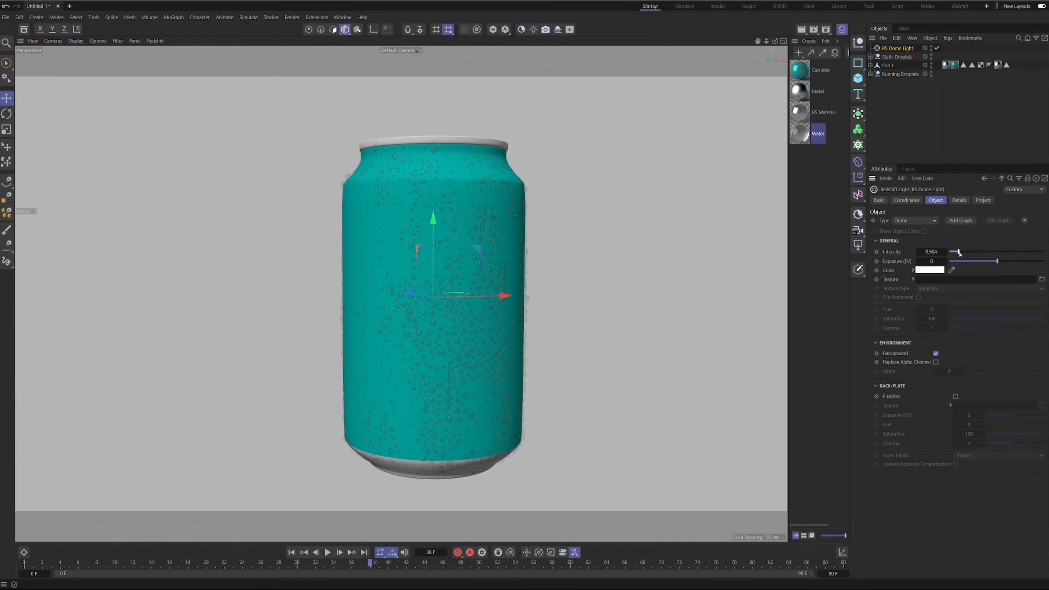
Play the droplet animation around the can and stop it at frame 11.
middle_click_drag(467, 215, 454, 176, "alt")
right_click_drag(454, 175, 421, 165, "alt")
left_click_drag(524, 124, 490, 156, "alt")
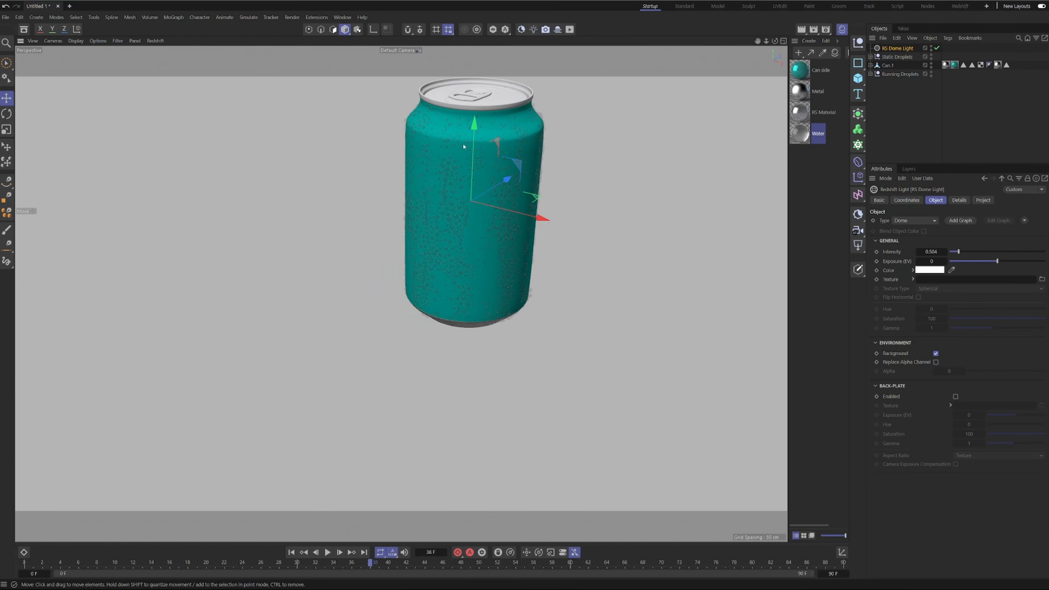
middle_click_drag(490, 156, 409, 254, "alt")
right_click_drag(408, 255, 428, 249, "alt")
left_click_drag(428, 248, 438, 241, "alt")
left_click(327, 552)
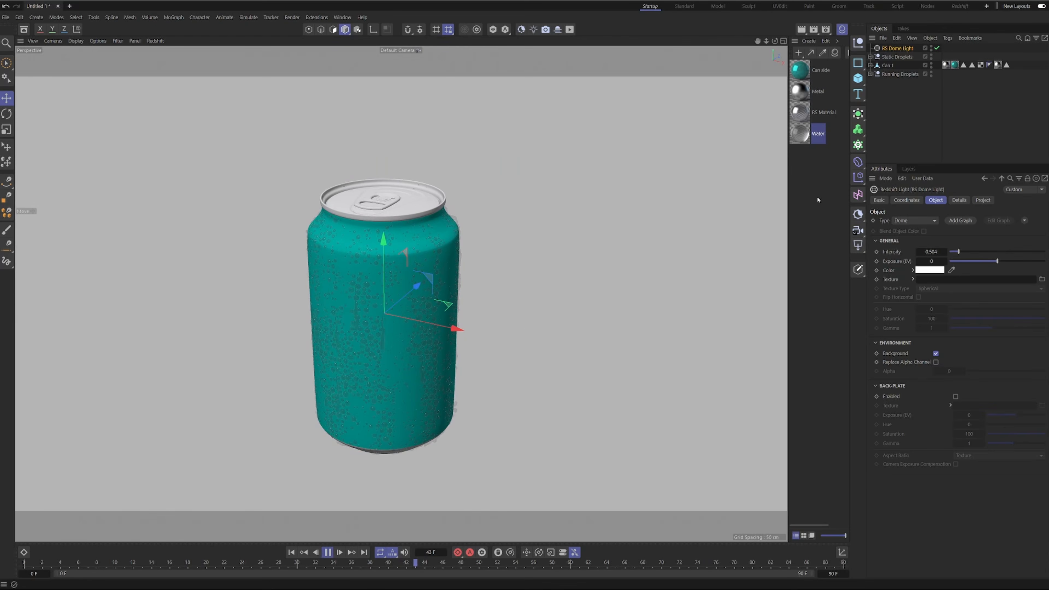
left_click(957, 145)
left_click(326, 554)
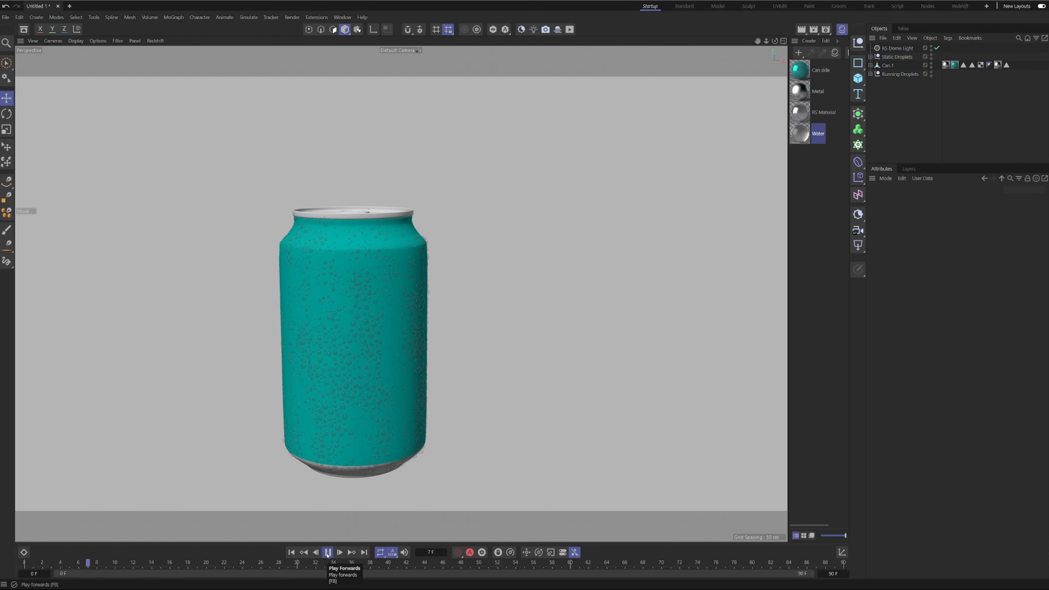
left_click(326, 552)
Add a cache layer to the Running Droplets' Volume Builder and cache it with Animation enabled from frame 0 to 90.
left_click(870, 74)
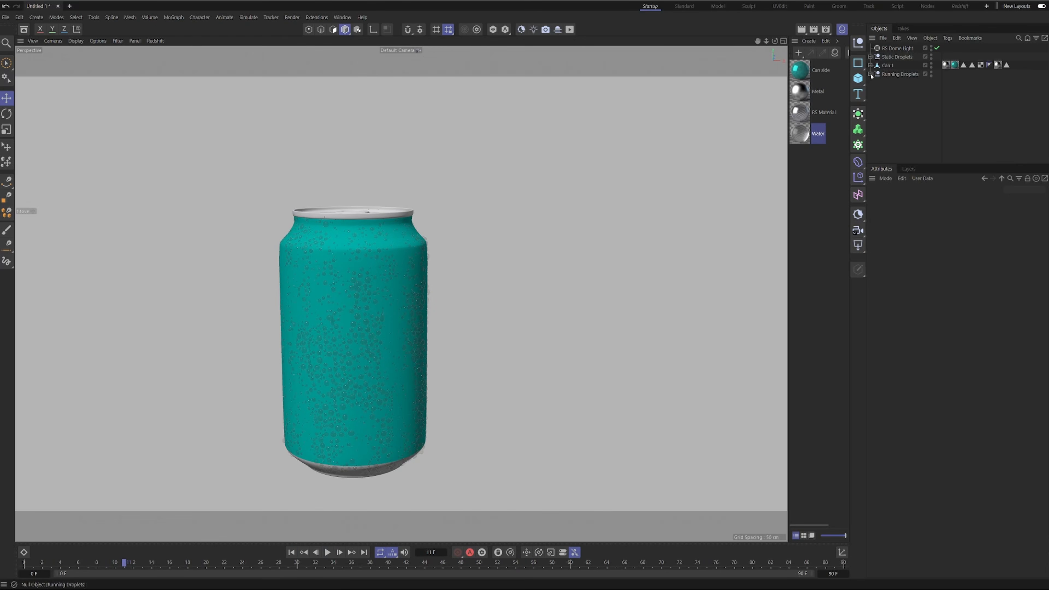
left_click(903, 90)
left_click(874, 90)
left_click(900, 100)
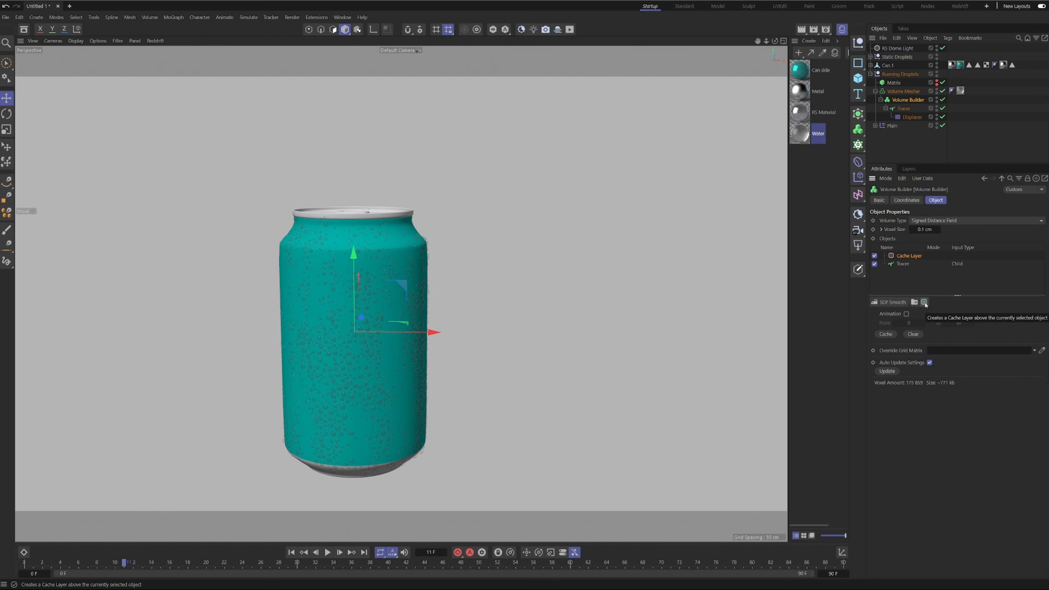
left_click(905, 314)
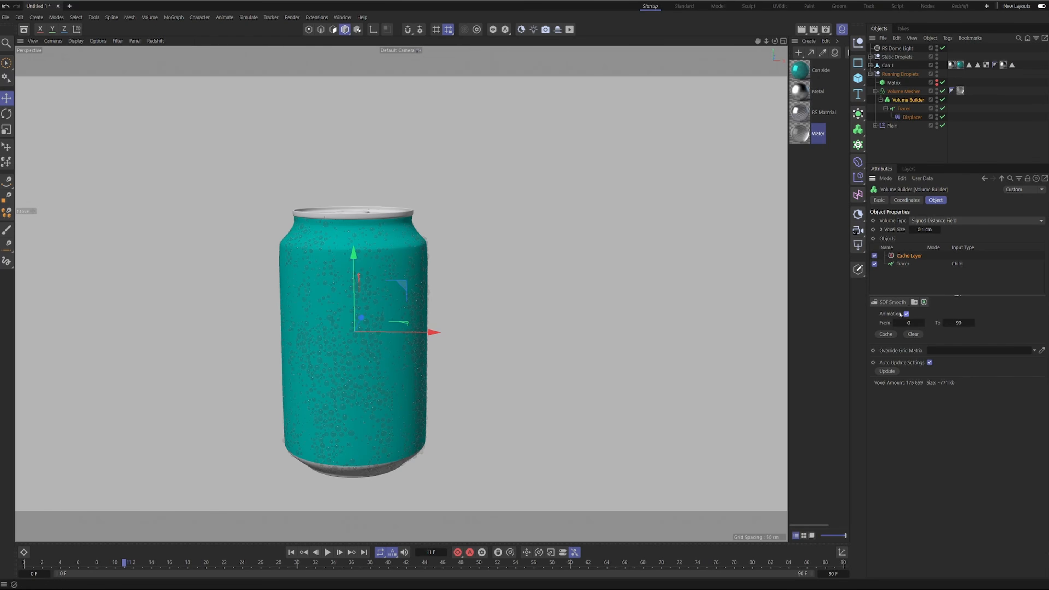
left_click(886, 334)
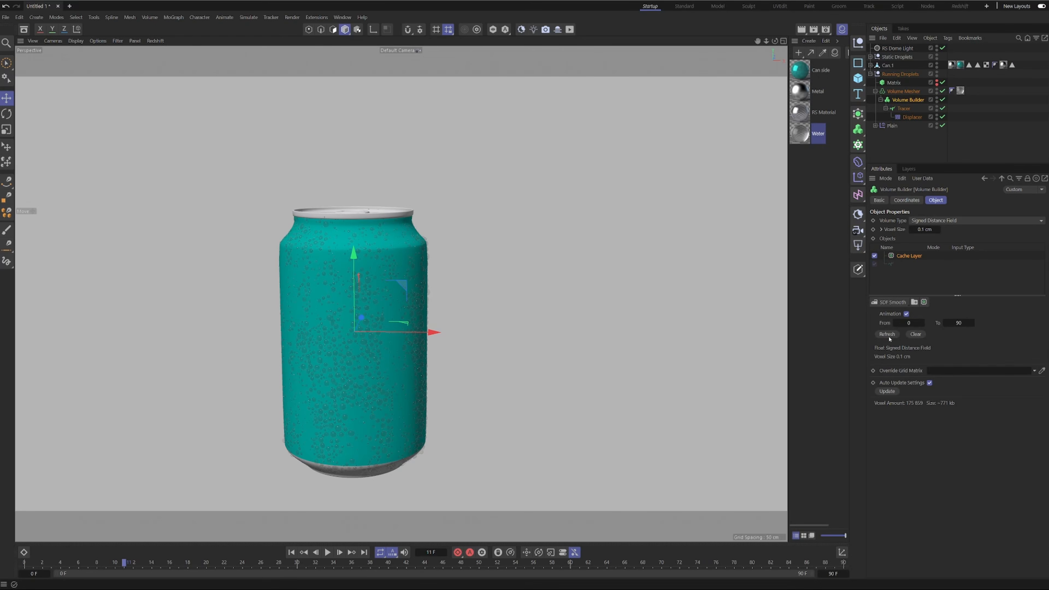
left_click(953, 123)
Play the can's preview animation in the Picture Viewer and examine the running droplets at 125% zoom.
middle_click_drag(358, 252, 409, 192, "alt")
right_click_drag(409, 192, 481, 154, "alt")
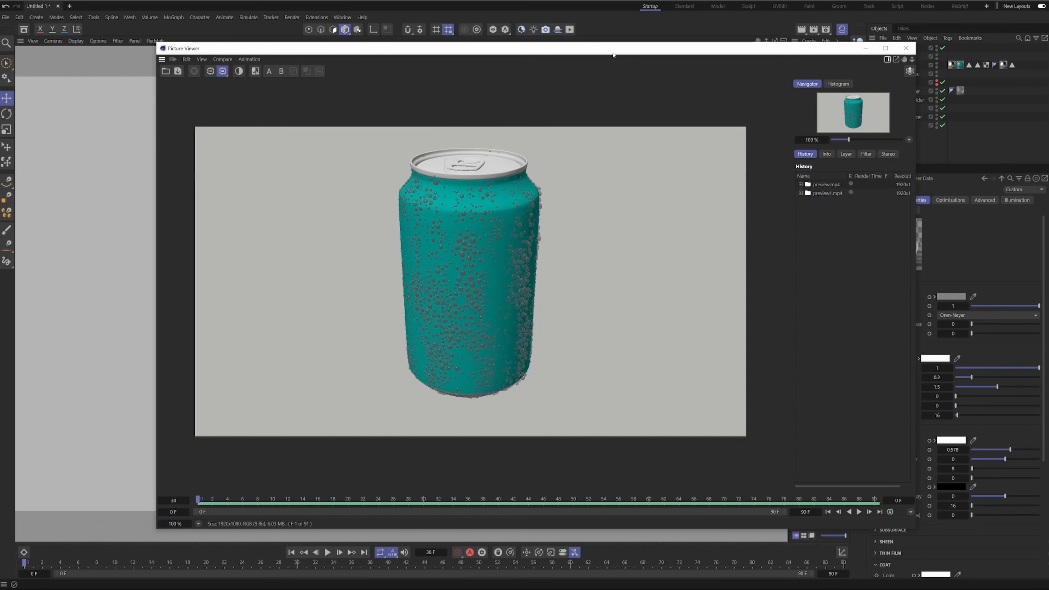
left_click_drag(613, 55, 505, 62)
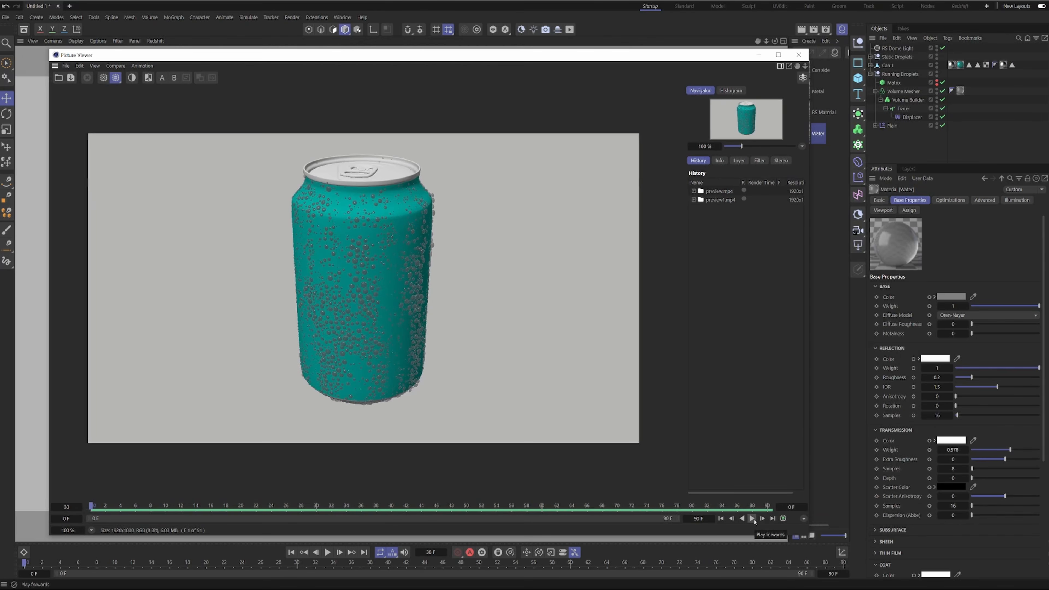
left_click(753, 519)
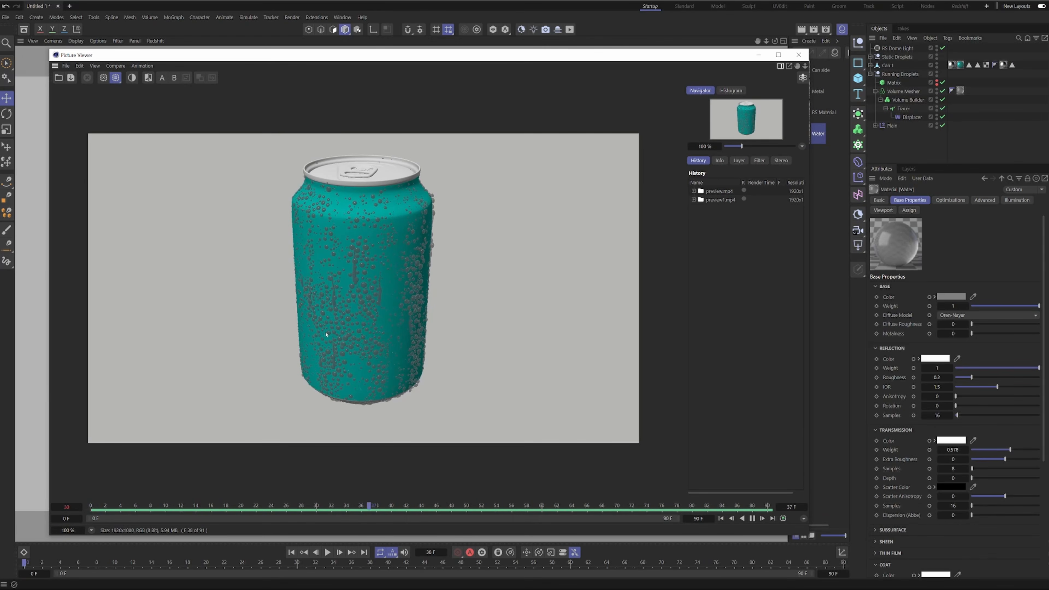
scroll(362, 306, "up", 1)
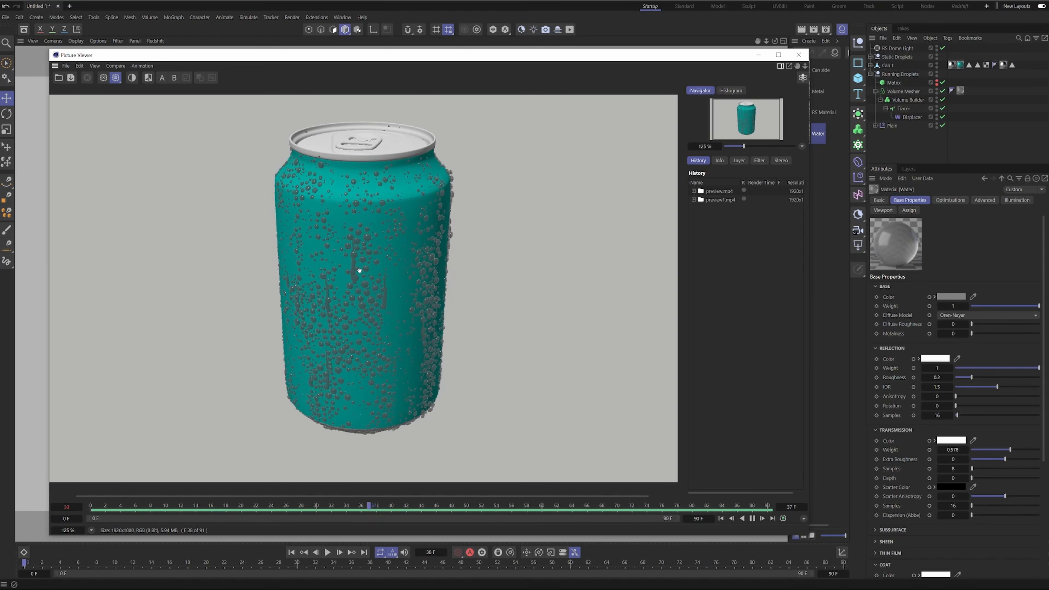
Examine the droplets on the can at 100% zoom in the preview and from several angles and distances in the viewport.
scroll(363, 274, "down", 2)
scroll(382, 294, "up", 2)
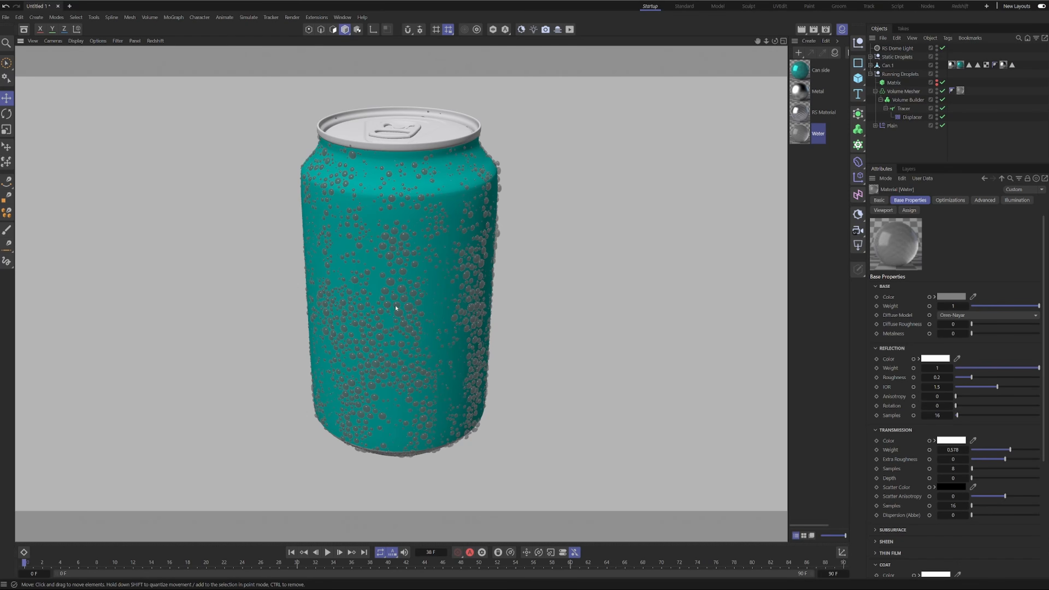
scroll(398, 307, "up", 5)
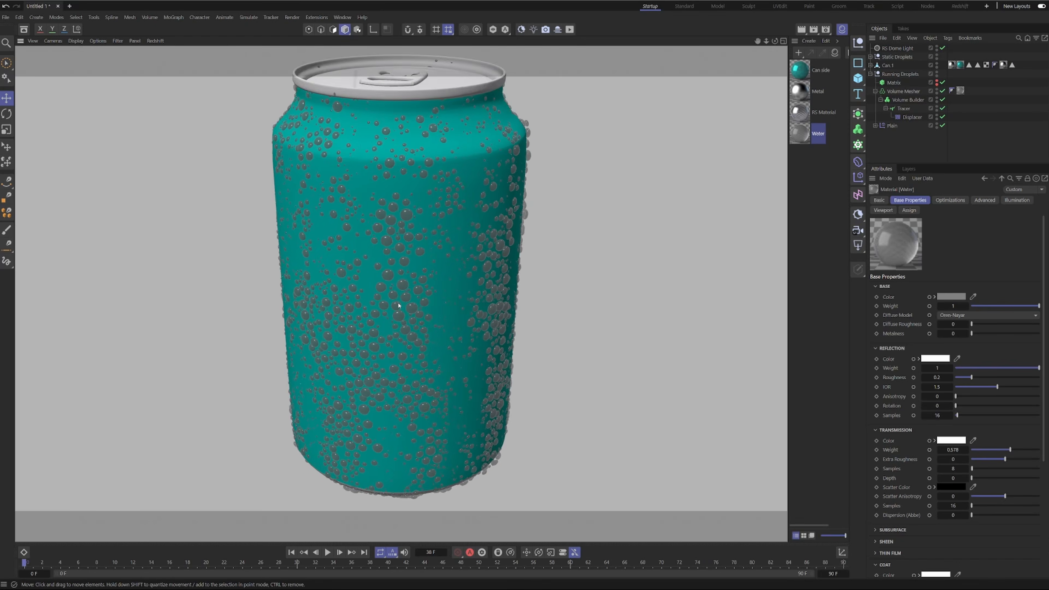
right_click_drag(435, 279, 407, 308, "alt")
left_click_drag(407, 308, 443, 297, "alt")
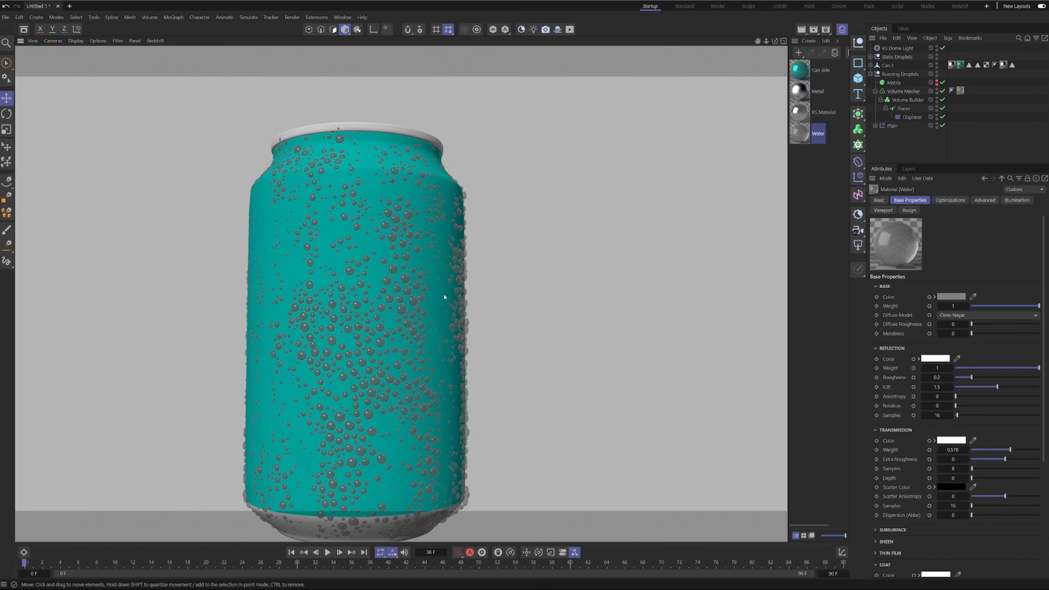
left_click_drag(377, 418, 394, 380, "alt")
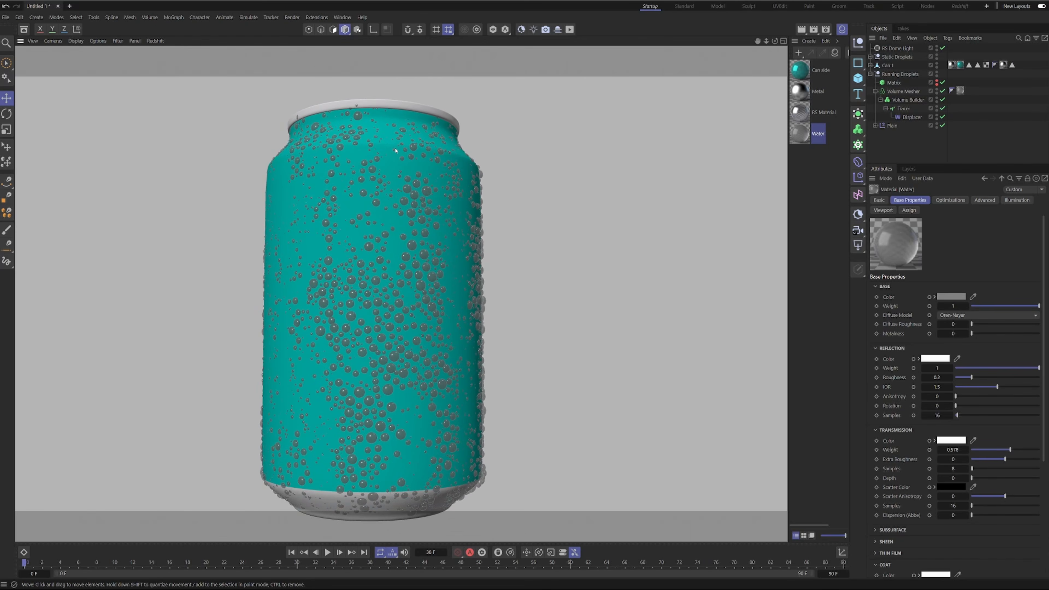
scroll(370, 243, "up", 6)
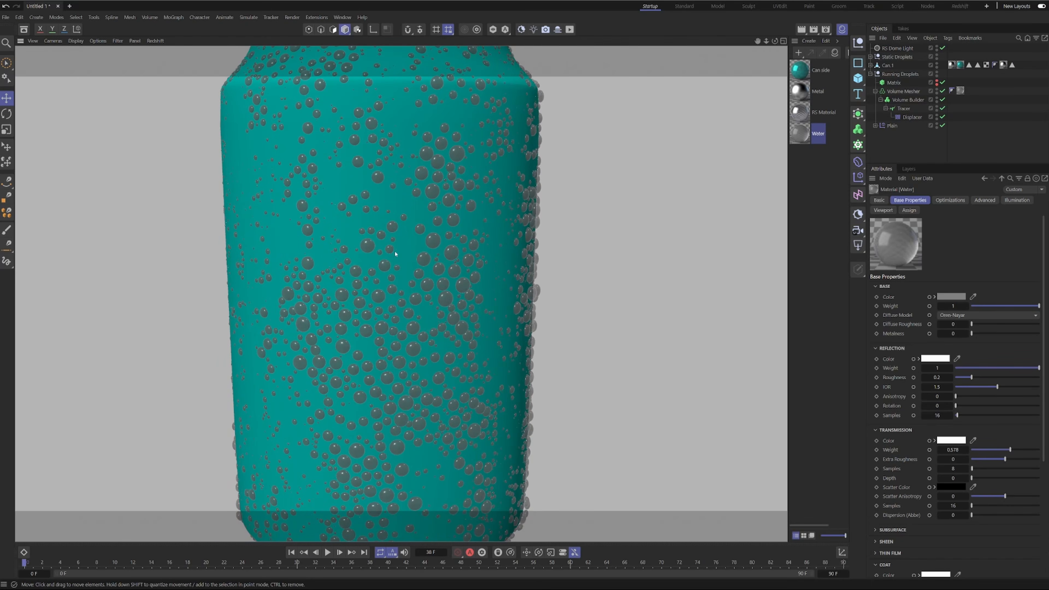
scroll(394, 239, "down", 5)
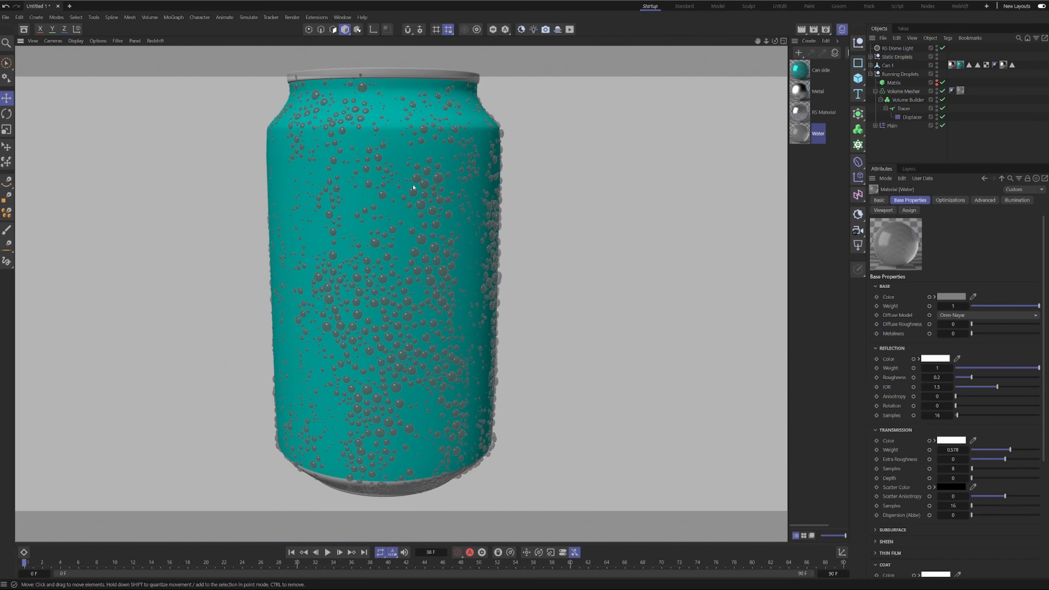
middle_click_drag(416, 152, 398, 186, "alt")
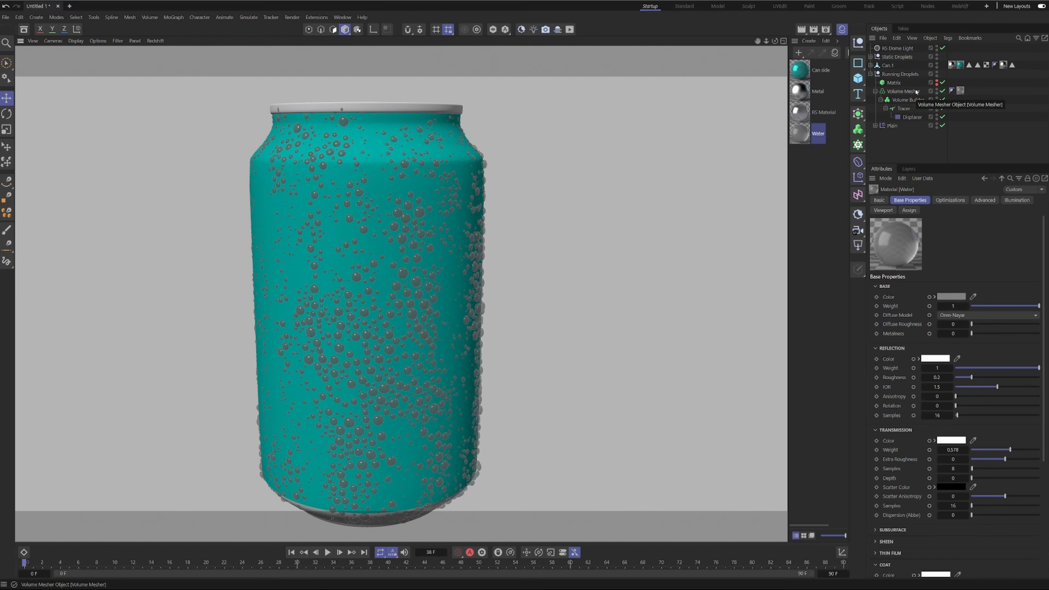
Review the running droplets' Volume Builder and the Static Droplets Cloner's effectors, and play the animation in the viewport.
left_click(915, 101)
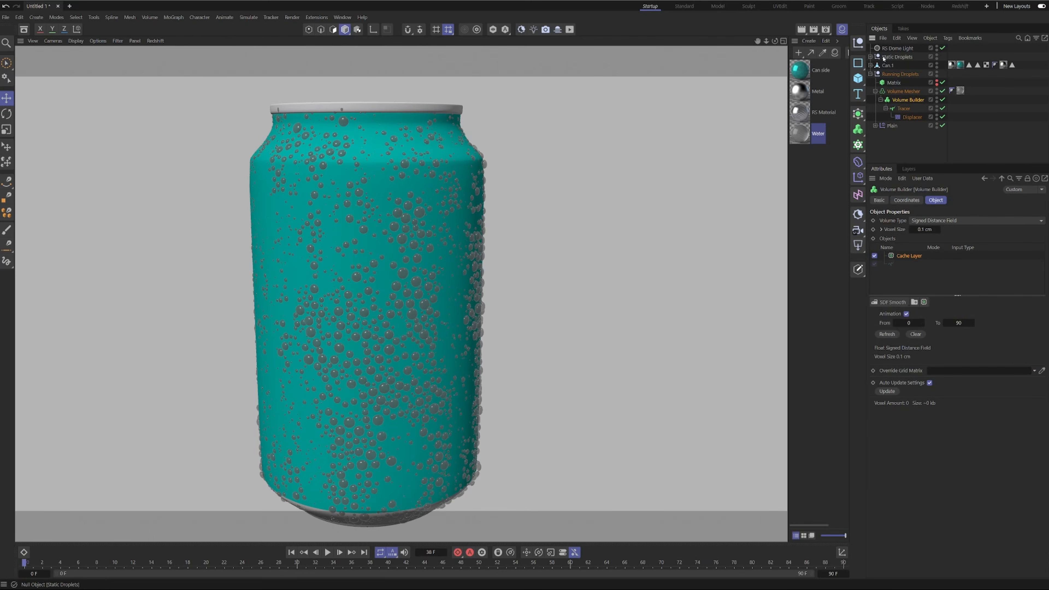
left_click(870, 57)
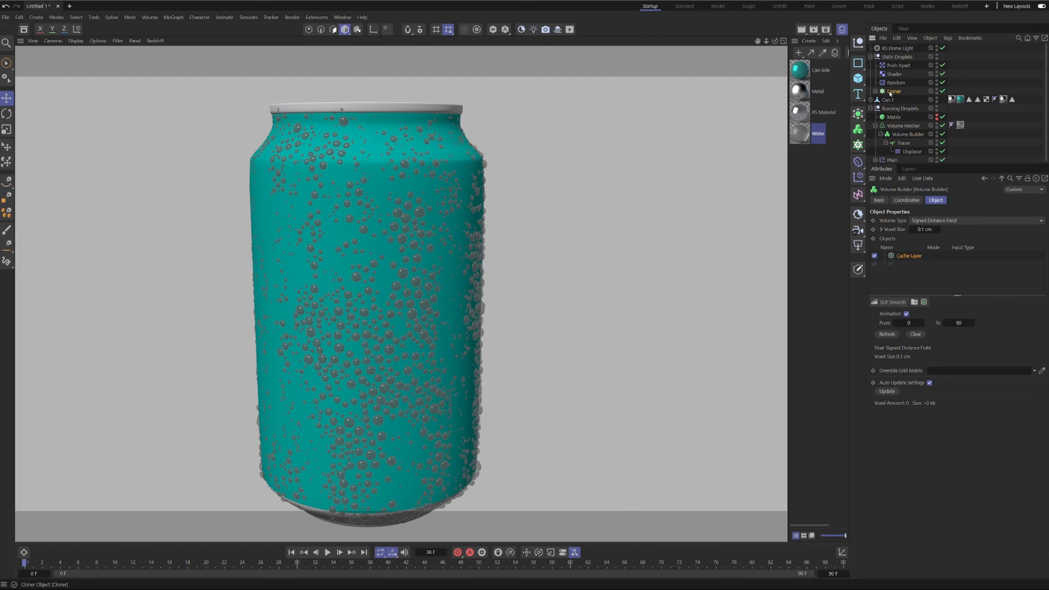
left_click_drag(911, 266, 902, 94)
left_click(901, 93)
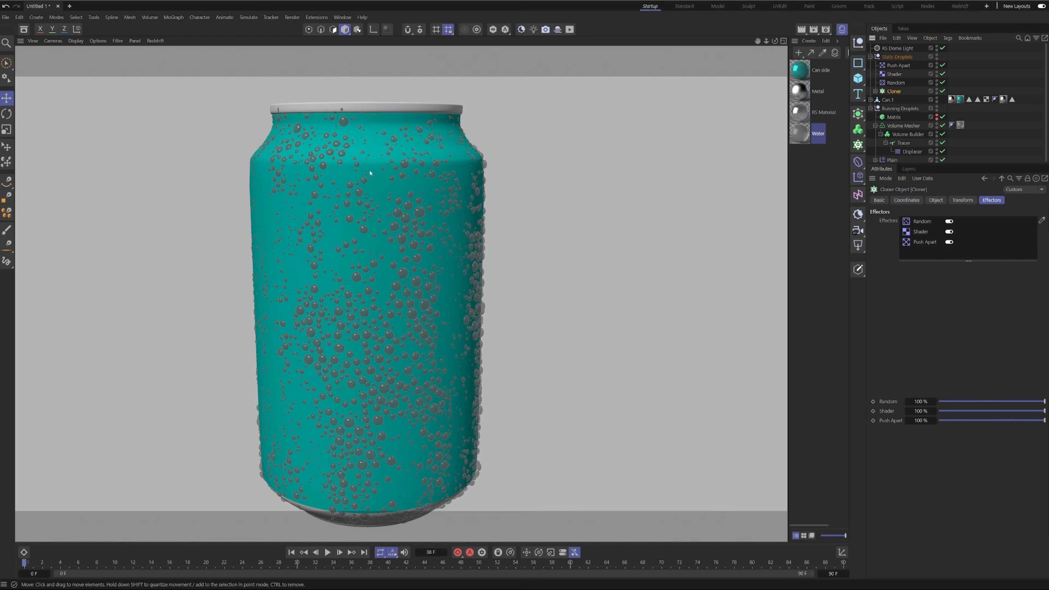
left_click(329, 552)
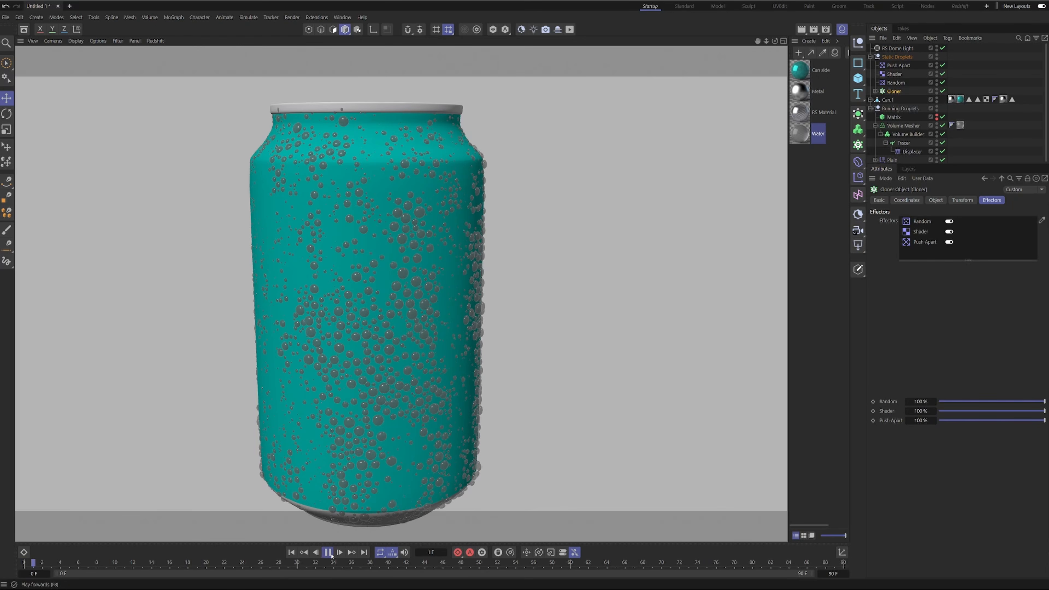